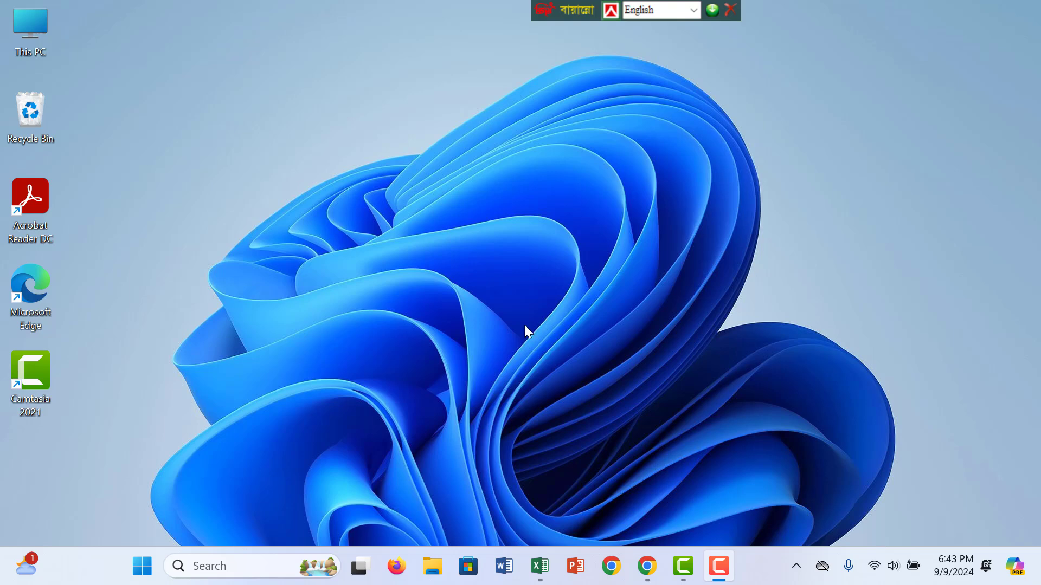
Step: Switch to the blank Excel workbook Book1
{"action": "left_click", "coordinate": [546, 579]}
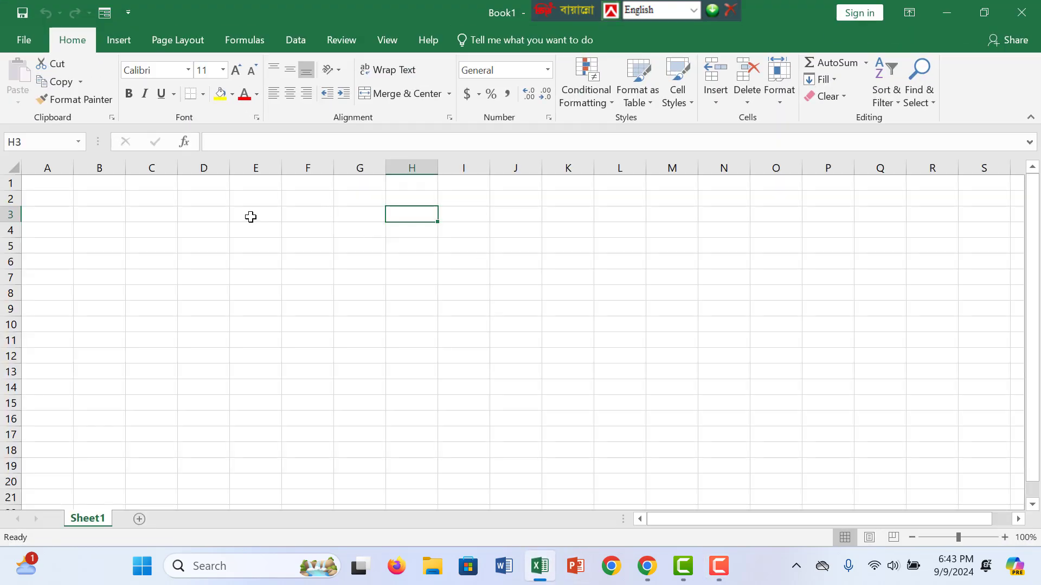
{"action": "left_click", "coordinate": [251, 216]}
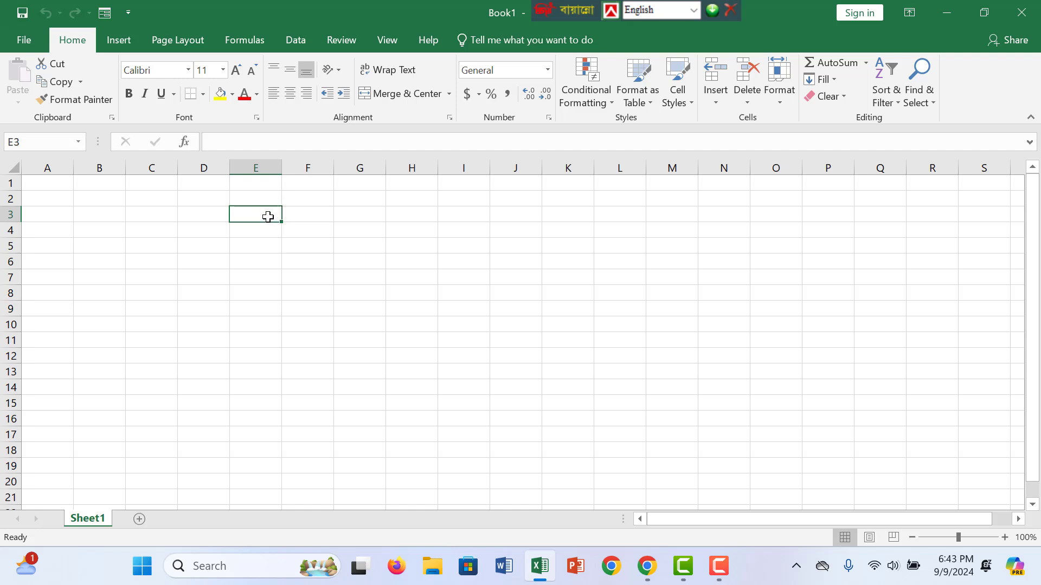
{"action": "left_click", "coordinate": [184, 232]}
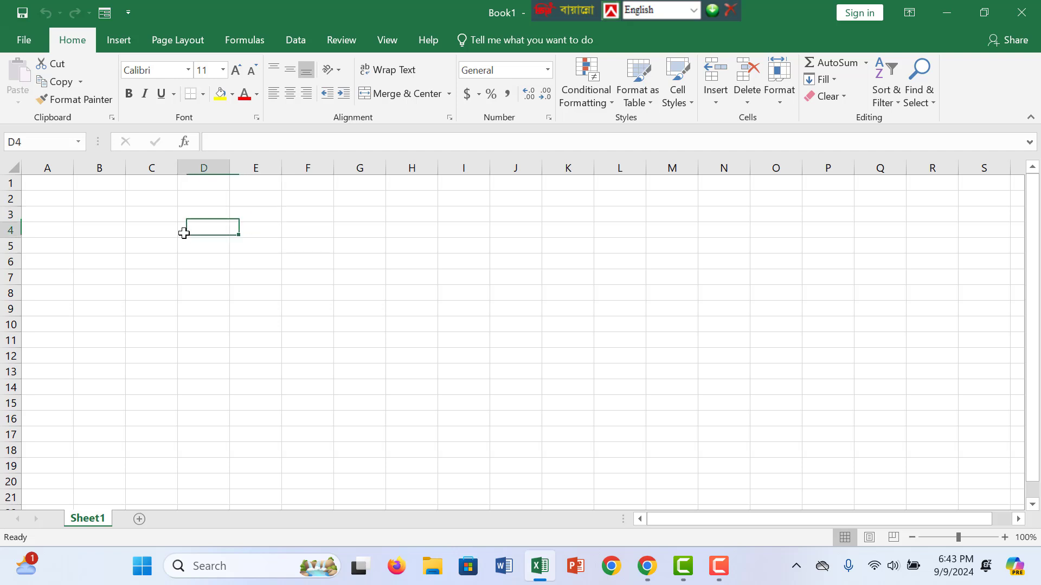
{"action": "left_click", "coordinate": [299, 195]}
{"action": "left_click_drag", "start_coordinate": [307, 182], "coordinate": [534, 214]}
{"action": "key", "text": "F10"}
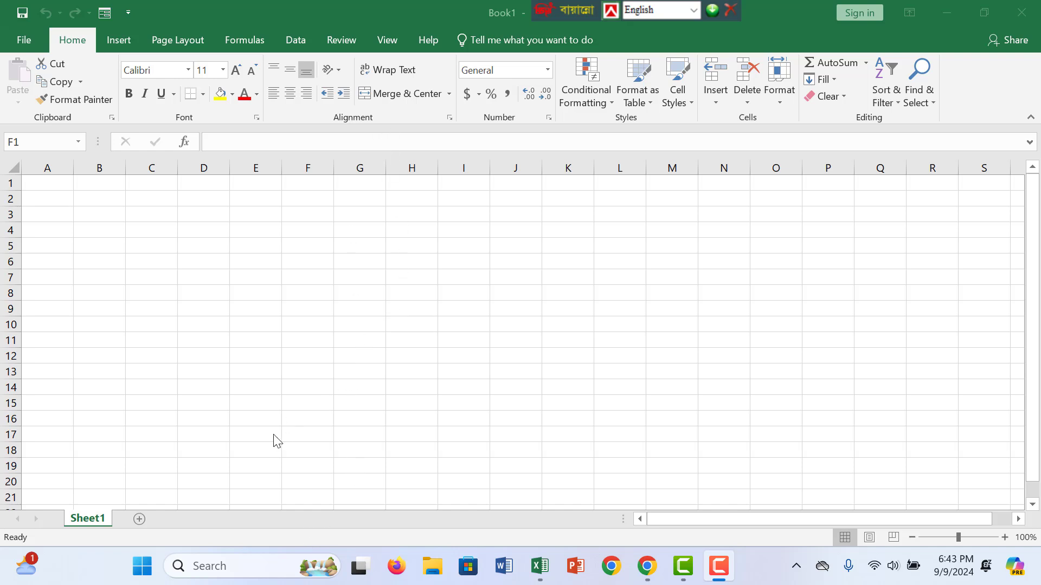
Step: Merge and centre cells G1:K2 to make a title cell
{"action": "left_click", "coordinate": [359, 121]}
{"action": "left_click_drag", "start_coordinate": [363, 188], "coordinate": [542, 198]}
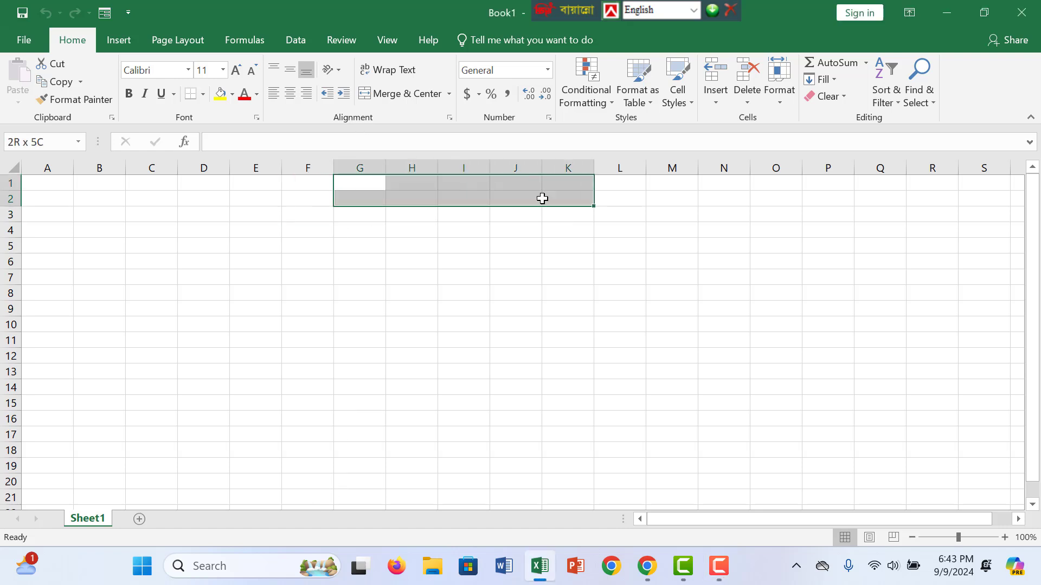
{"action": "left_click", "coordinate": [399, 94]}
Step: Set the font of the entire worksheet to SutonnyMJ
{"action": "double_click", "coordinate": [406, 194]}
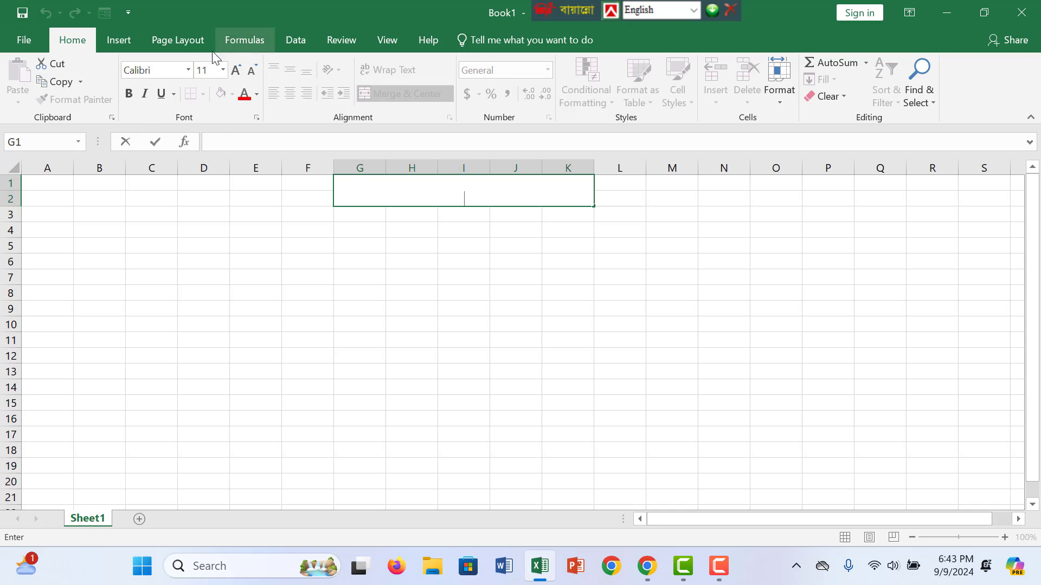
{"action": "left_click", "coordinate": [187, 71]}
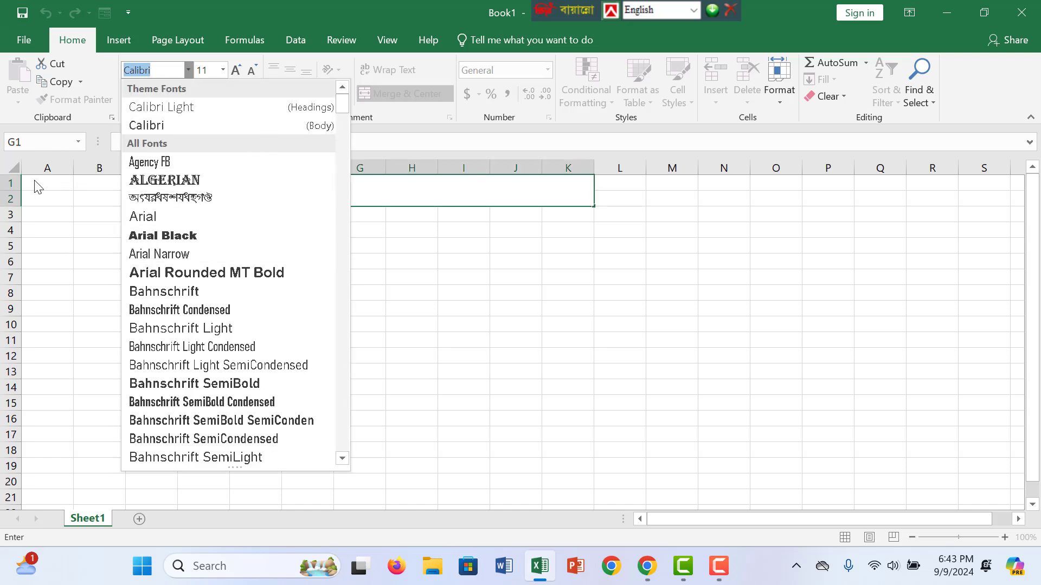
{"action": "left_click", "coordinate": [18, 158]}
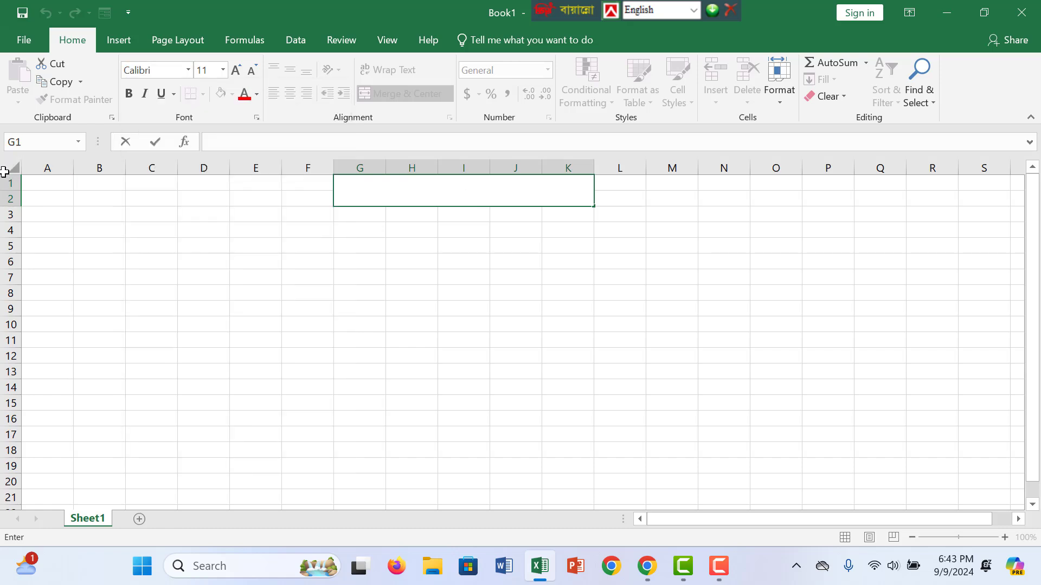
{"action": "left_click", "coordinate": [7, 168]}
{"action": "left_click", "coordinate": [188, 71]}
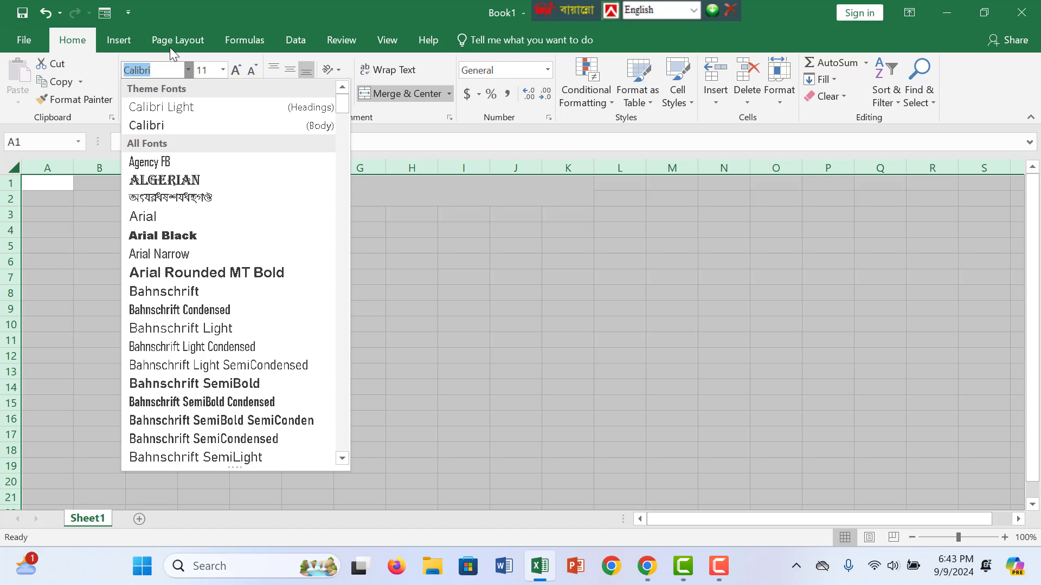
{"action": "type", "text": "SutonnyMJ"}
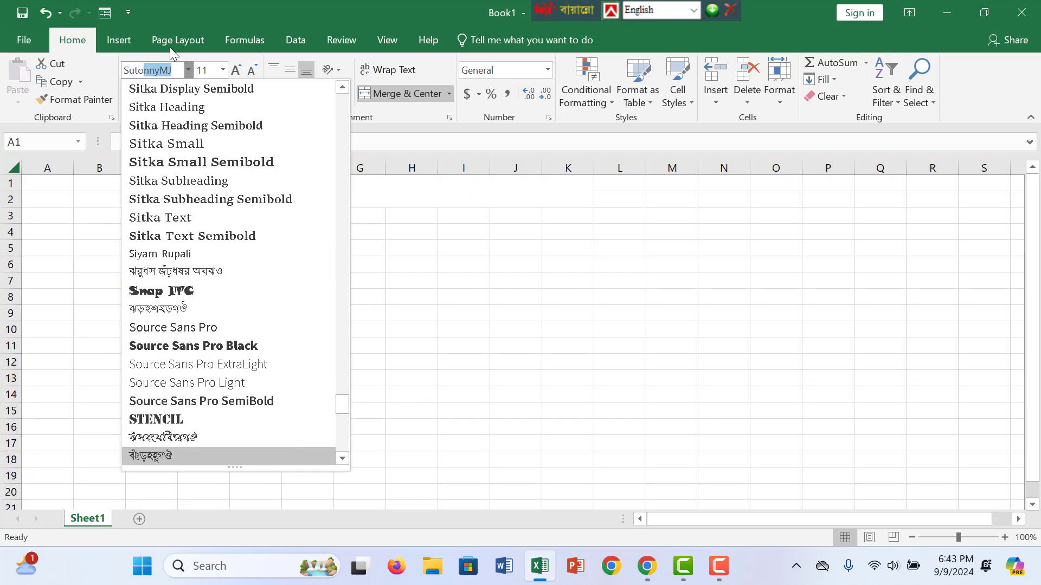
{"action": "key", "text": "Return"}
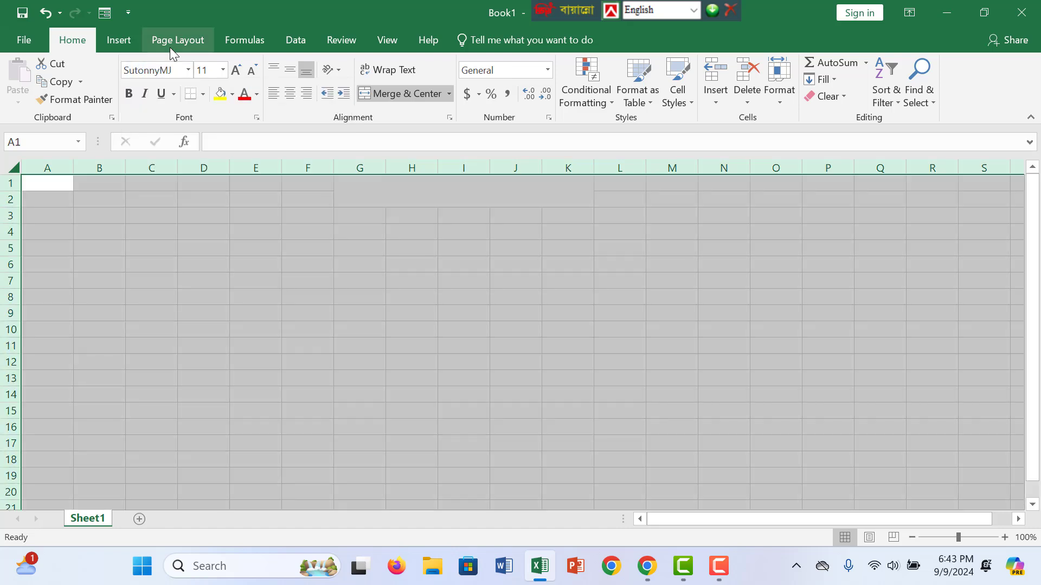
Step: Switch the keyboard layout to Bijoy Classic and enter the title "জিকে এন্ড কোম্পানী" in the merged cell G1:K2
{"action": "key", "text": "ctrl+alt+b"}
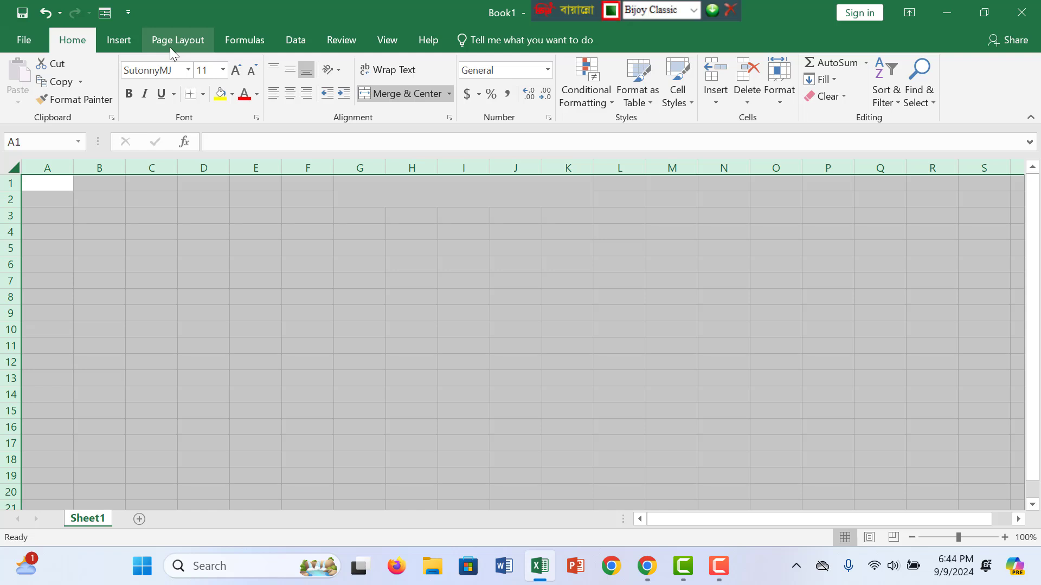
{"action": "left_click", "coordinate": [434, 277]}
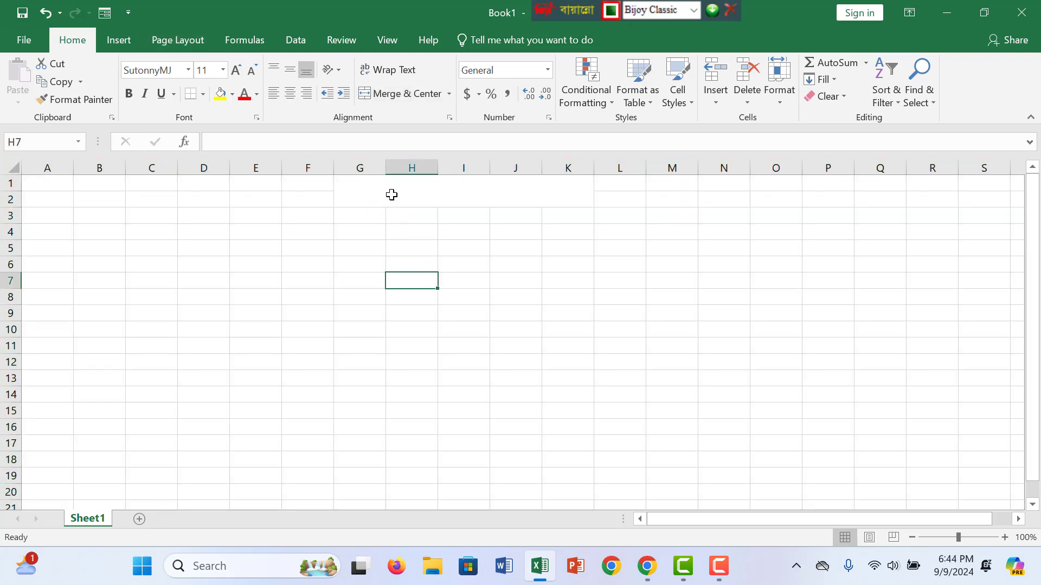
{"action": "double_click", "coordinate": [417, 194]}
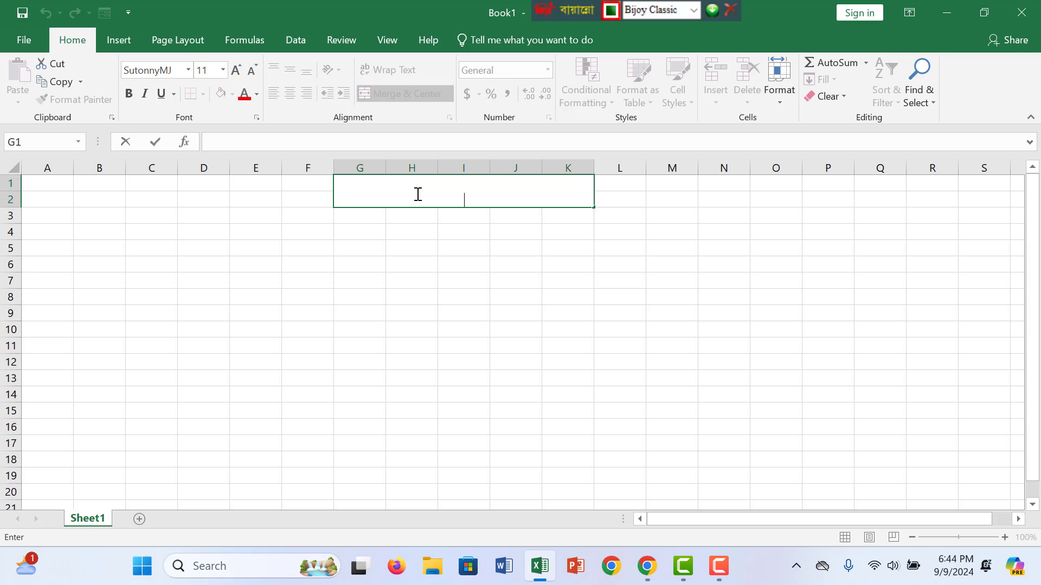
{"action": "type", "text": "ducj ch"}
{"action": "key", "text": "BackSpace"}
{"action": "key", "text": "BackSpace"}
{"action": "key", "text": "BackSpace"}
{"action": "type", "text": "G"}
{"action": "type", "text": "šĺ"}
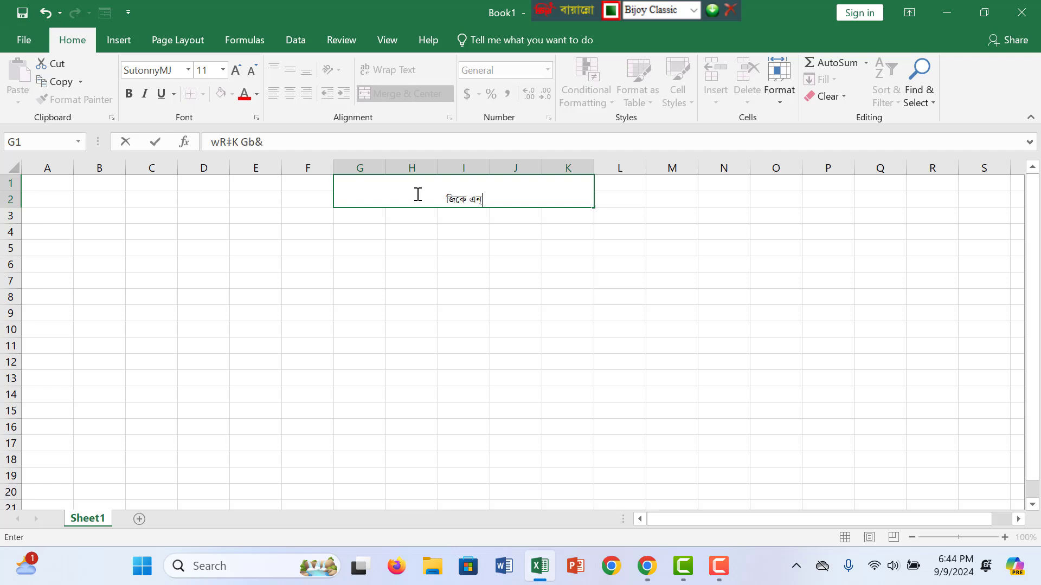
{"action": "key", "text": "BackSpace"}
{"action": "key", "text": "BackSpace"}
{"action": "type", "text": "Û ‡Kvgc&"}
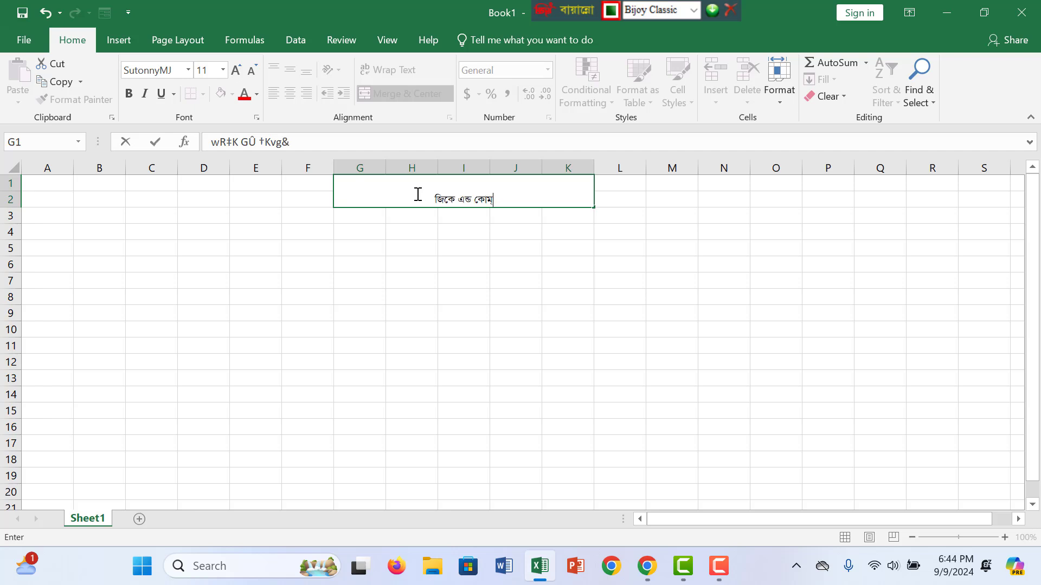
{"action": "key", "text": "BackSpace"}
{"action": "key", "text": "BackSpace"}
{"action": "key", "text": "BackSpace"}
{"action": "type", "text": "¤úvbx"}
{"action": "left_click", "coordinate": [379, 216]}
Step: Format the company title with 16 pt bold text and a light blue fill
{"action": "left_click", "coordinate": [372, 190]}
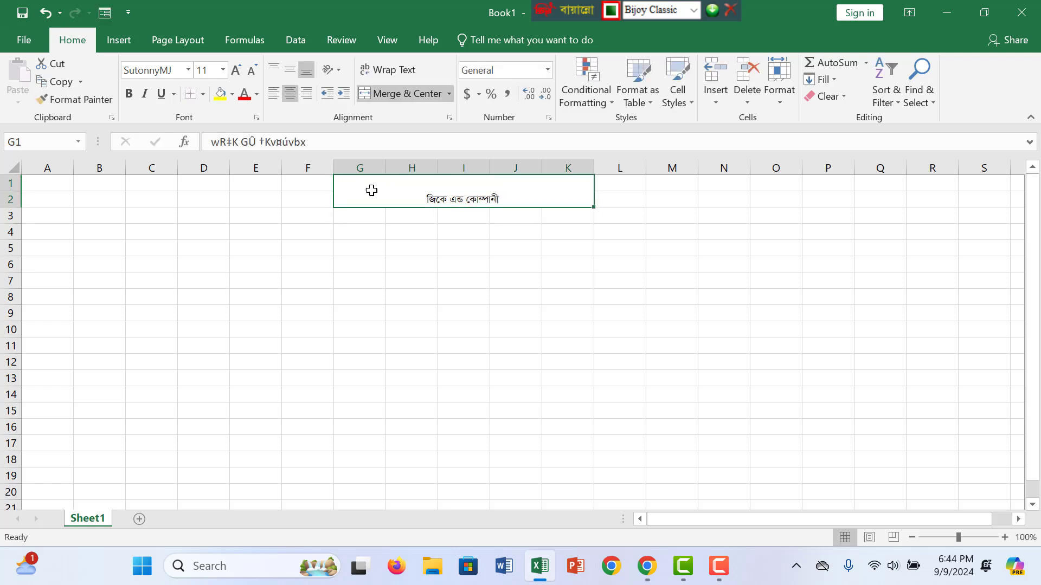
{"action": "left_click", "coordinate": [238, 71]}
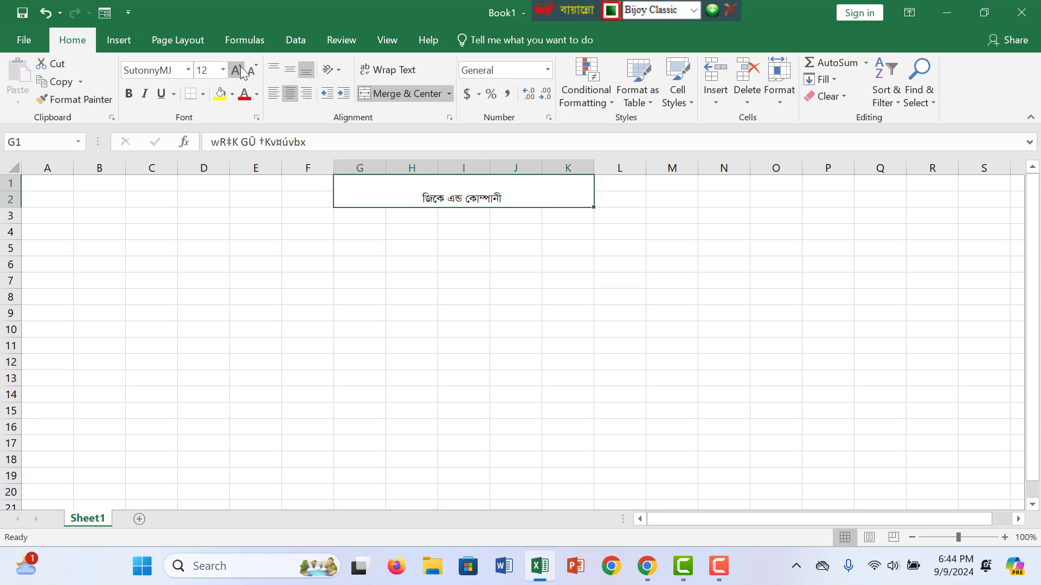
{"action": "left_click", "coordinate": [237, 70]}
{"action": "left_click", "coordinate": [237, 70]}
{"action": "left_click", "coordinate": [129, 93]}
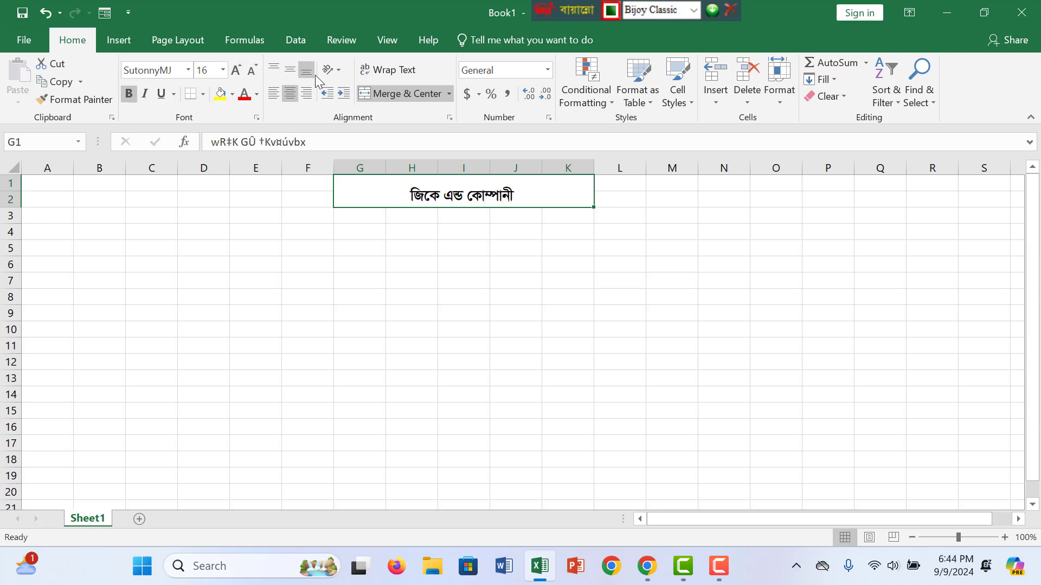
{"action": "left_click", "coordinate": [232, 93]}
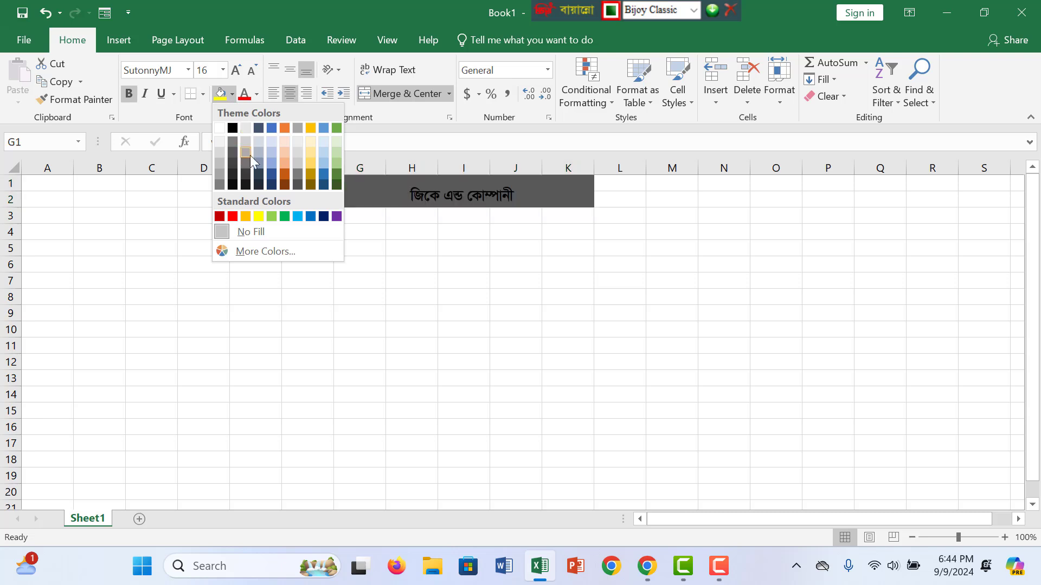
{"action": "left_click", "coordinate": [271, 154]}
{"action": "left_click", "coordinate": [206, 314]}
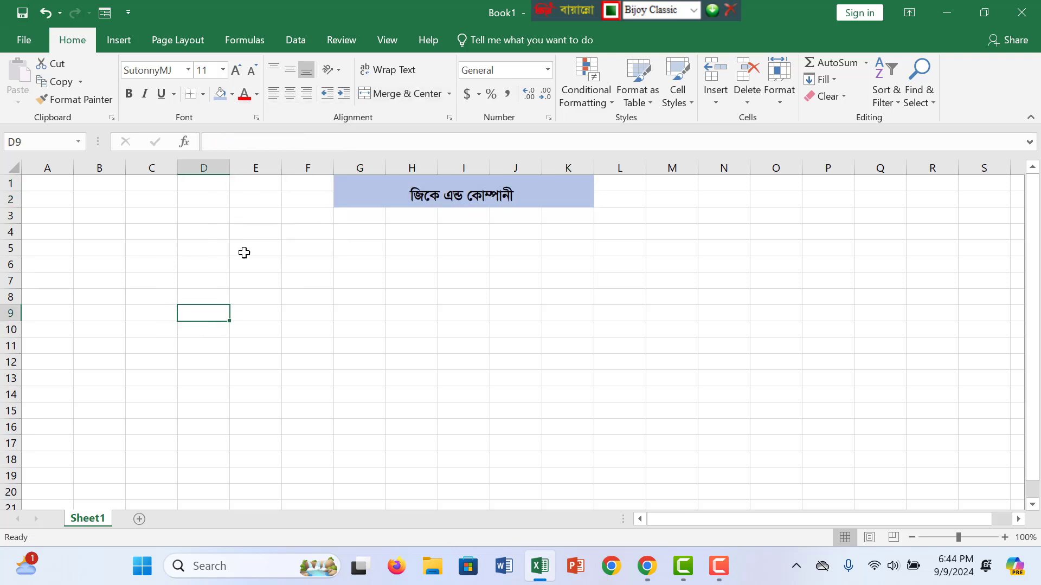
Step: Enter the column headers "তারিখ" in D5 and "শ্রমিকের নাম" in E5
{"action": "left_click", "coordinate": [225, 251]}
{"action": "type", "text": "Zv"}
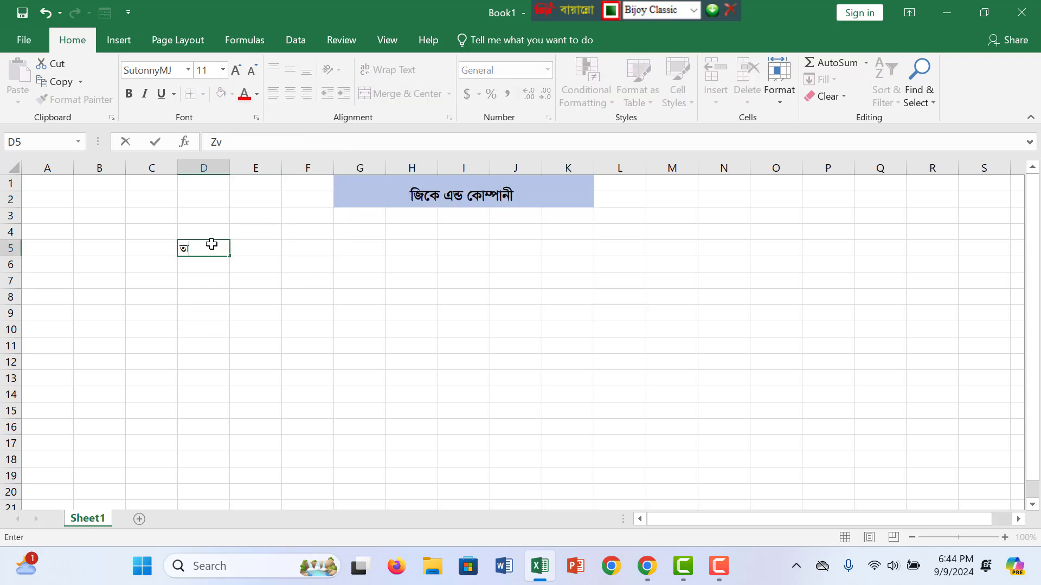
{"action": "type", "text": "wi‡"}
{"action": "key", "text": "BackSpace"}
{"action": "type", "text": "L"}
{"action": "key", "text": "Tab"}
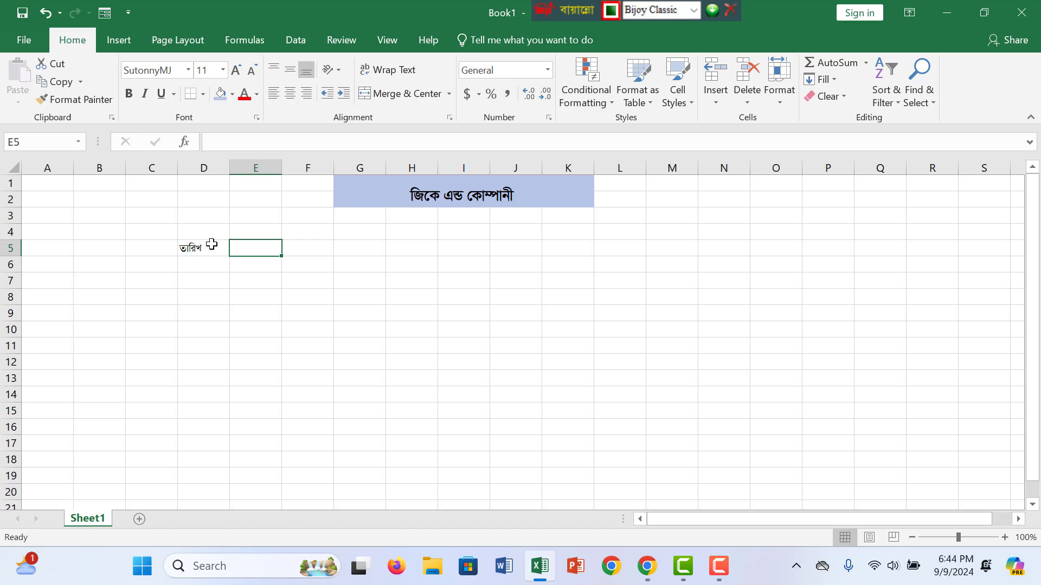
{"action": "type", "text": "kÖwg‡Ki"}
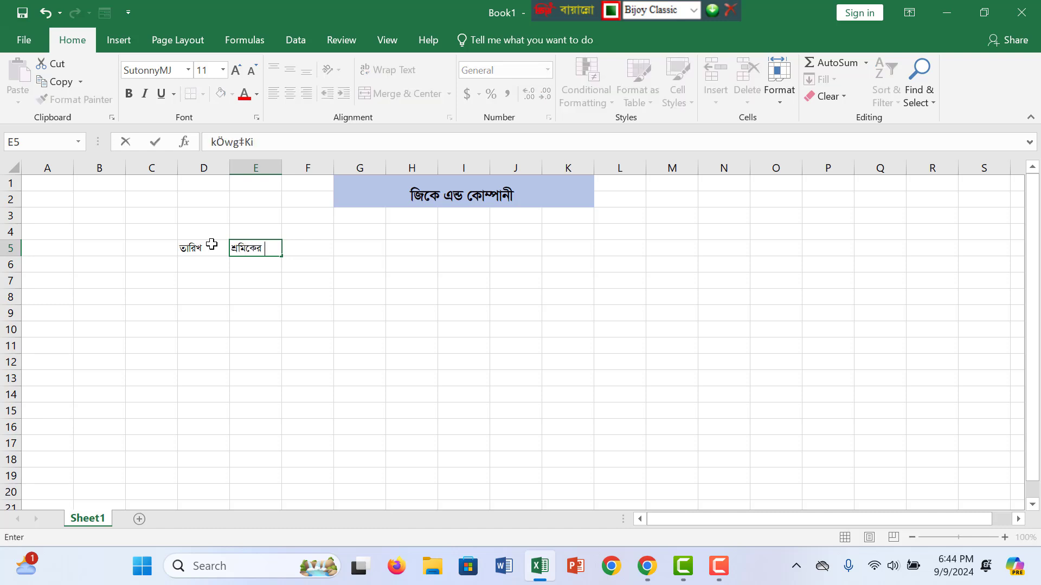
{"action": "type", "text": " bvg"}
{"action": "key", "text": "Tab"}
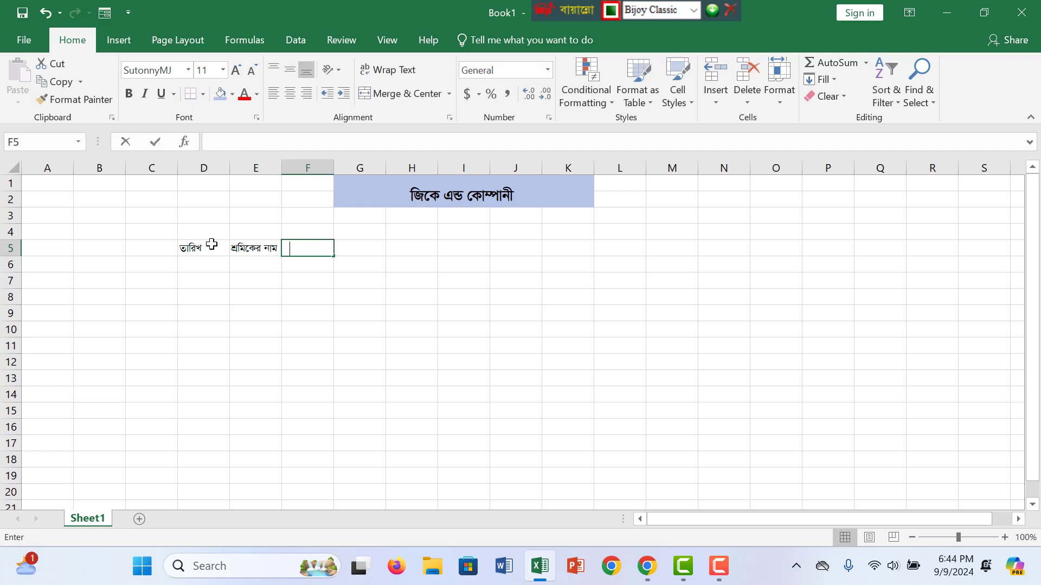
Step: Enter the column headers "শ্রমিকের মজুরি" in F5 and "ওভার টাইম" in G5
{"action": "type", "text": "kÖwg‡"}
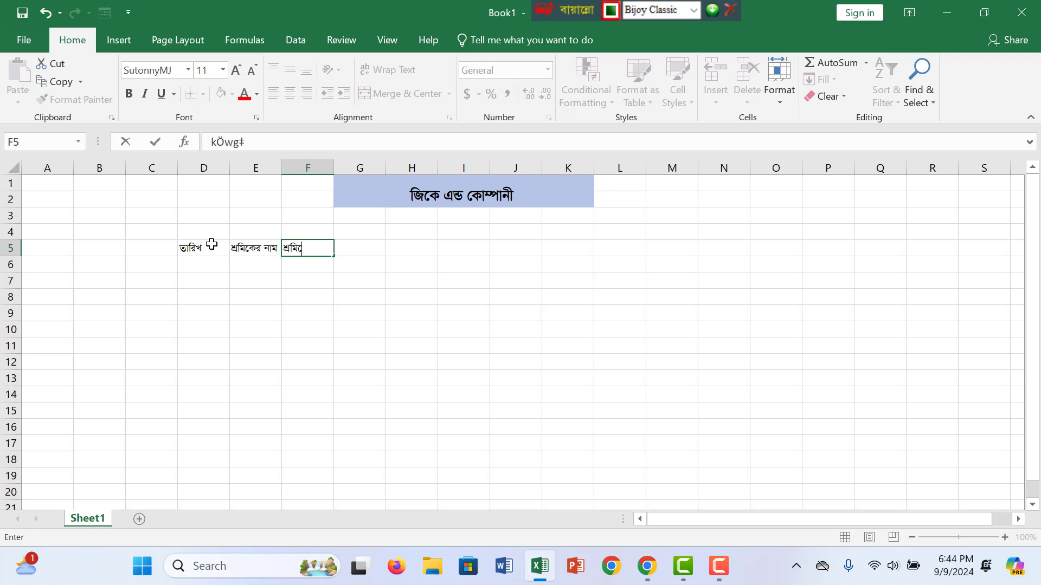
{"action": "type", "text": "Ki gRw"}
{"action": "key", "text": "BackSpace"}
{"action": "type", "text": "ywi"}
{"action": "key", "text": "Tab"}
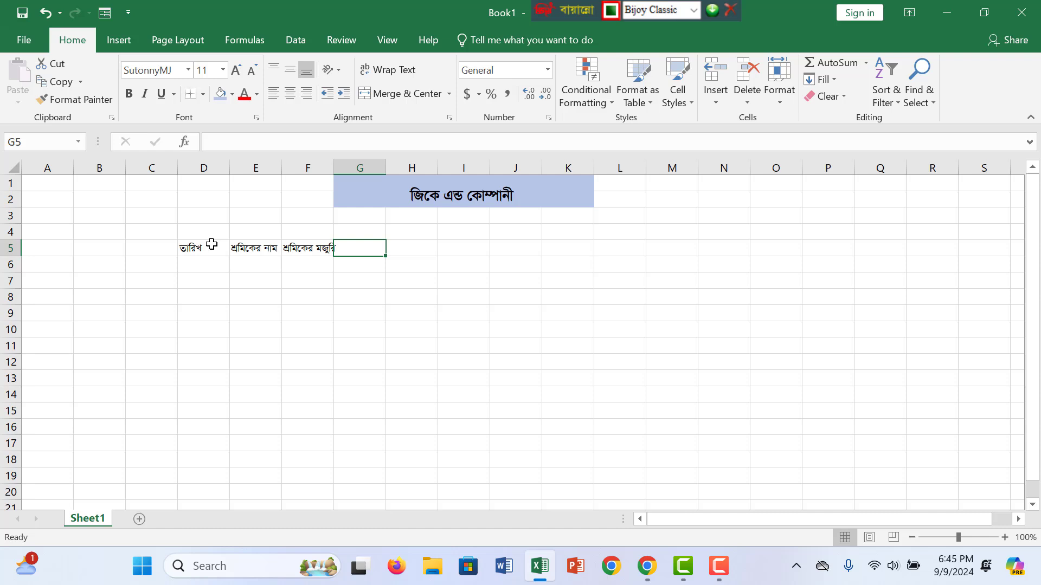
{"action": "type", "text": "I"}
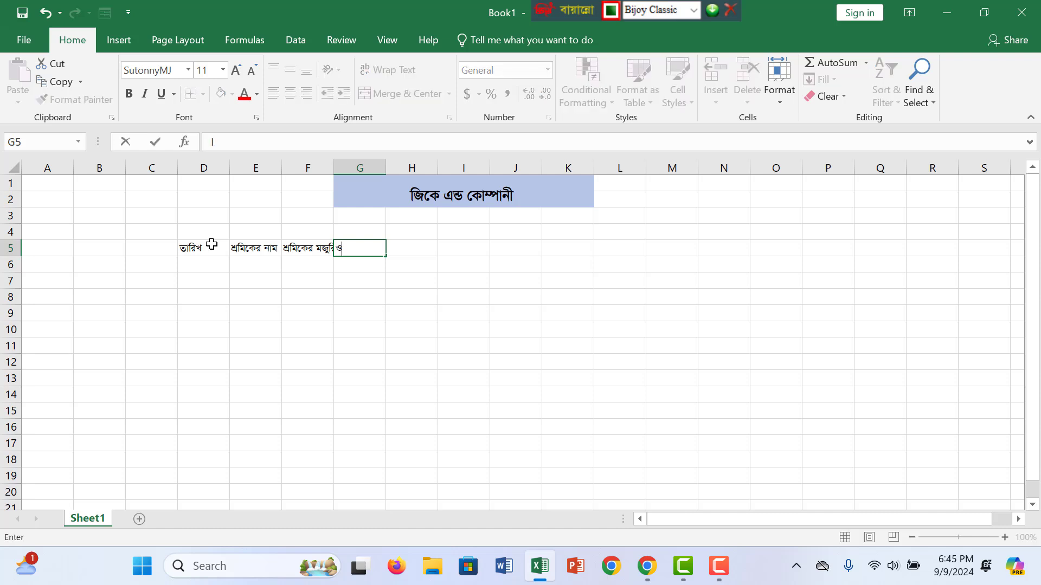
{"action": "type", "text": "fvi UvBg"}
{"action": "key", "text": "Tab"}
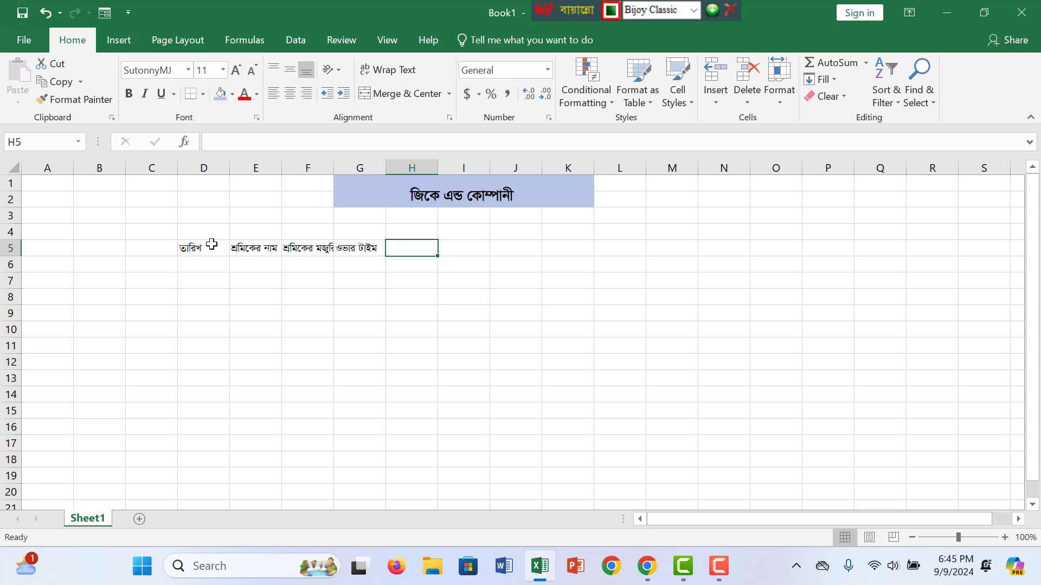
{"action": "type", "text": "AA"}
{"action": "key", "text": "BackSpace"}
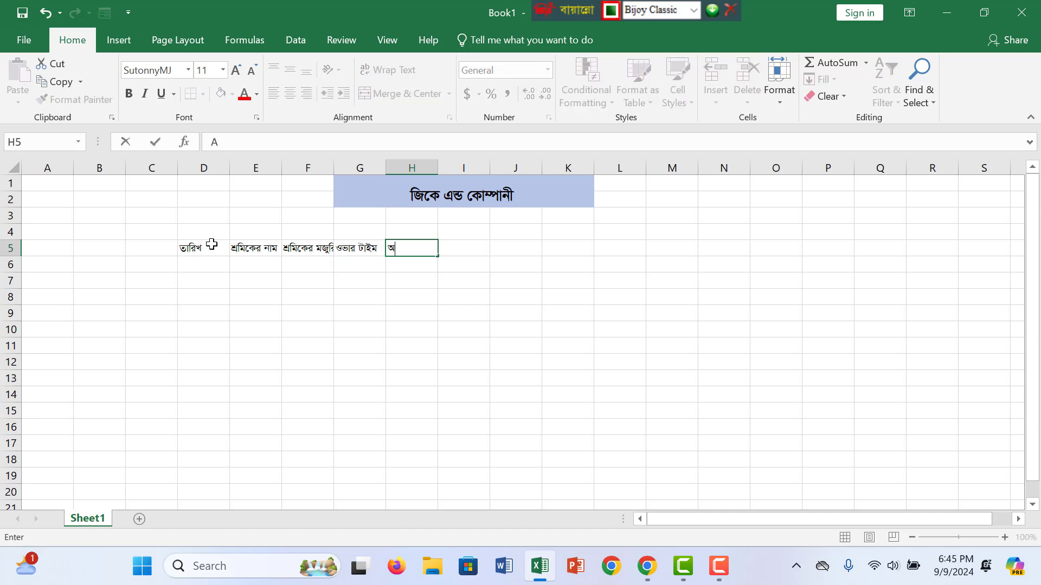
{"action": "type", "text": "vbu"}
{"action": "key", "text": "BackSpace"}
{"action": "type", "text": "yu"}
{"action": "key", "text": "BackSpace"}
{"action": "key", "text": "BackSpace"}
{"action": "key", "text": "BackSpace"}
{"action": "key", "text": "BackSpace"}
{"action": "key", "text": "BackSpace"}
{"action": "left_click", "coordinate": [516, 311]}
{"action": "left_click", "coordinate": [419, 250]}
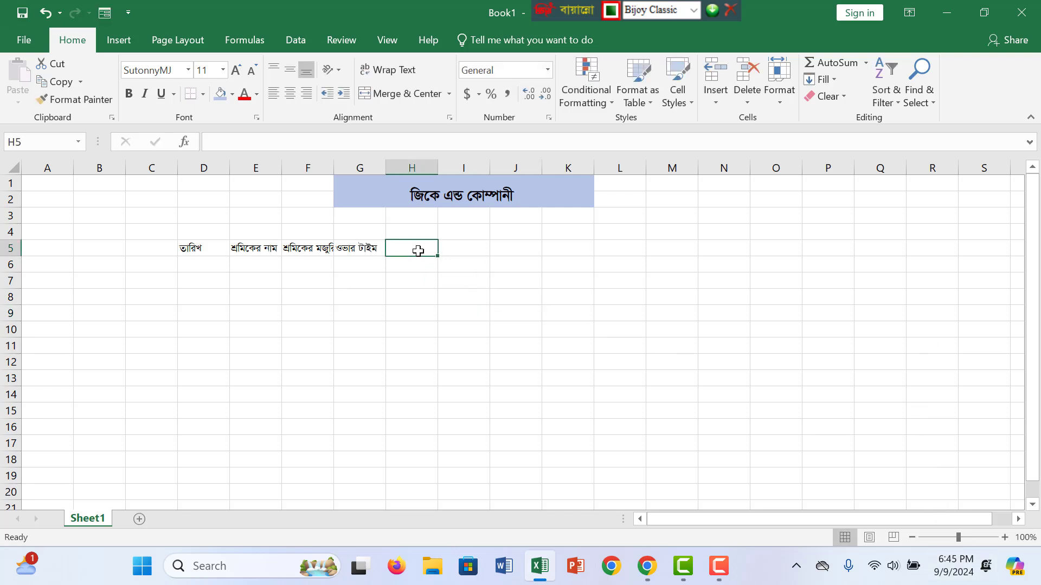
Step: Enter the header "প্রভিডেন্ট ফান্ড" in H5 and widen column H to fit it
{"action": "type", "text": "cÖ"}
{"action": "key", "text": "BackSpace"}
{"action": "key", "text": "BackSpace"}
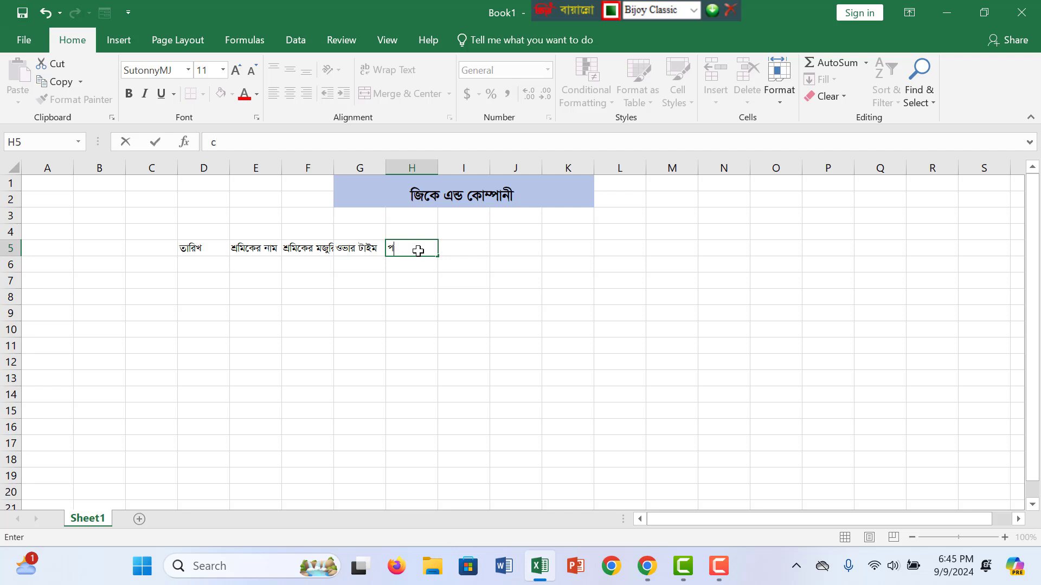
{"action": "type", "text": "cÖwf‡Wb&c"}
{"action": "key", "text": "BackSpace"}
{"action": "type", "text": "U dvb"}
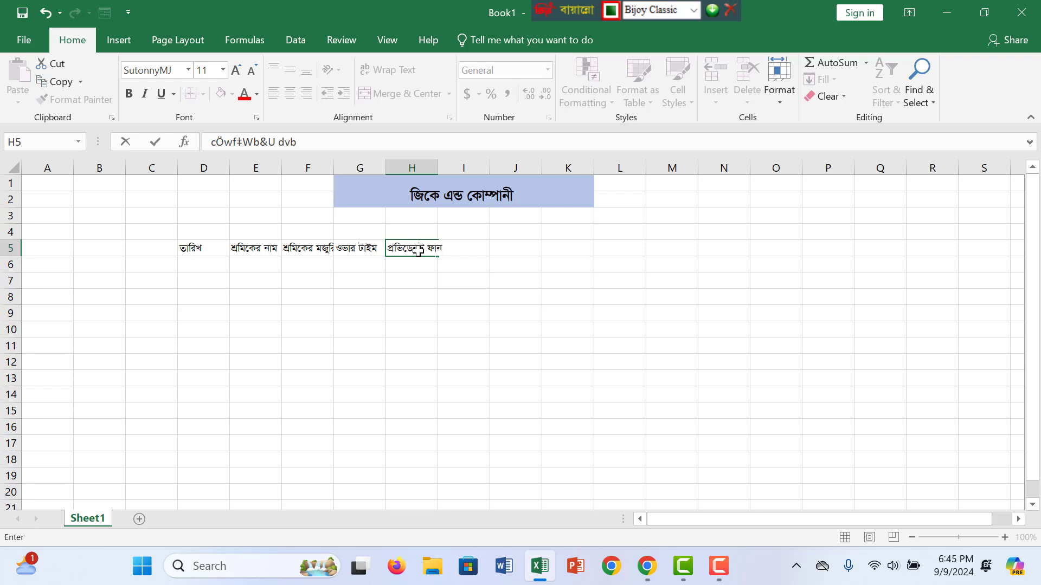
{"action": "type", "text": "gW"}
{"action": "left_click", "coordinate": [428, 282]}
{"action": "left_click_drag", "start_coordinate": [437, 169], "coordinate": [459, 169]}
Step: Enter the column header "চিকিৎসা ভাতা" in I5
{"action": "left_click", "coordinate": [487, 248]}
{"action": "type", "text": "w"}
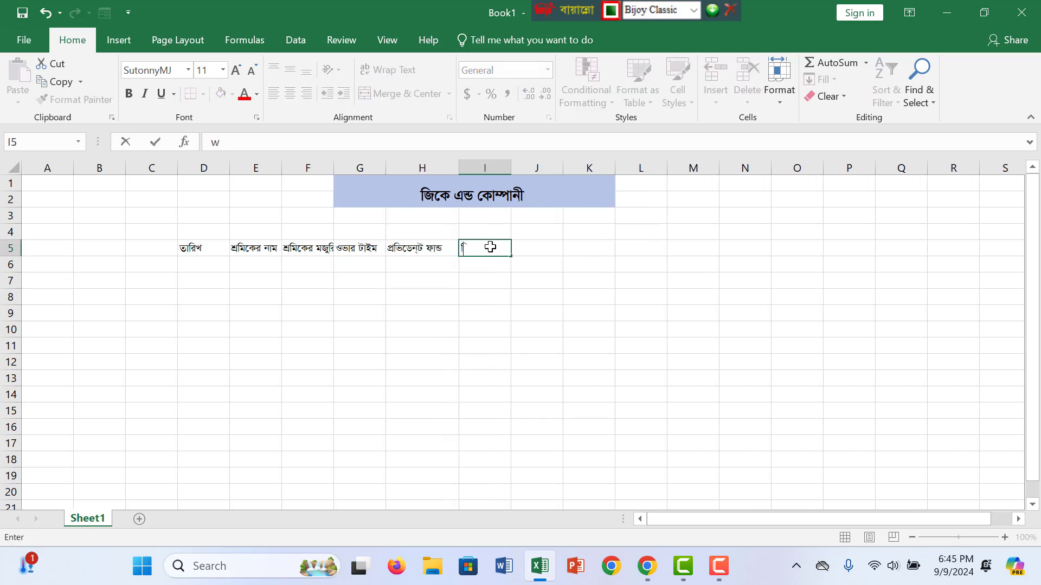
{"action": "type", "text": "PwKrmv fvZv"}
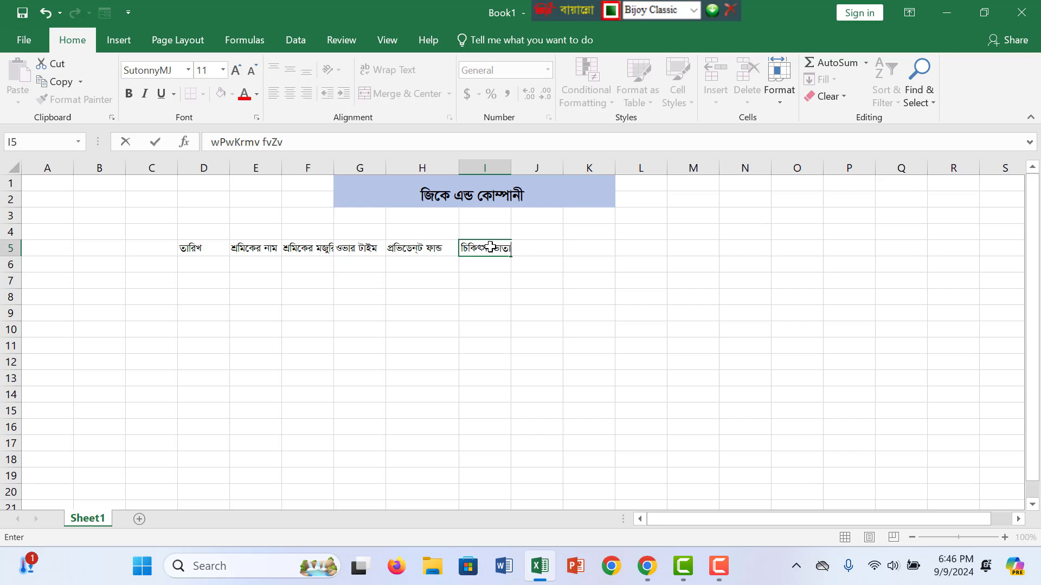
Step: Confirm the header in I5 and widen column F to fit the "শ্রমিকের মজুরি" header
{"action": "key", "text": "Tab"}
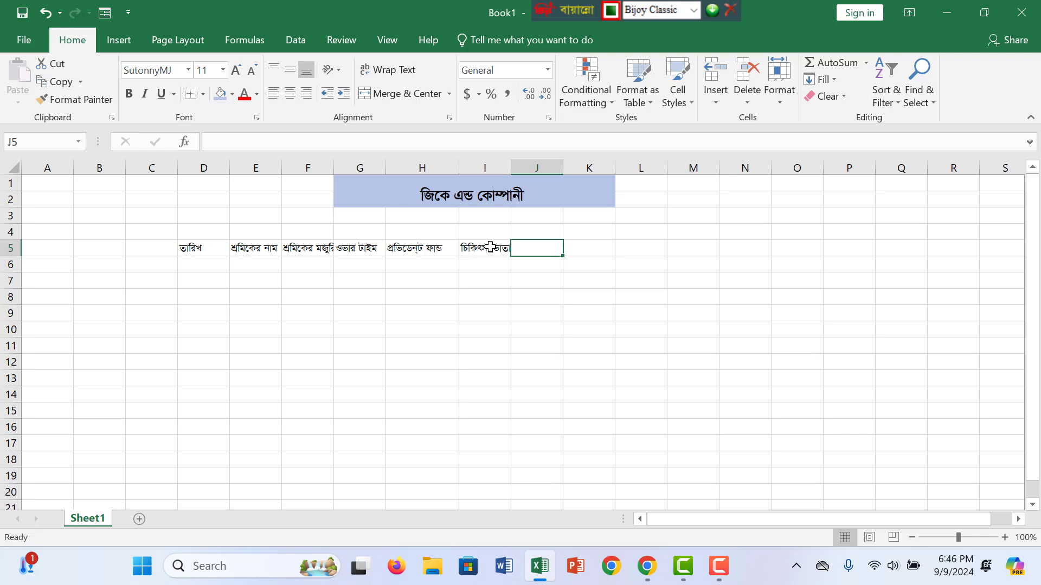
{"action": "left_click_drag", "start_coordinate": [337, 163], "coordinate": [361, 163]}
{"action": "left_click", "coordinate": [339, 249]}
{"action": "left_click", "coordinate": [401, 249]}
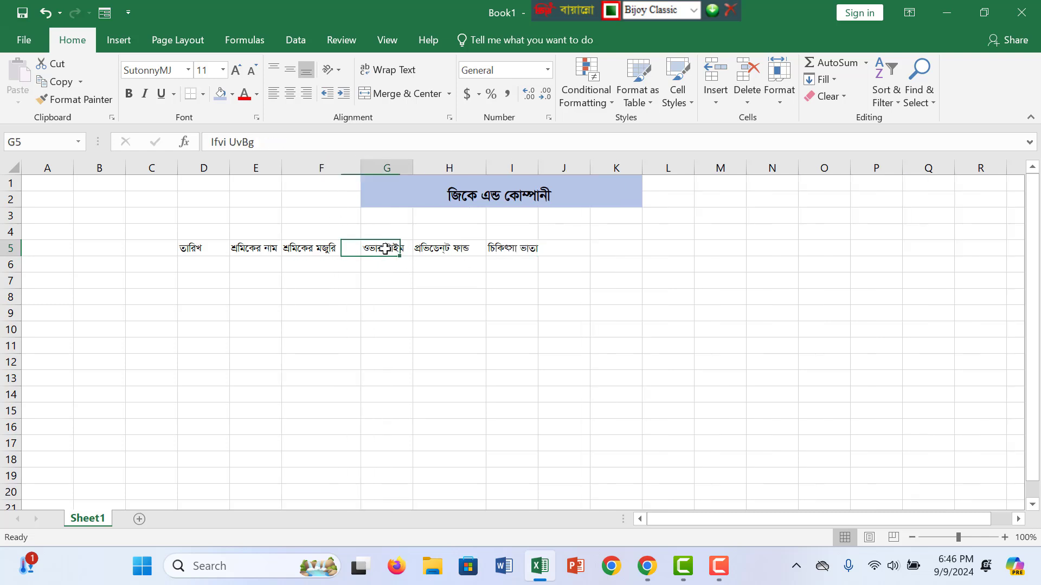
{"action": "left_click", "coordinate": [449, 248]}
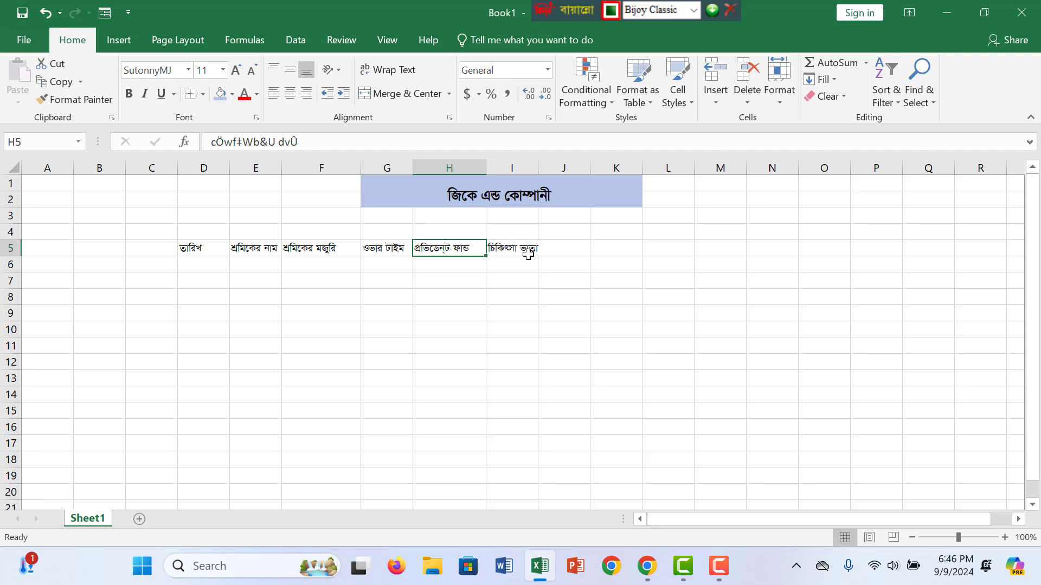
{"action": "left_click", "coordinate": [528, 253]}
Step: Enter the column header "যাতায়াত খরচ" in J5
{"action": "left_click", "coordinate": [576, 249]}
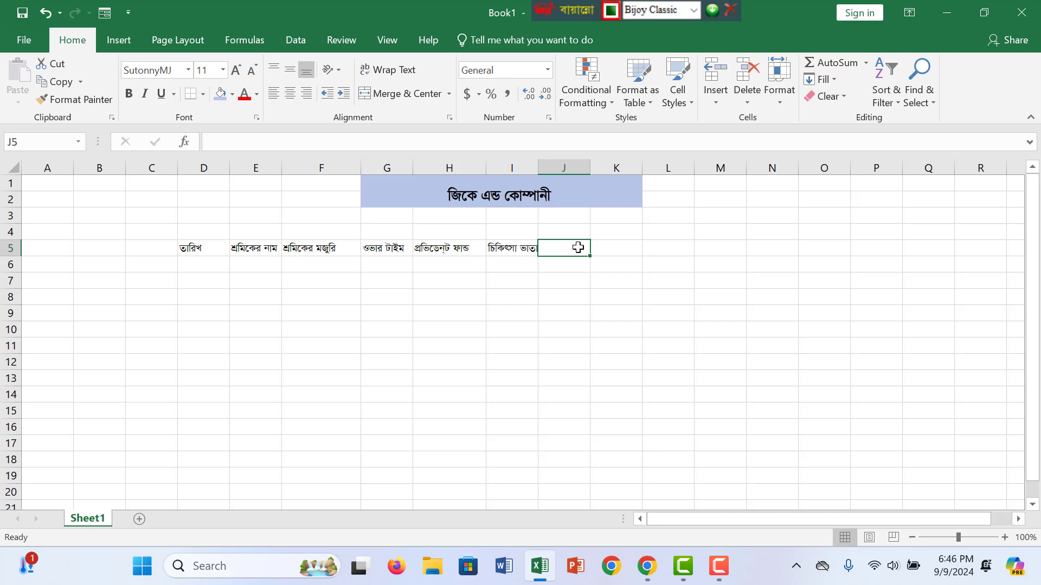
{"action": "type", "text": "hvZv"}
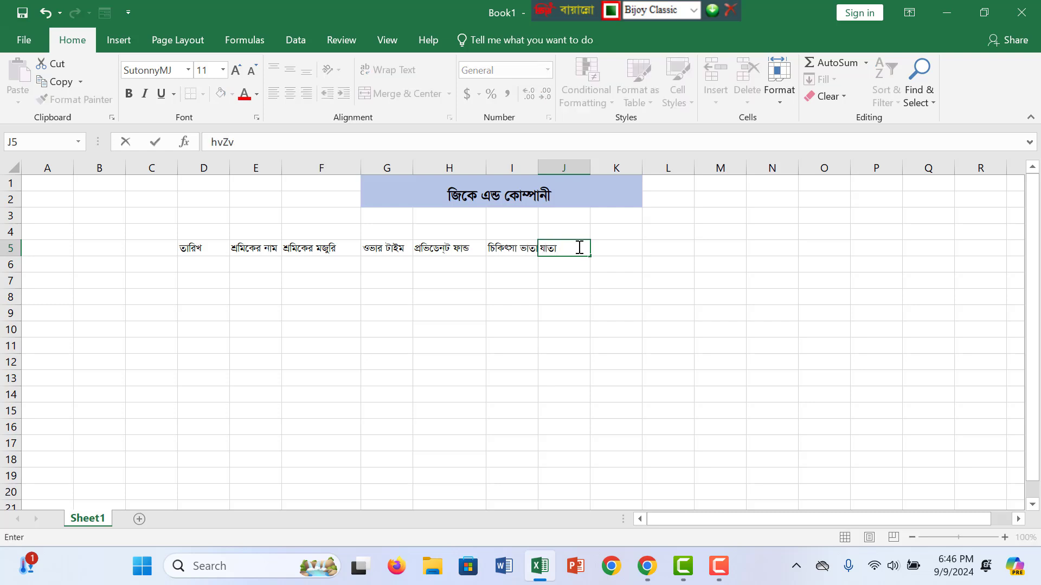
{"action": "type", "text": "qvZ LiP"}
{"action": "key", "text": "Tab"}
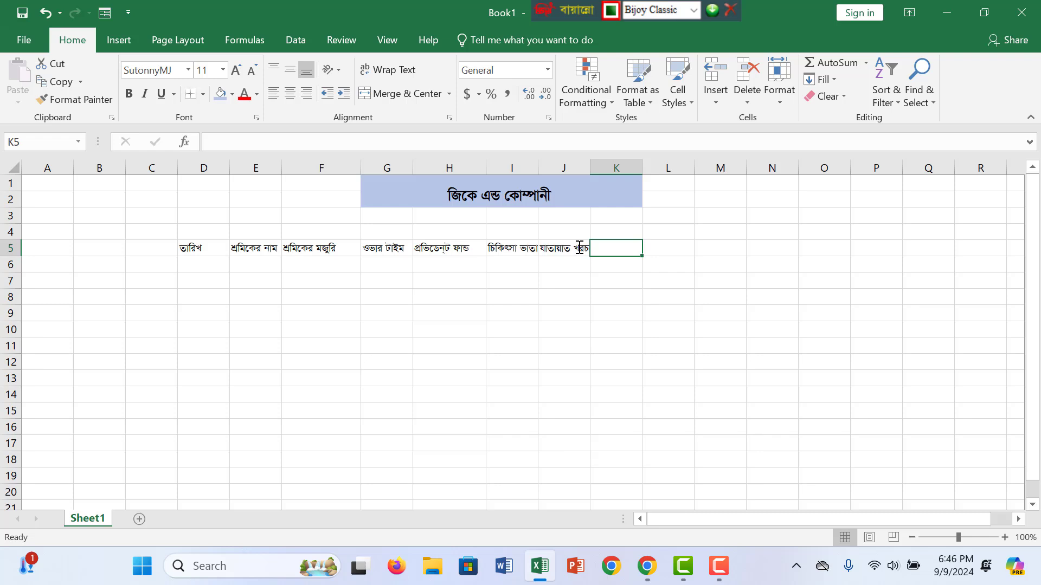
Step: Enter the column header "বাসা ভাড়া মজুরির ২০%" in K5
{"action": "type", "text": "evmv"}
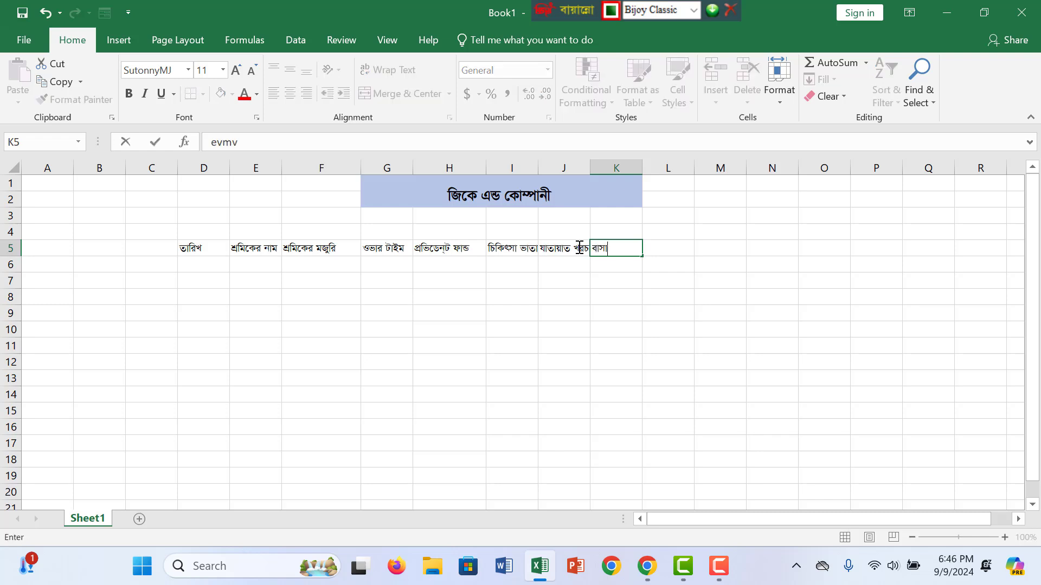
{"action": "type", "text": " Lv"}
{"action": "left_click", "coordinate": [629, 250]}
{"action": "type", "text": "20"}
{"action": "key", "text": "BackSpace"}
{"action": "key", "text": "BackSpace"}
{"action": "type", "text": "g"}
{"action": "type", "text": "Rw"}
{"action": "key", "text": "BackSpace"}
{"action": "type", "text": "y"}
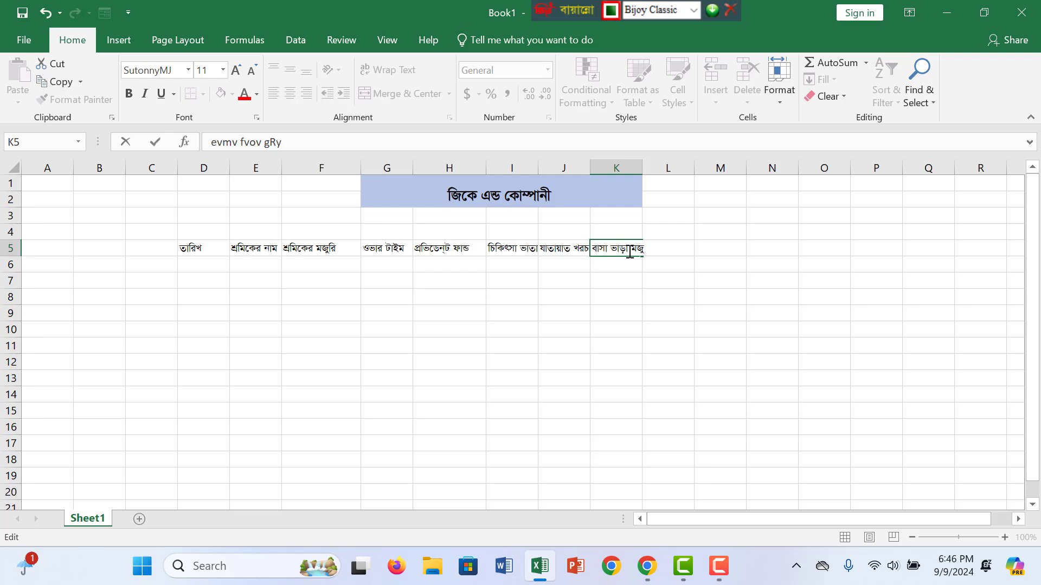
{"action": "type", "text": "‡"}
{"action": "key", "text": "BackSpace"}
{"action": "type", "text": "wii 20%"}
{"action": "left_click", "coordinate": [574, 347]}
Step: Widen column K to fit its header text
{"action": "left_click_drag", "start_coordinate": [641, 167], "coordinate": [686, 171]}
{"action": "left_click", "coordinate": [710, 248]}
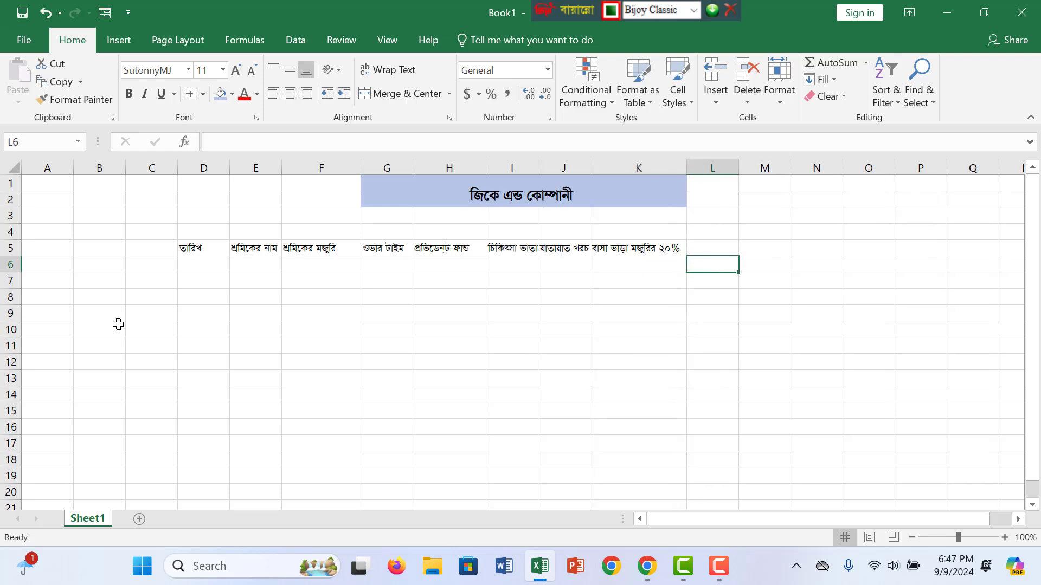
{"action": "left_click", "coordinate": [193, 249]}
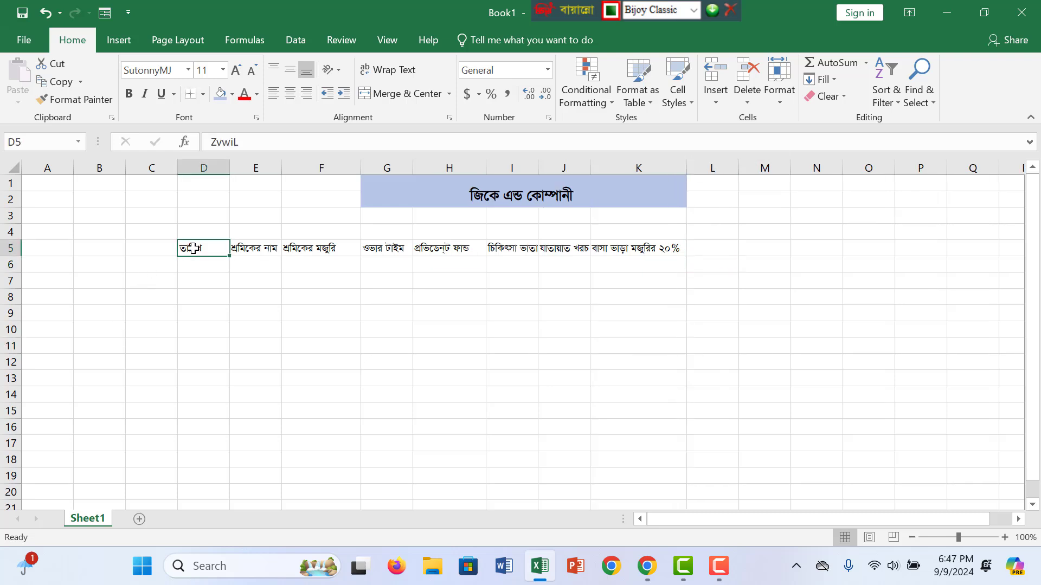
Step: Enter the column header "শ্রমিকের মোট মজুরি" in L5
{"action": "double_click", "coordinate": [715, 247]}
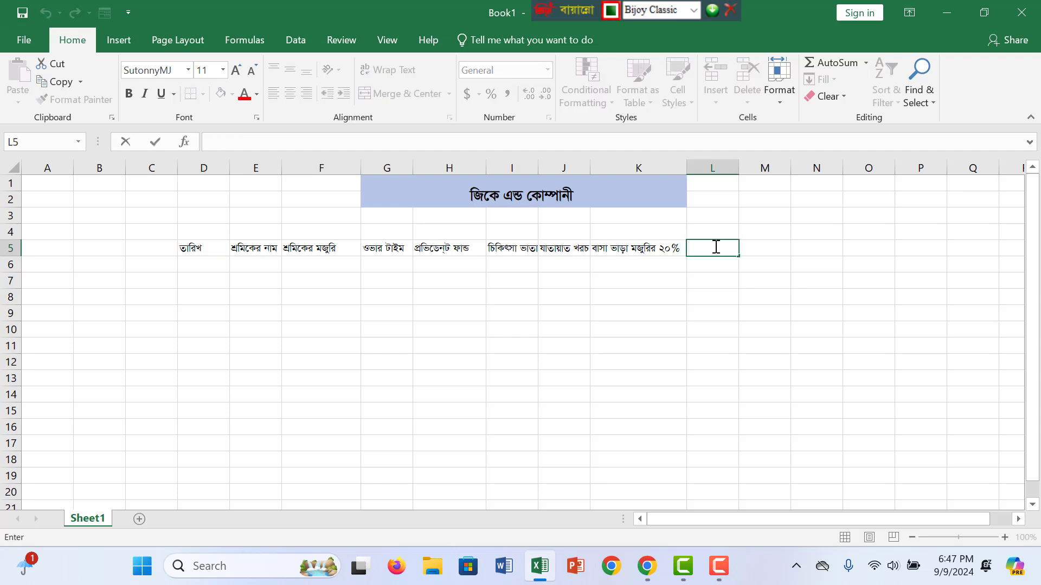
{"action": "type", "text": "k"}
{"action": "type", "text": "k"}
{"action": "type", "text": "Ö"}
{"action": "type", "text": "wg‡K"}
{"action": "type", "text": "i"}
{"action": "type", "text": " †gvUc"}
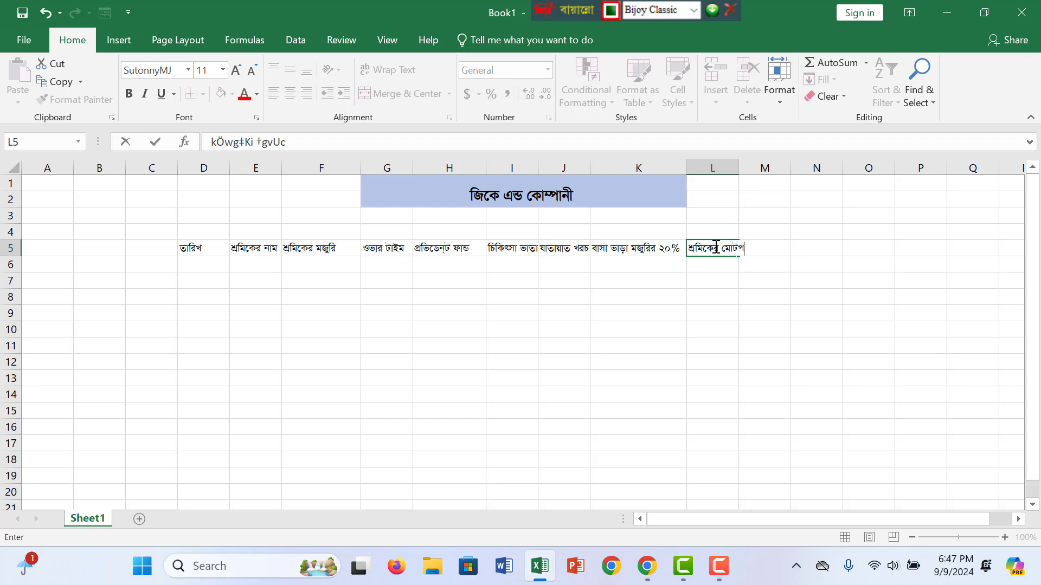
{"action": "key", "text": "BackSpace"}
{"action": "type", "text": " gRyi"}
{"action": "key", "text": "BackSpace"}
{"action": "type", "text": "wi"}
{"action": "left_click", "coordinate": [470, 280]}
Step: Widen column K a little more to separate its header from the total wage header
{"action": "left_click_drag", "start_coordinate": [686, 169], "coordinate": [709, 172]}
{"action": "left_click", "coordinate": [748, 333]}
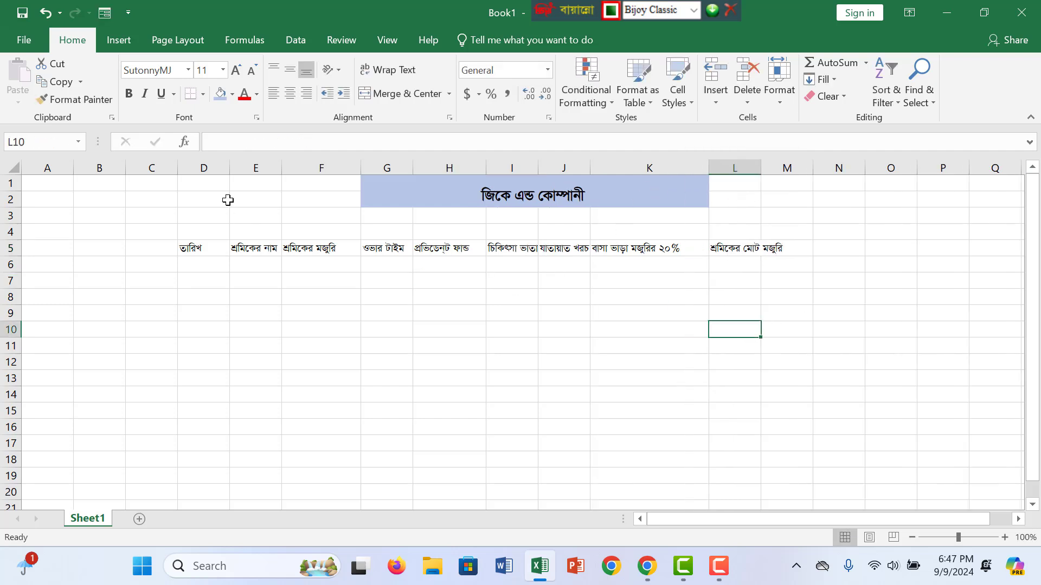
{"action": "left_click", "coordinate": [414, 220]}
{"action": "left_click", "coordinate": [270, 242]}
Step: Enter the date 1/21/2024 in D6 under the "তারিখ" header
{"action": "left_click", "coordinate": [223, 261]}
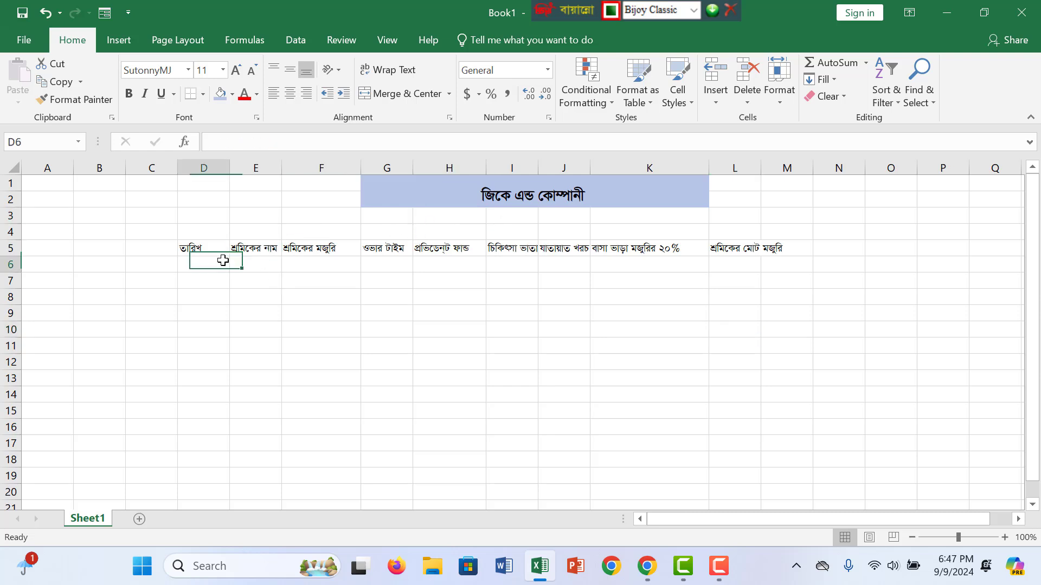
{"action": "type", "text": "1/"}
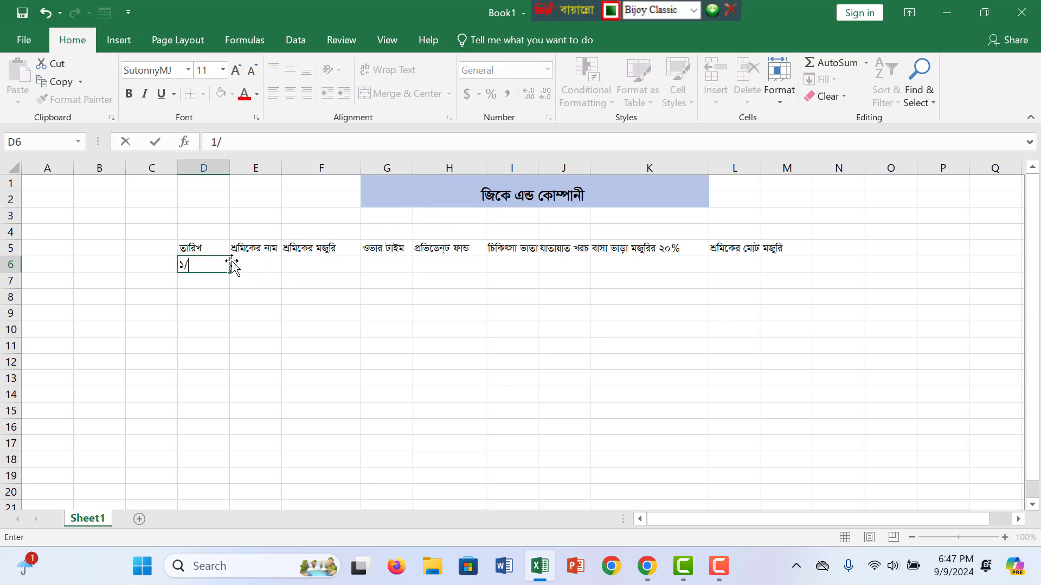
{"action": "type", "text": "21/202"}
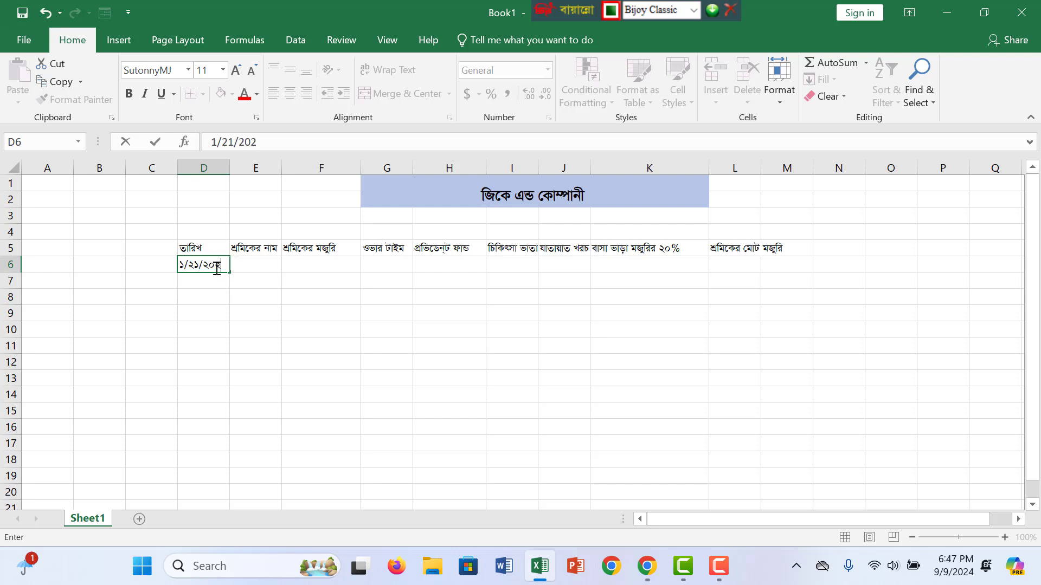
{"action": "type", "text": "4"}
{"action": "left_click", "coordinate": [204, 293]}
{"action": "left_click", "coordinate": [227, 267]}
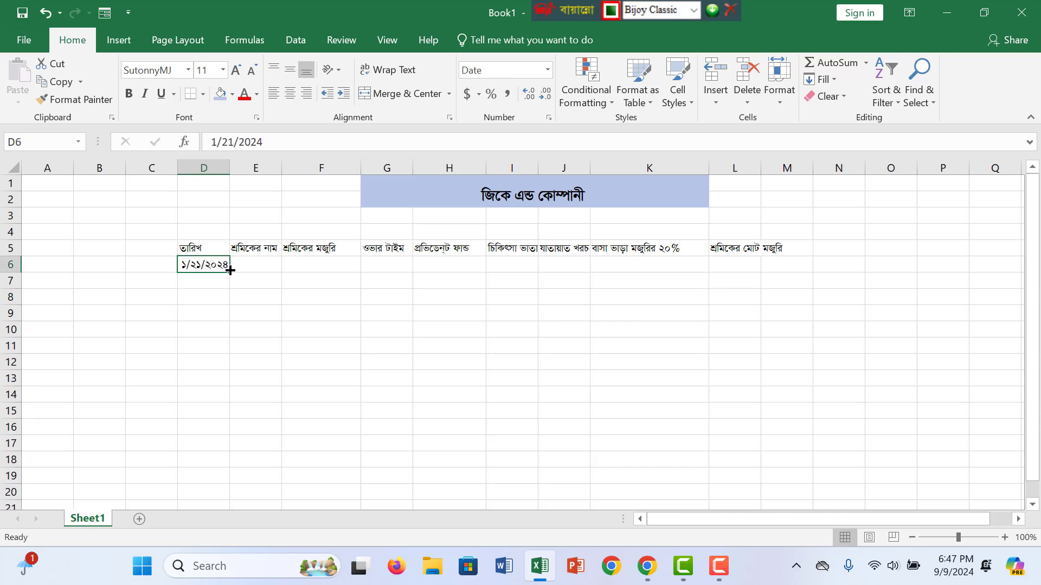
Step: Fill the date series from D6 down to D11 and widen column D
{"action": "left_click_drag", "start_coordinate": [231, 271], "coordinate": [241, 351]}
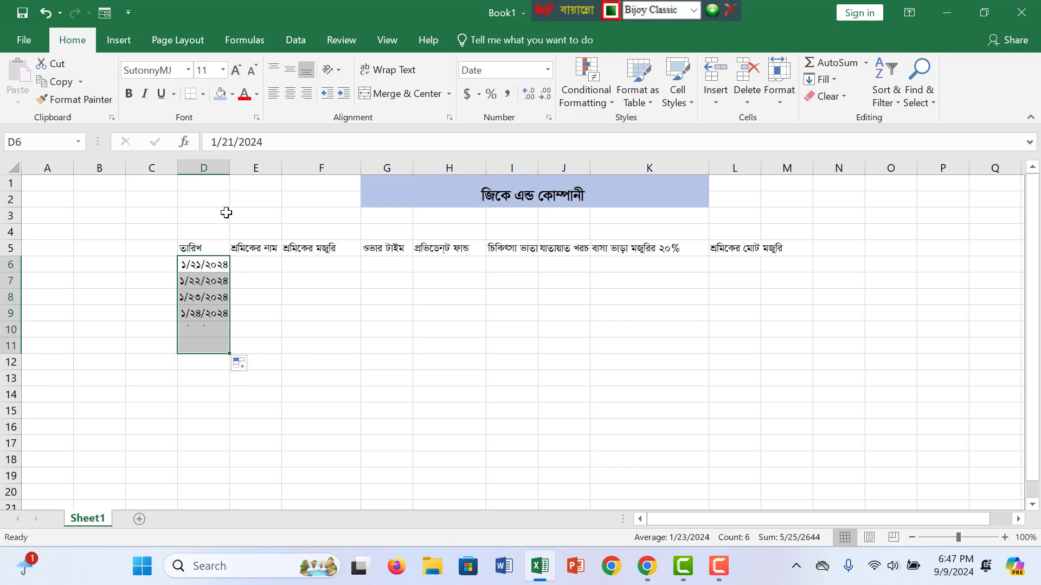
{"action": "left_click_drag", "start_coordinate": [227, 167], "coordinate": [262, 165]}
{"action": "left_click", "coordinate": [293, 267]}
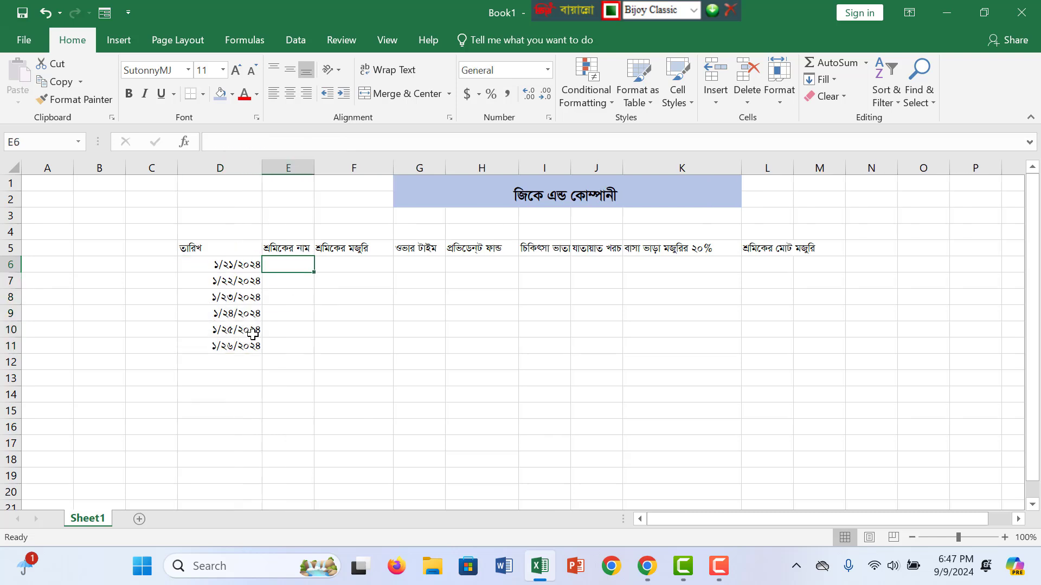
{"action": "left_click", "coordinate": [247, 340]}
Step: Enter the names of the first three workers in E6 to E8
{"action": "left_click", "coordinate": [286, 262]}
{"action": "type", "text": "cv"}
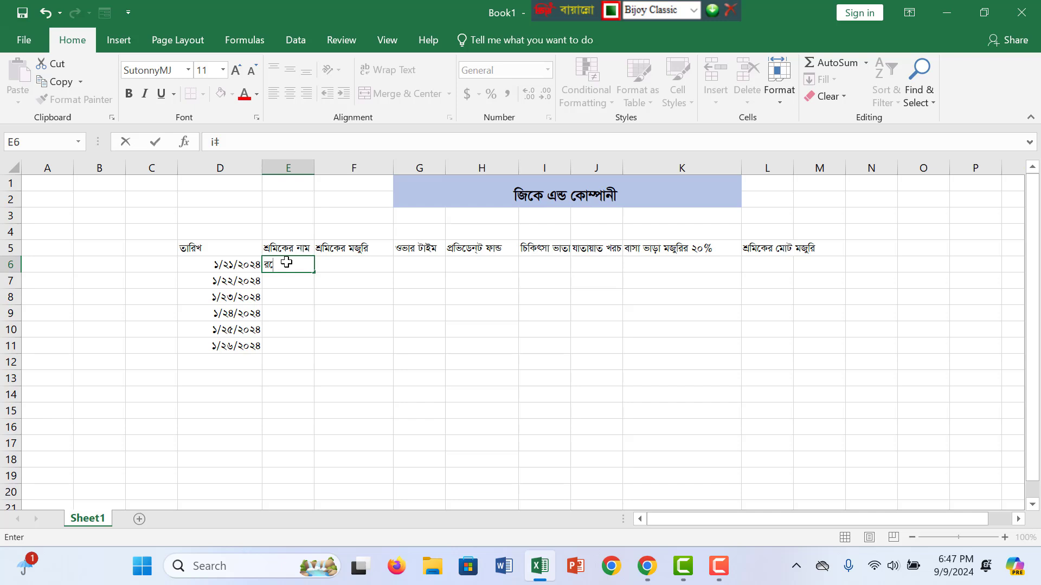
{"action": "type", "text": "gk"}
{"action": "key", "text": "Return"}
{"action": "type", "text": "Kvgv"}
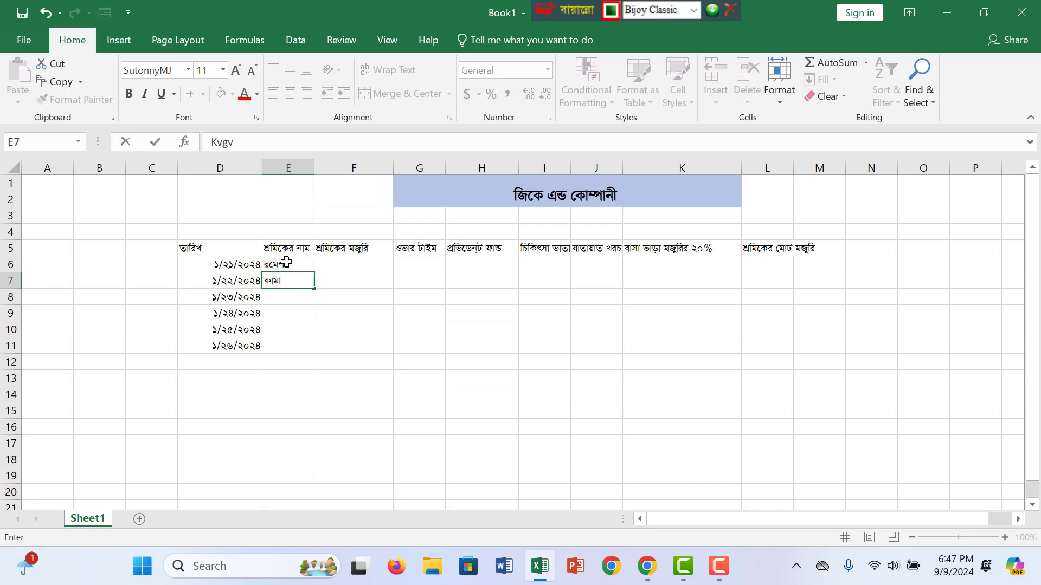
{"action": "type", "text": "j"}
{"action": "key", "text": "Return"}
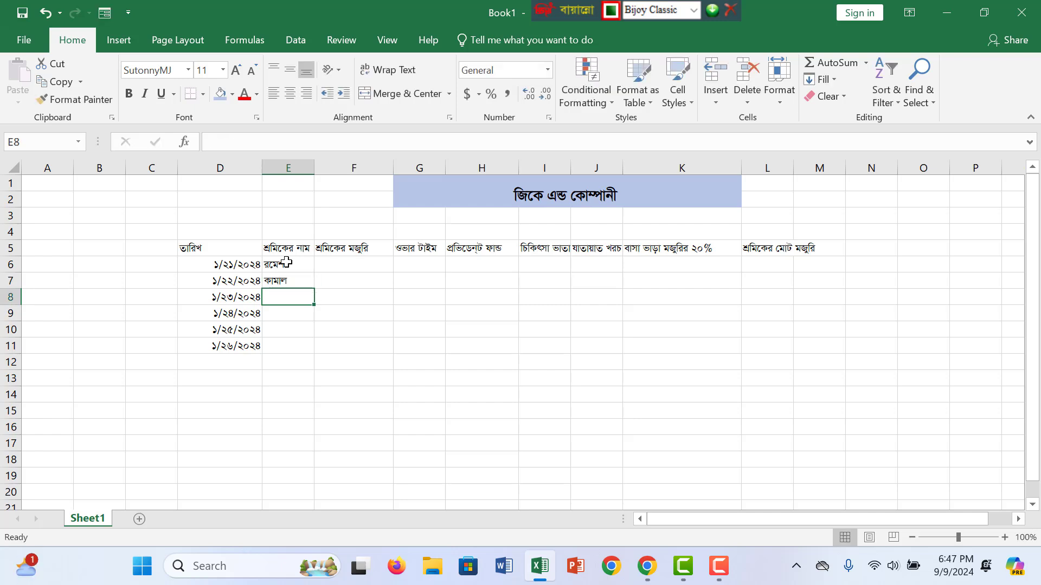
{"action": "type", "text": "Rvgvj"}
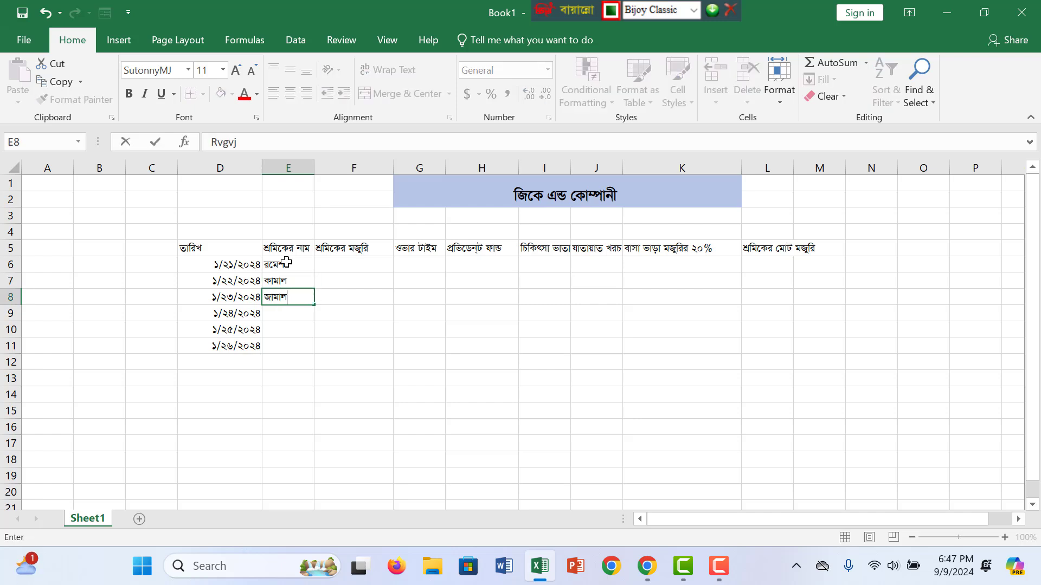
{"action": "key", "text": "Return"}
Step: Enter the names of the remaining three workers in E9 to E11
{"action": "type", "text": "mv"}
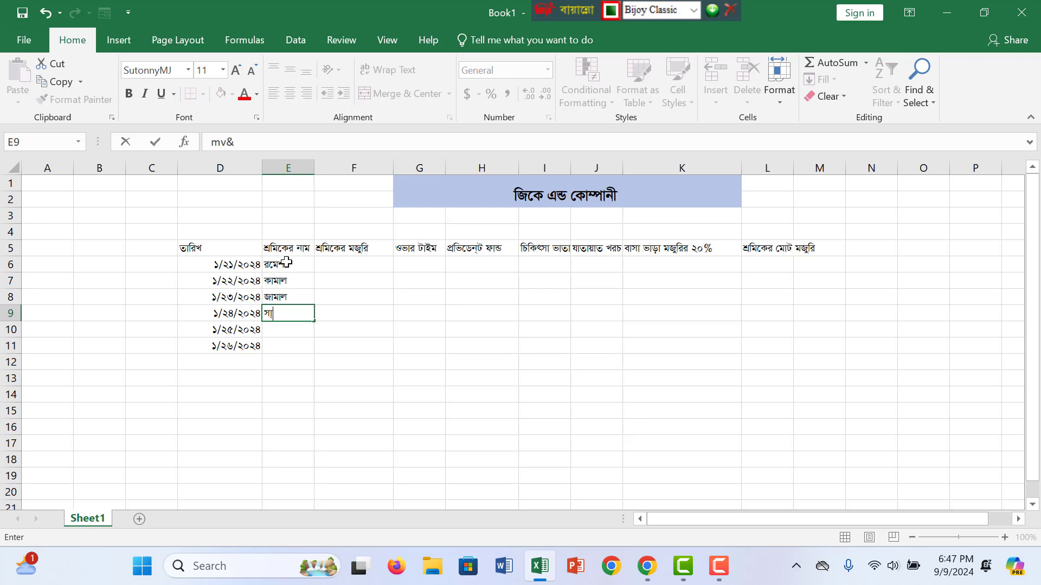
{"action": "type", "text": "&C"}
{"action": "type", "text": "`"}
{"action": "key", "text": "Return"}
{"action": "type", "text": "K"}
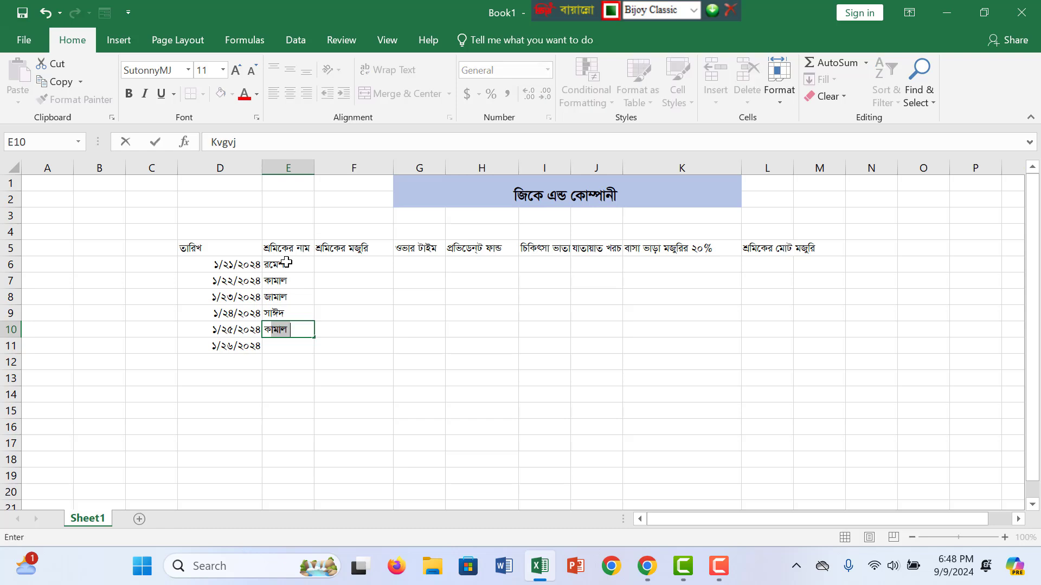
{"action": "type", "text": "vgiæj"}
{"action": "key", "text": "Return"}
{"action": "type", "text": "‡m"}
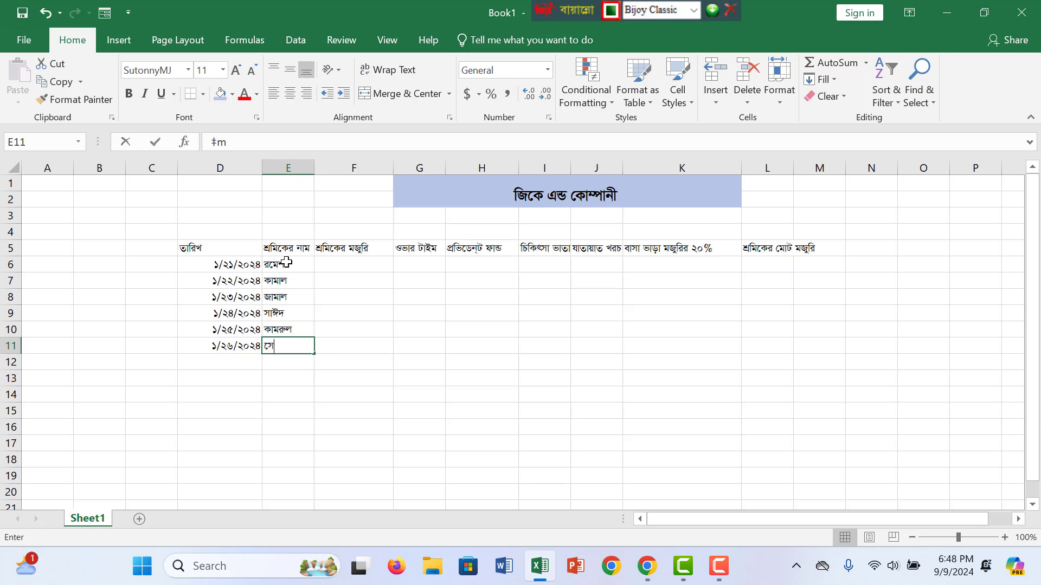
{"action": "type", "text": "vnvM"}
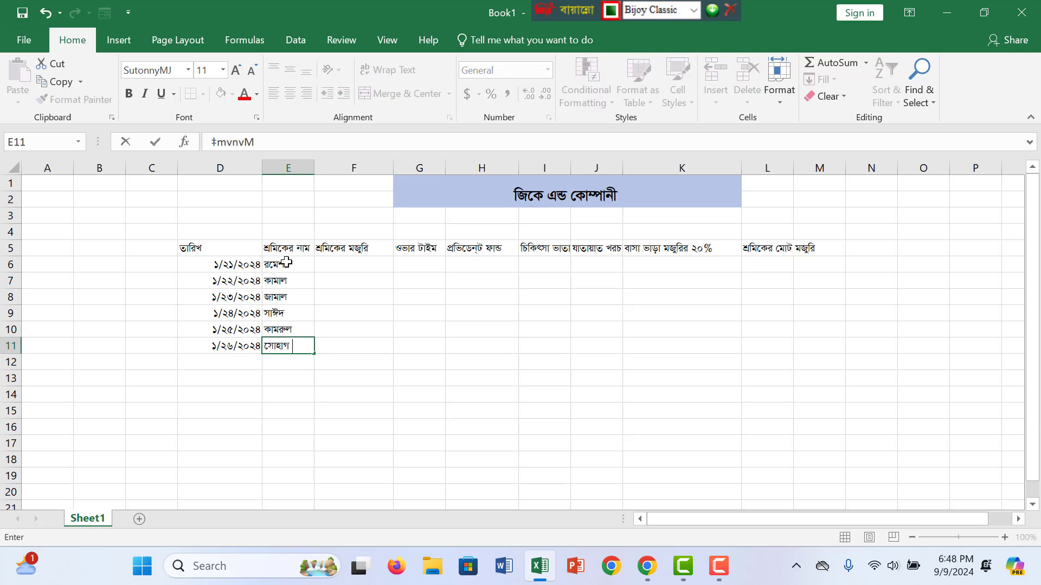
{"action": "left_click", "coordinate": [340, 264]}
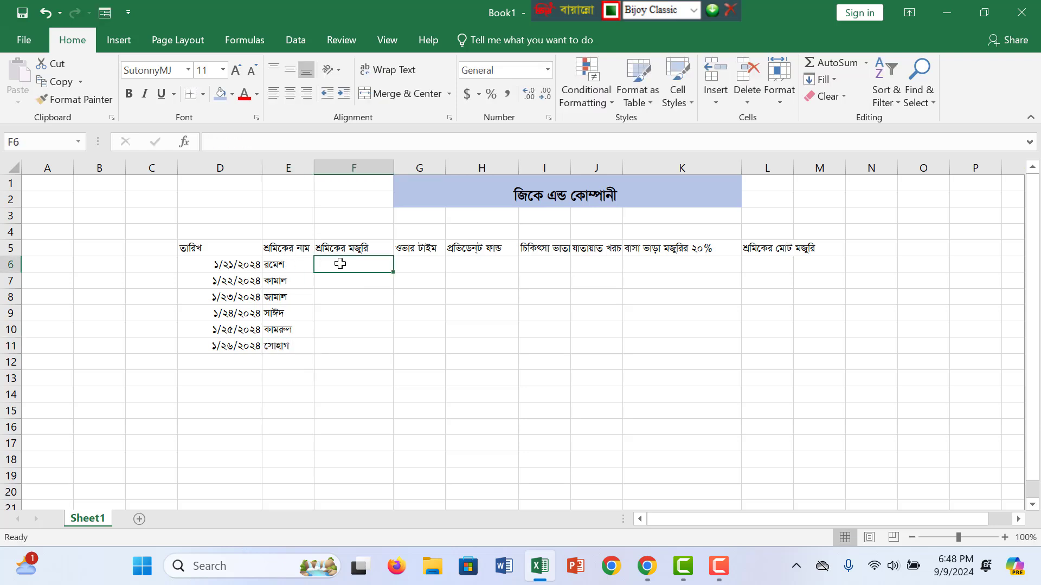
Step: Widen columns F and G slightly and enter 5 in G6 as the first overtime value
{"action": "left_click_drag", "start_coordinate": [395, 164], "coordinate": [462, 170]}
{"action": "left_click", "coordinate": [438, 263]}
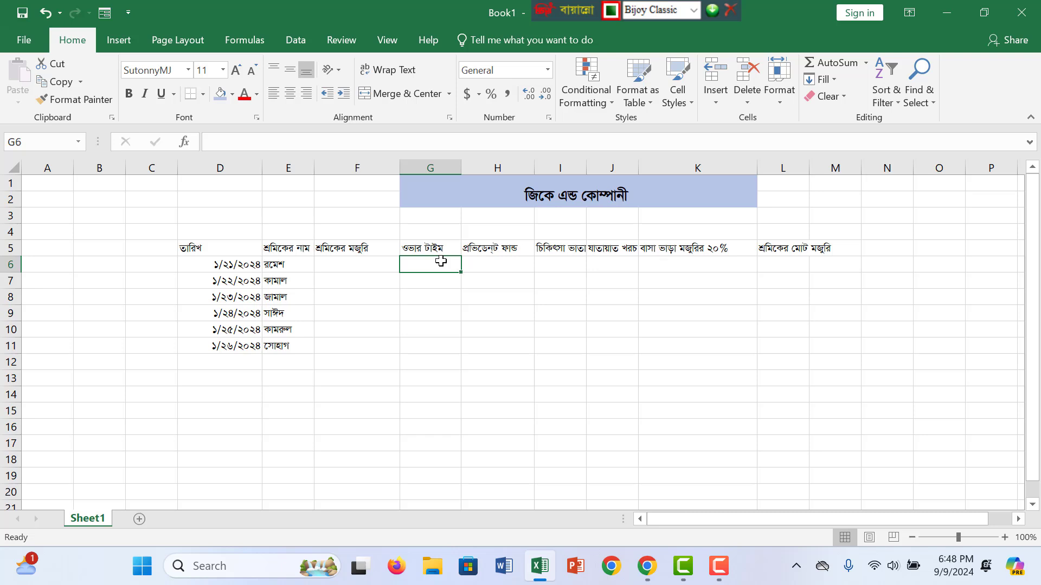
{"action": "type", "text": "5"}
{"action": "key", "text": "ctrl+Return"}
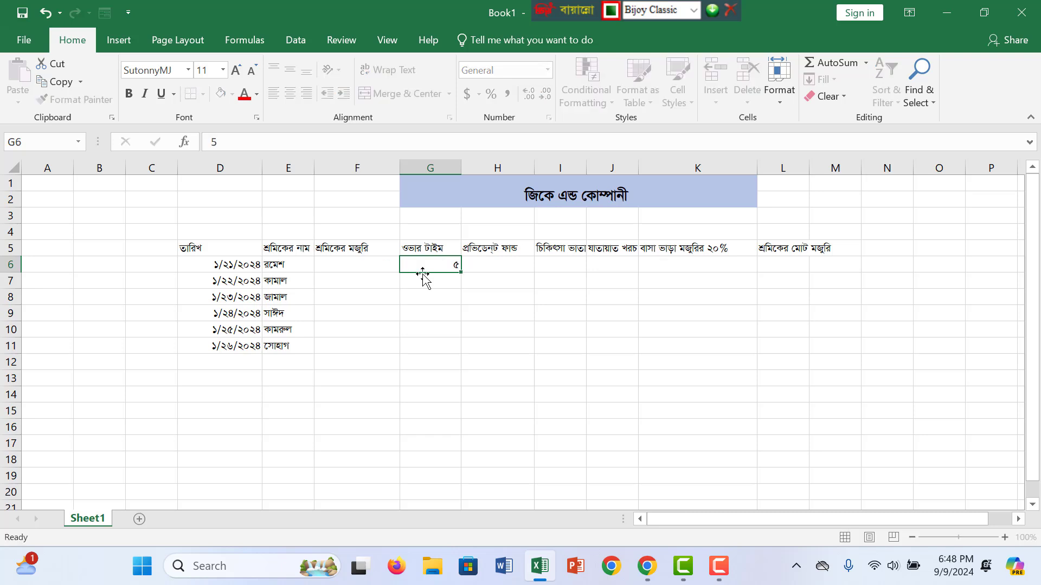
Step: Enter the remaining overtime values 6, 4, 5, 6 and 2 in cells G7 to G11
{"action": "left_click", "coordinate": [455, 278]}
{"action": "type", "text": "6"}
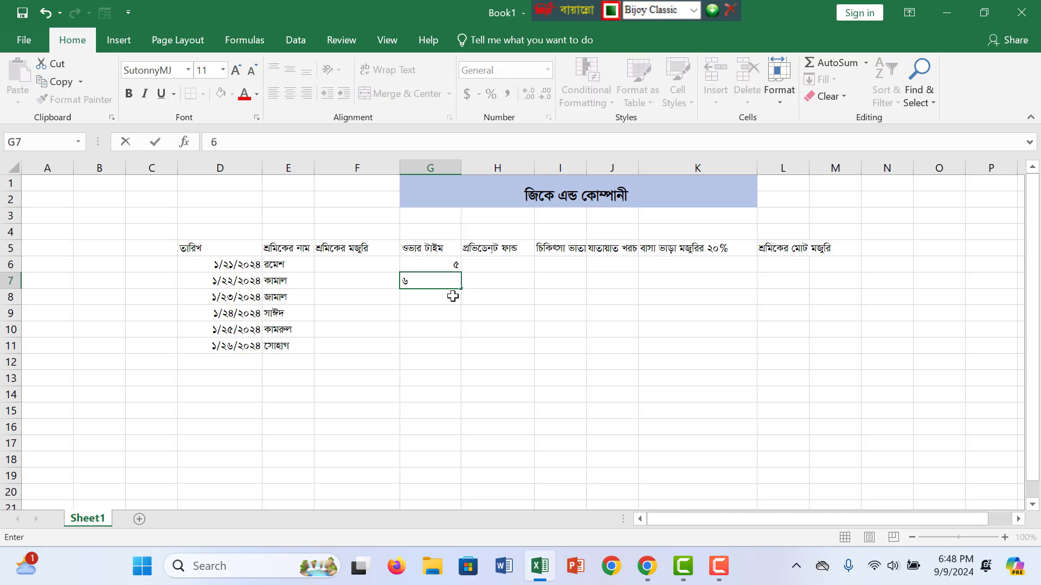
{"action": "left_click", "coordinate": [453, 296]}
{"action": "type", "text": "4"}
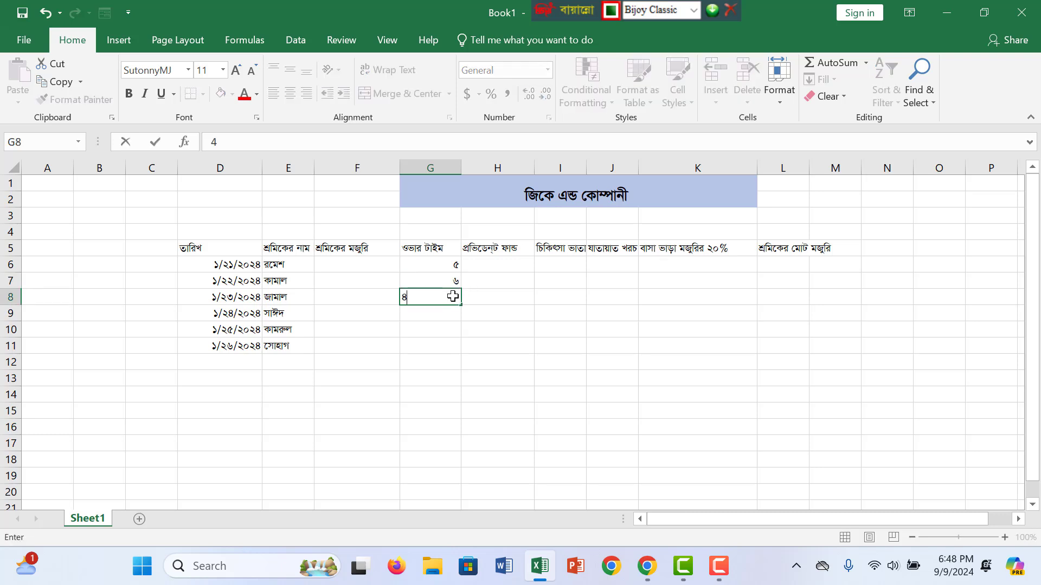
{"action": "left_click", "coordinate": [425, 313]}
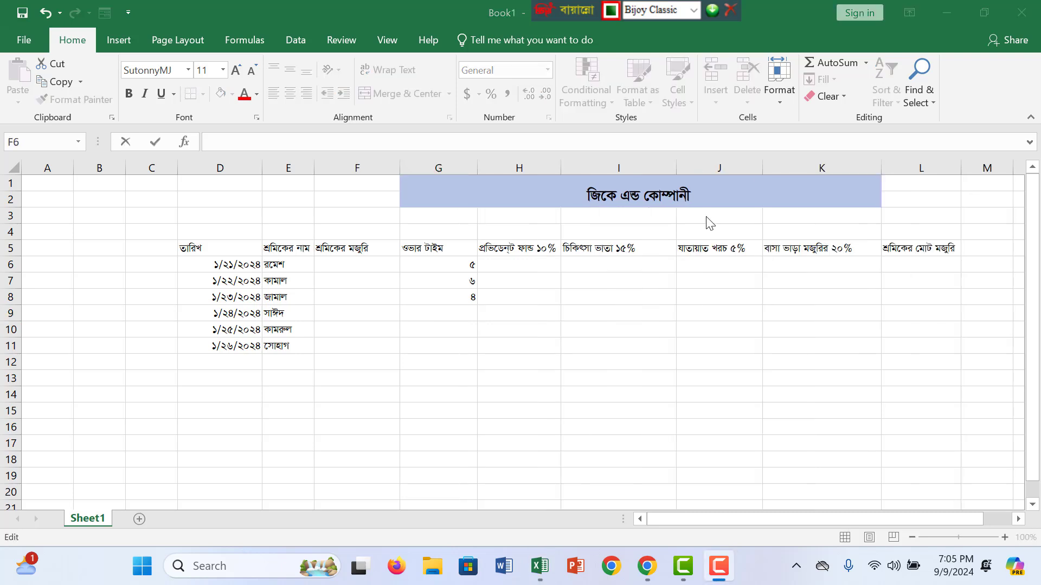
{"action": "left_click", "coordinate": [469, 310]}
{"action": "left_click", "coordinate": [469, 312]}
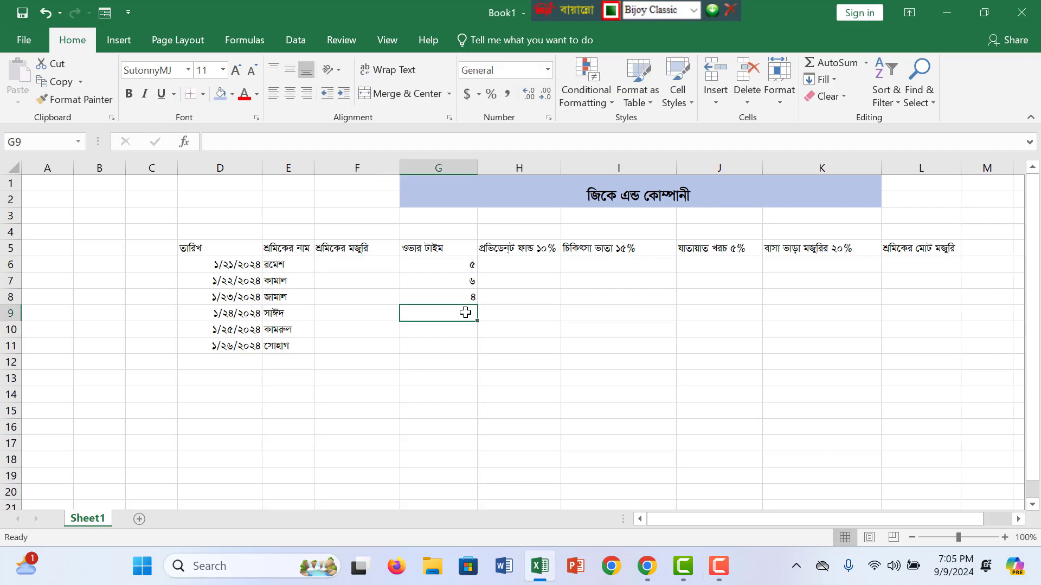
{"action": "type", "text": "5"}
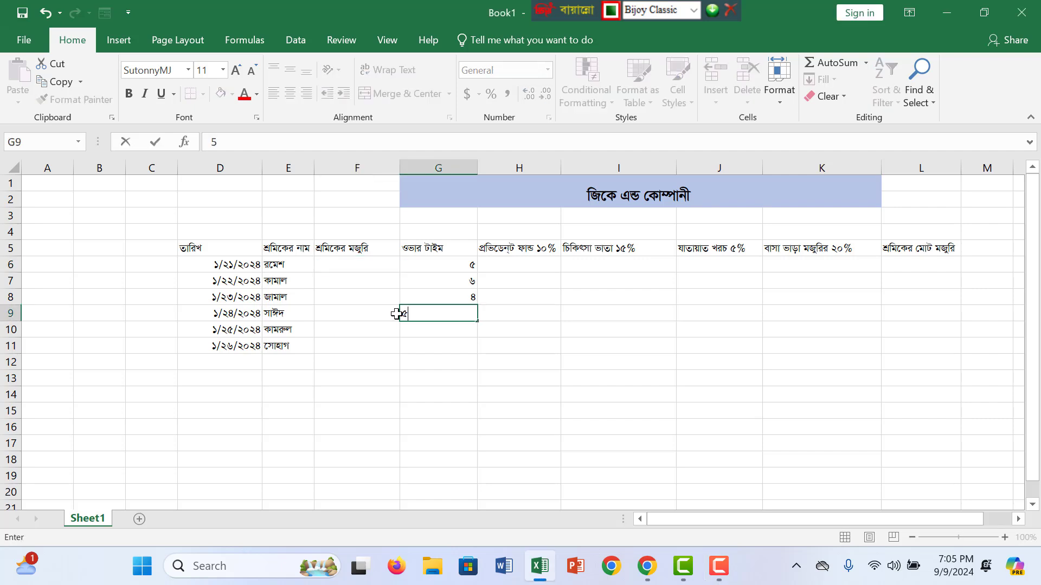
{"action": "left_click", "coordinate": [449, 331]}
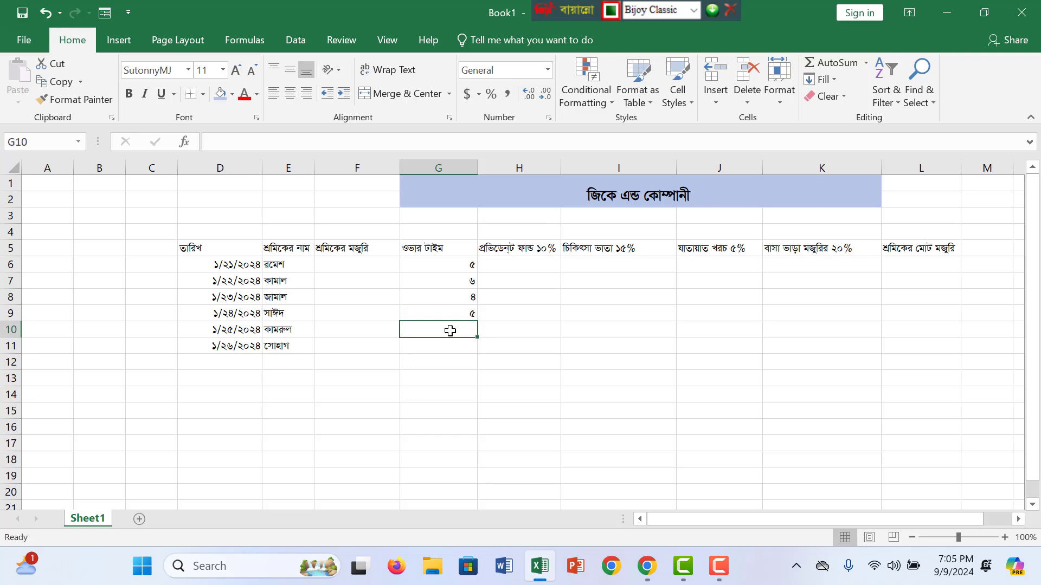
{"action": "type", "text": "6"}
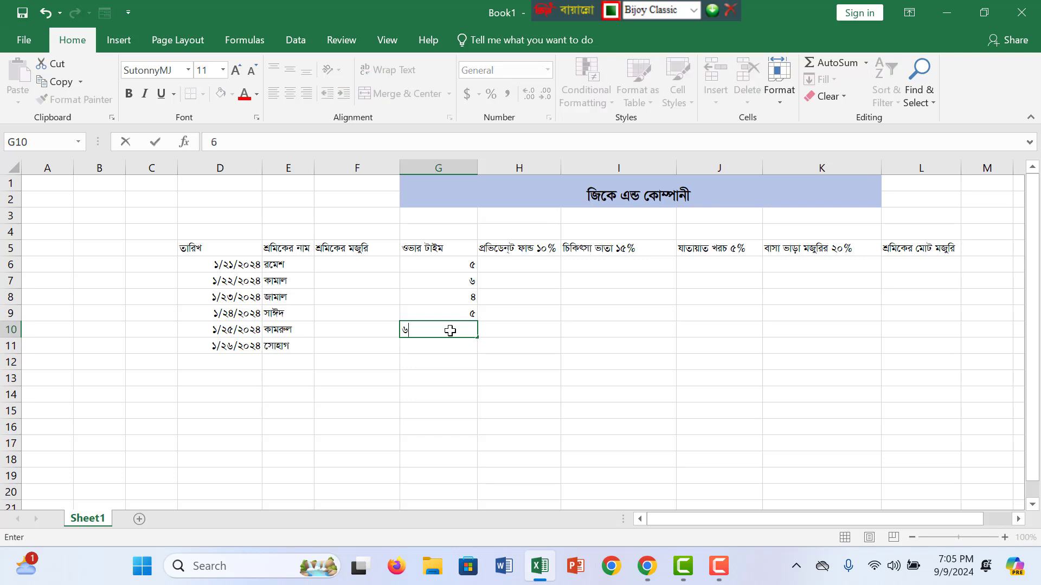
{"action": "left_click", "coordinate": [439, 348]}
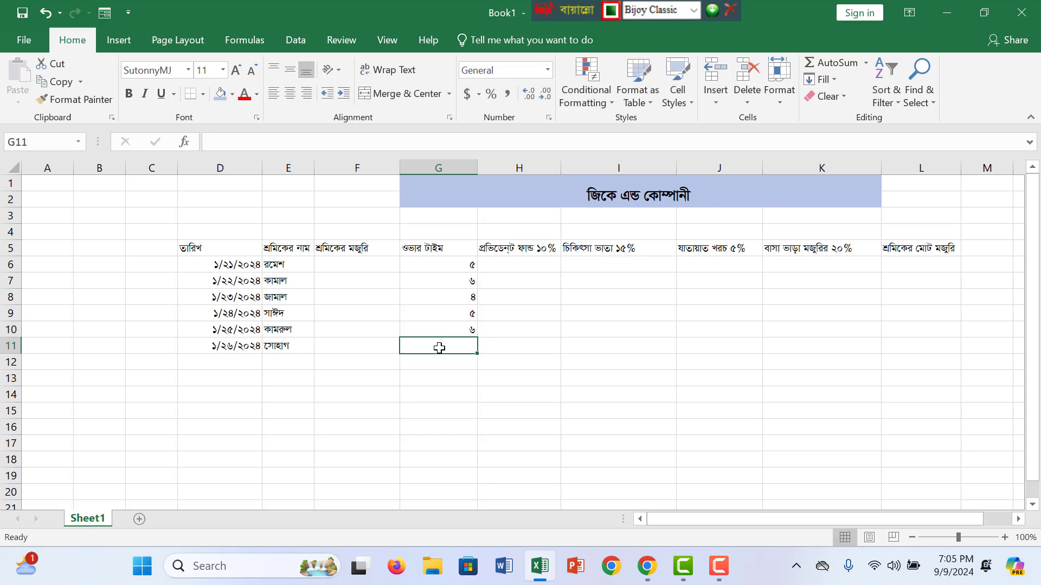
{"action": "type", "text": "2"}
Step: Enter a worker wage of 850 in F6 and fill it down to F11
{"action": "left_click", "coordinate": [351, 264]}
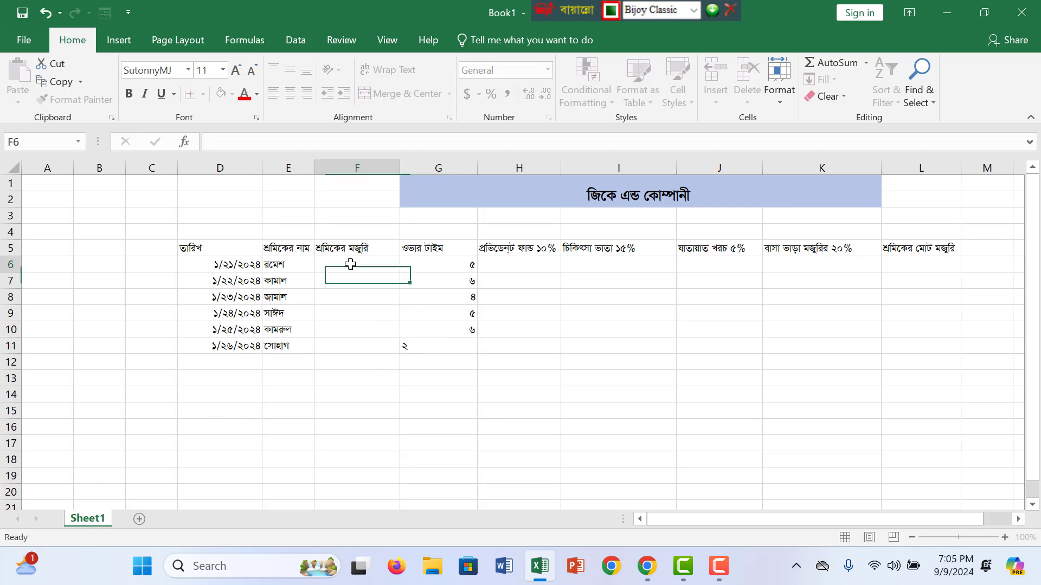
{"action": "type", "text": "850"}
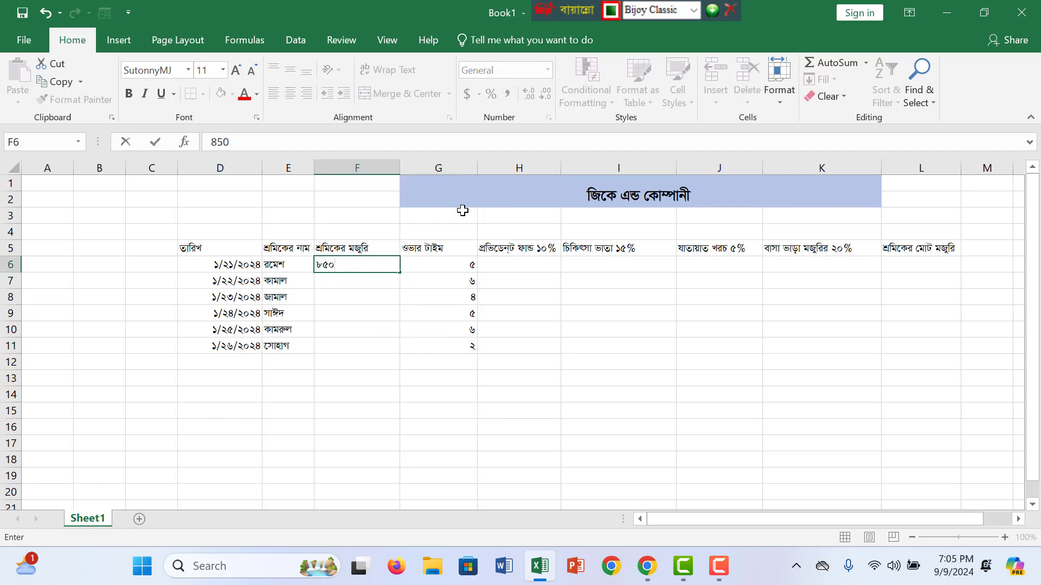
{"action": "left_click", "coordinate": [365, 280]}
{"action": "left_click", "coordinate": [383, 262]}
{"action": "left_click_drag", "start_coordinate": [382, 261], "coordinate": [405, 353]}
{"action": "left_click", "coordinate": [394, 265]}
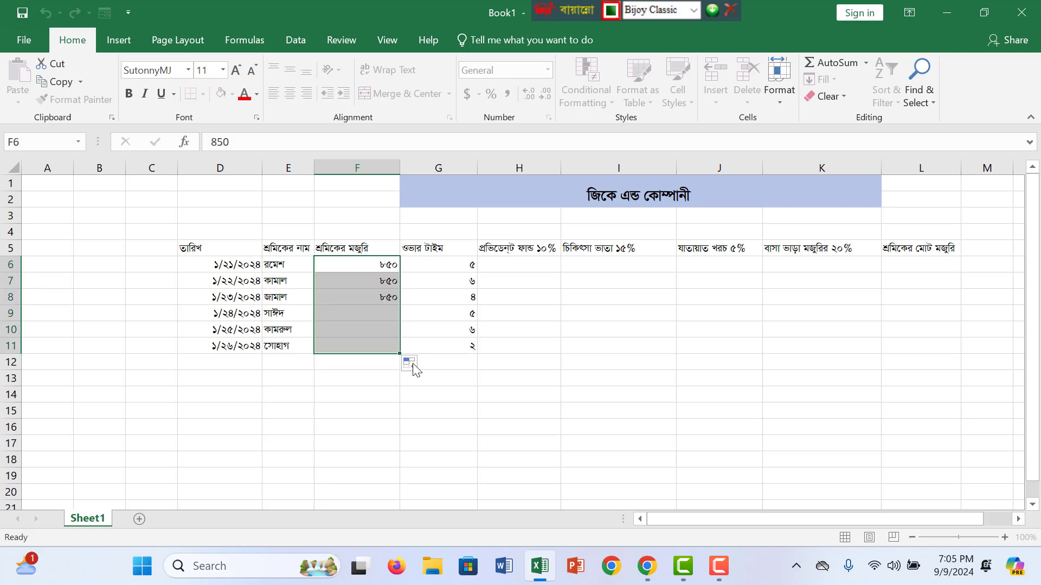
Step: Calculate the 10% provident fund in H6 with =F6*10/100 and fill the formula down to H11
{"action": "left_click", "coordinate": [540, 263]}
{"action": "type", "text": "="}
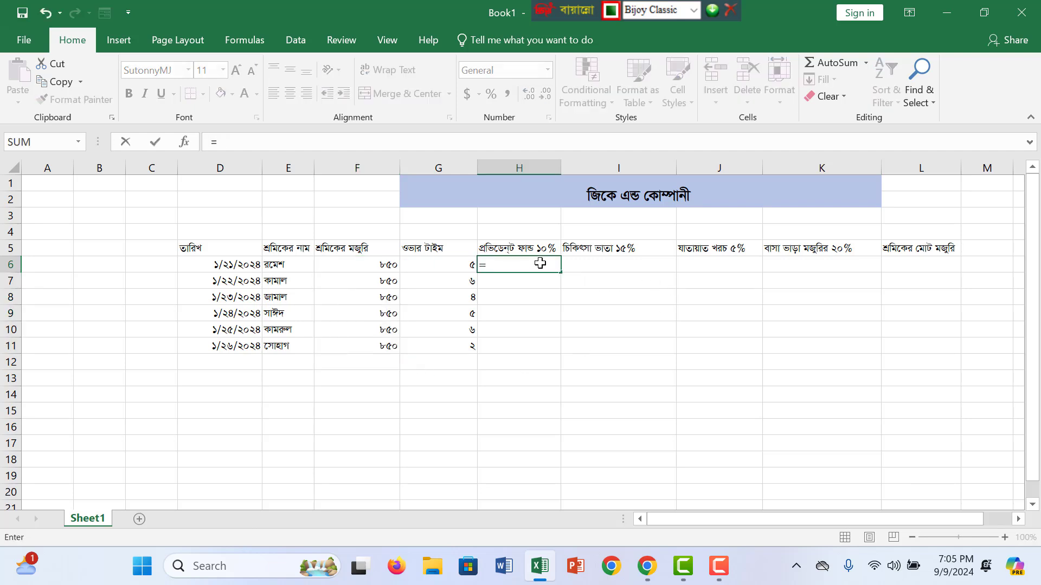
{"action": "left_click", "coordinate": [388, 265]}
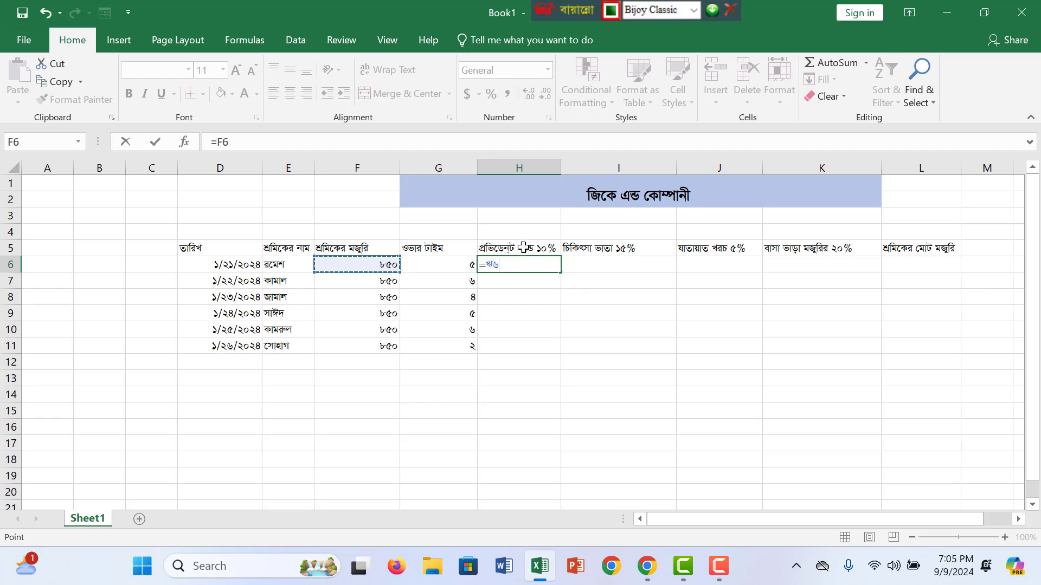
{"action": "type", "text": "*10"}
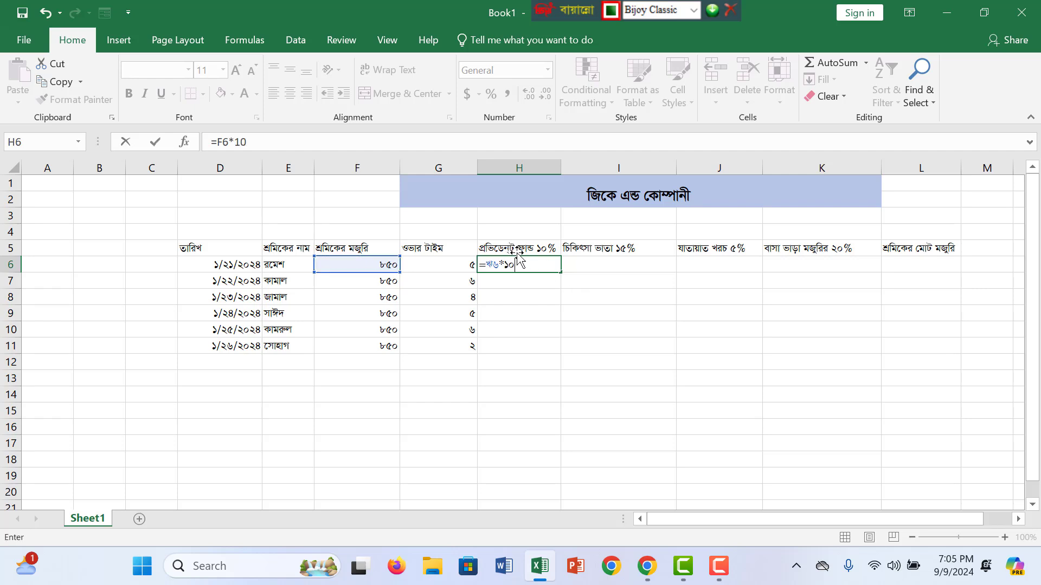
{"action": "type", "text": "/100"}
{"action": "key", "text": "F2"}
{"action": "left_click_drag", "start_coordinate": [563, 272], "coordinate": [564, 350]}
Step: Calculate the 15% medical allowance in I6 with =F6*15/100 and fill the formula down to I11
{"action": "left_click", "coordinate": [622, 265]}
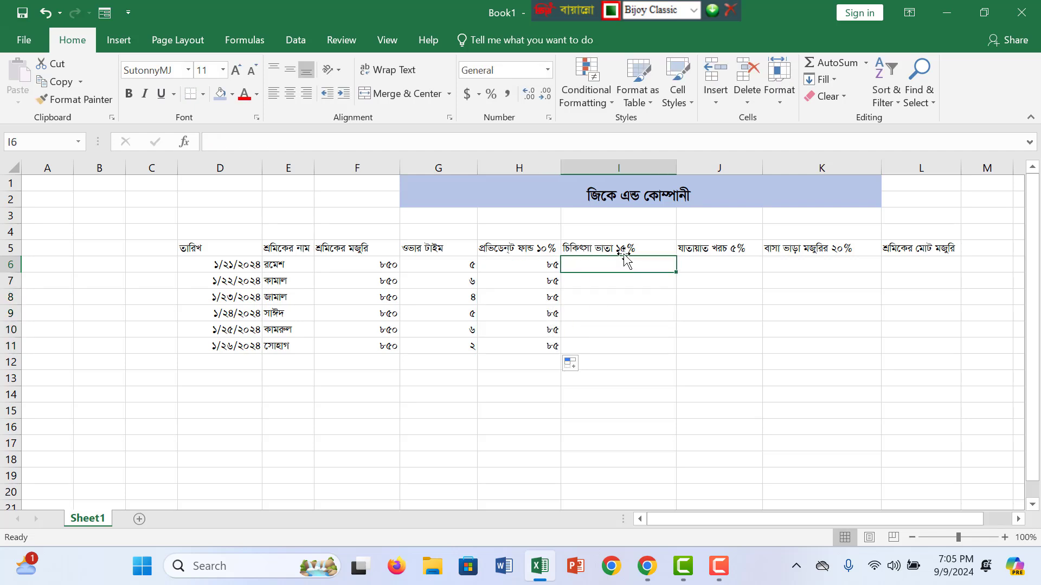
{"action": "type", "text": "="}
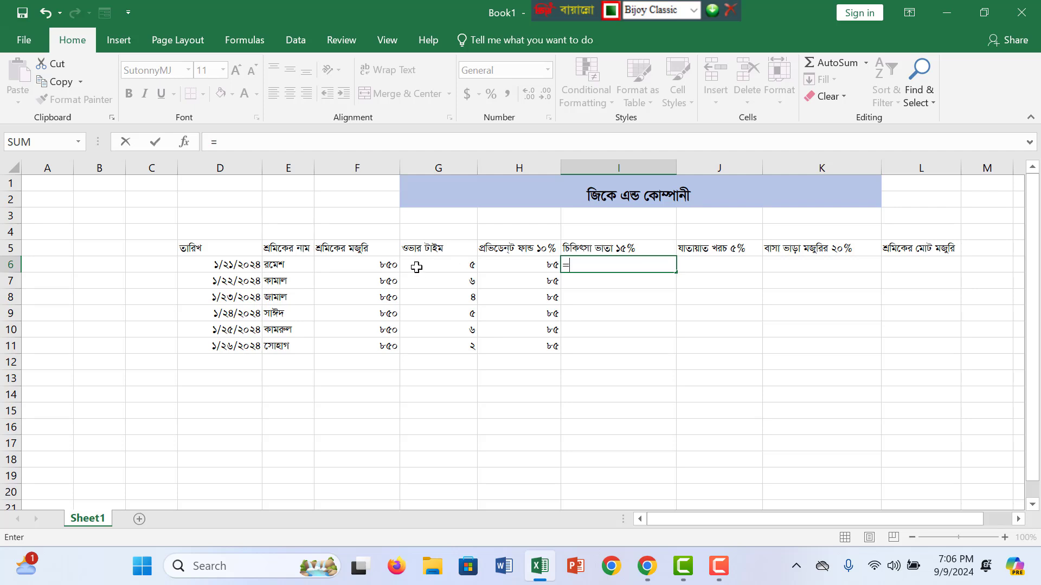
{"action": "left_click", "coordinate": [366, 265]}
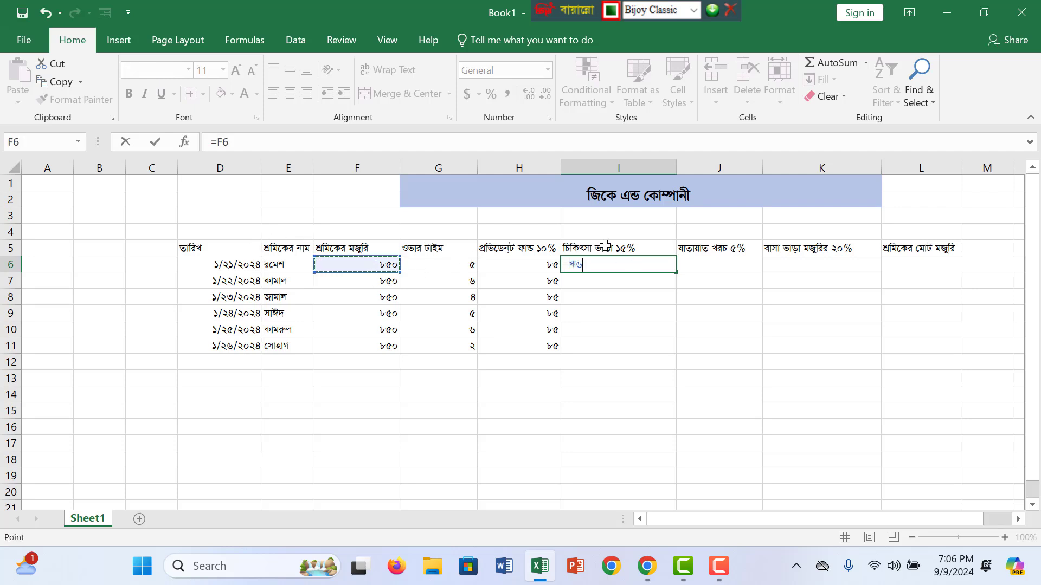
{"action": "type", "text": "*15/1"}
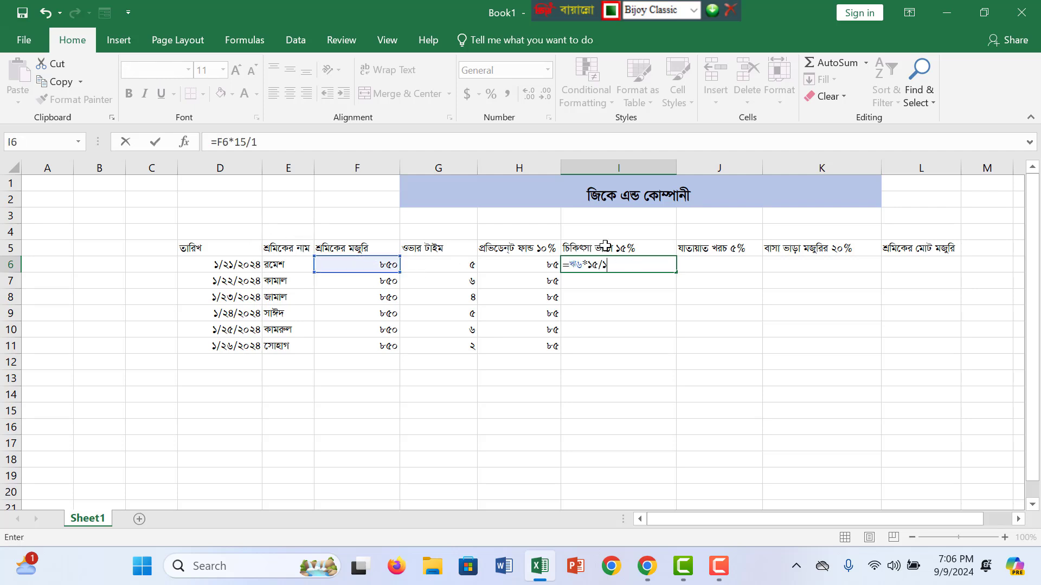
{"action": "type", "text": "00"}
{"action": "key", "text": "Return"}
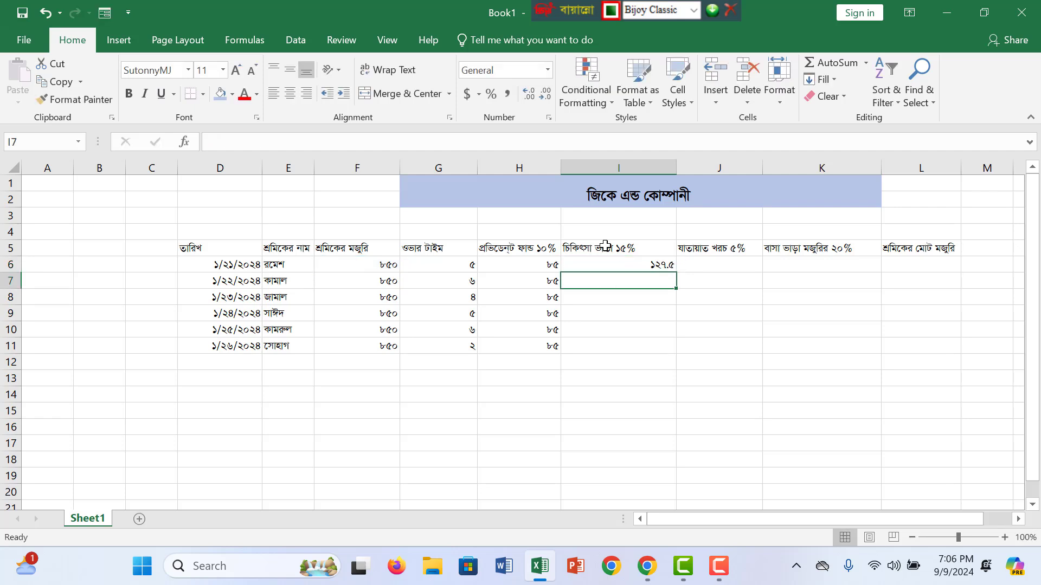
{"action": "left_click", "coordinate": [617, 268]}
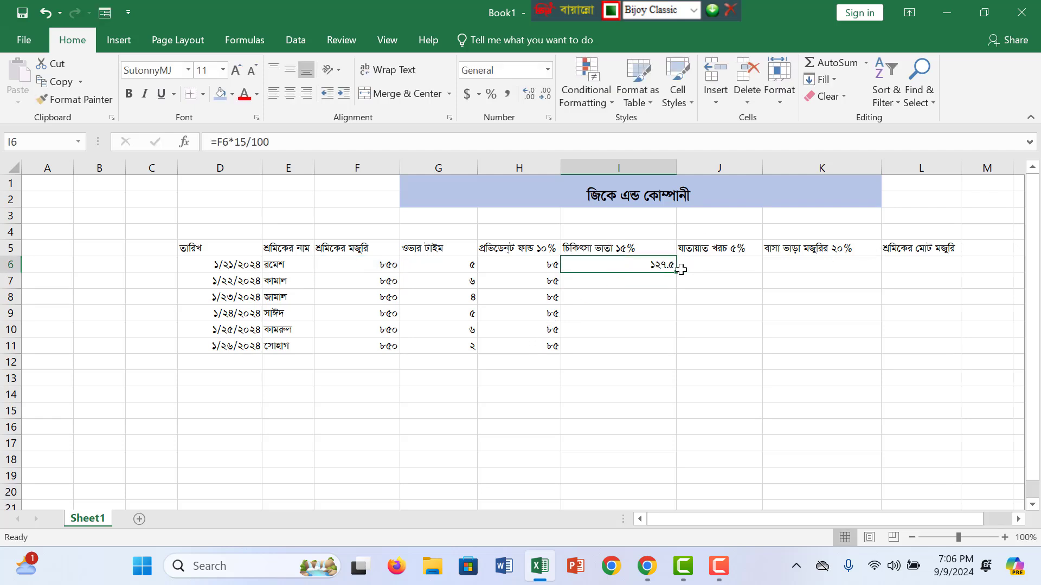
{"action": "left_click_drag", "start_coordinate": [676, 272], "coordinate": [656, 347]}
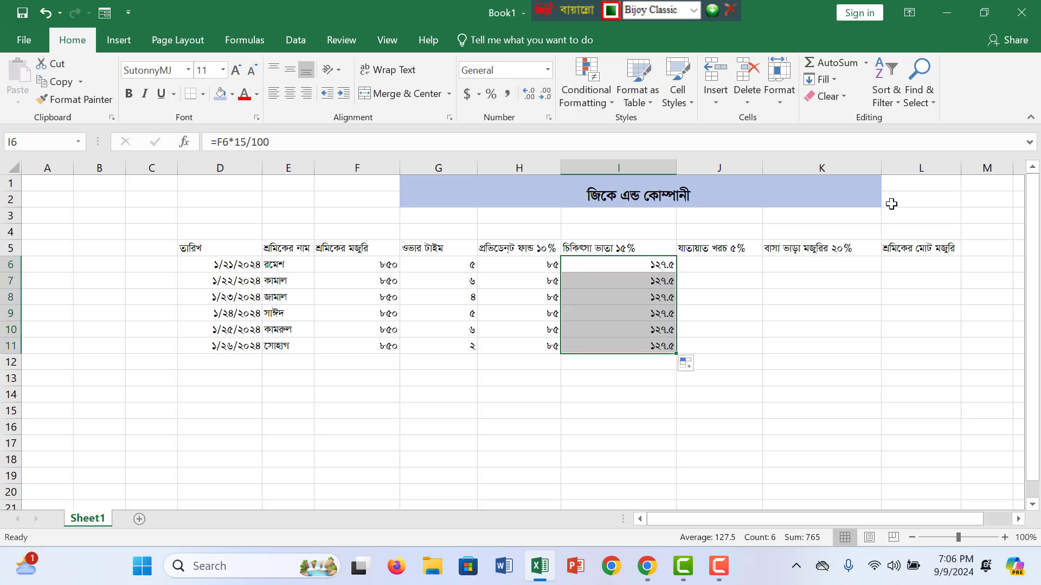
Step: Calculate the 5% transport cost in J6 with =F6*5/100 and fill the formula down to J11
{"action": "left_click", "coordinate": [739, 261]}
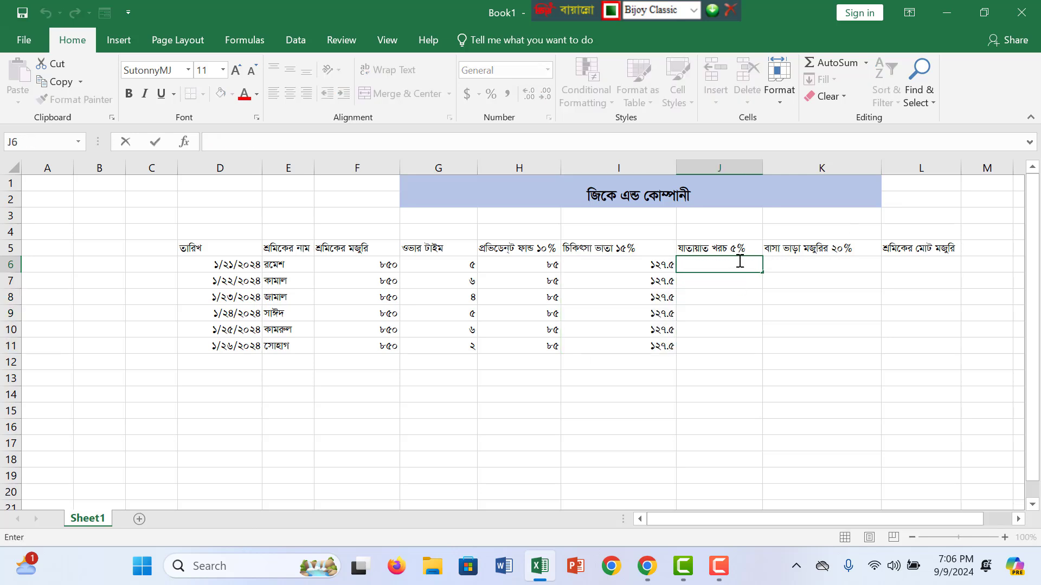
{"action": "type", "text": "="}
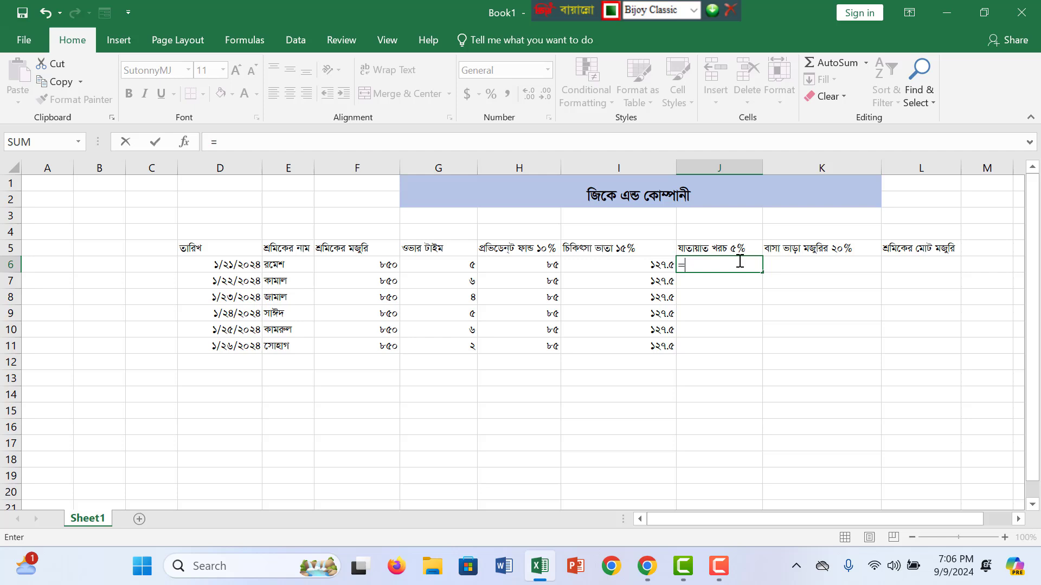
{"action": "left_click", "coordinate": [379, 266]}
{"action": "type", "text": "*5"}
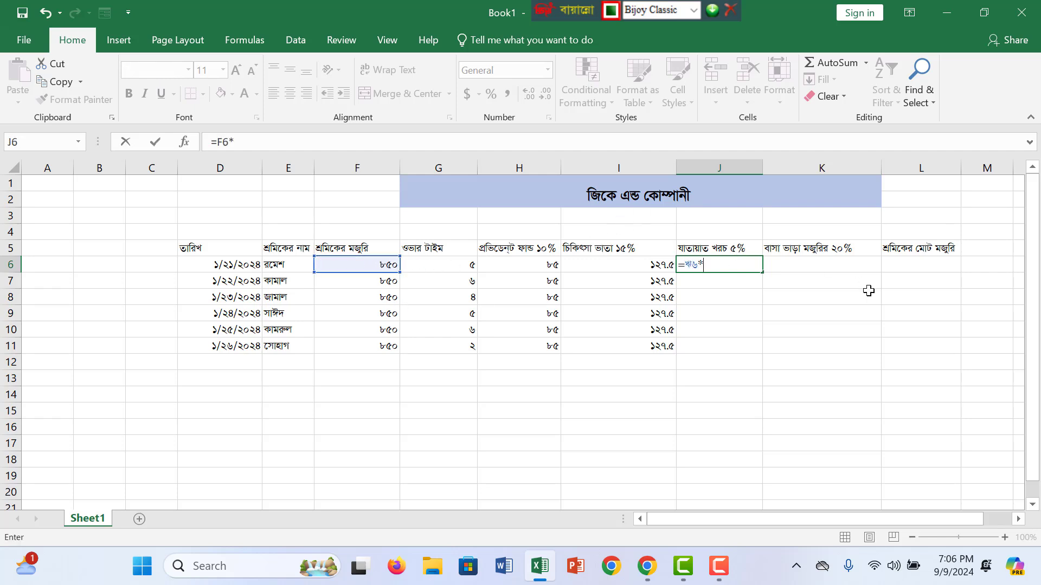
{"action": "type", "text": "/100"}
{"action": "key", "text": "Return"}
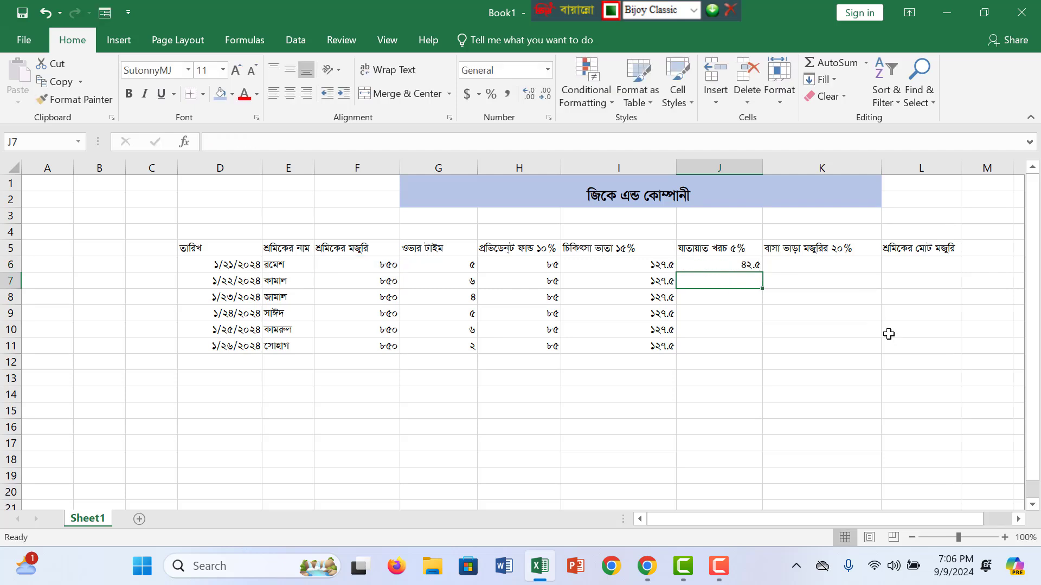
{"action": "left_click", "coordinate": [706, 264]}
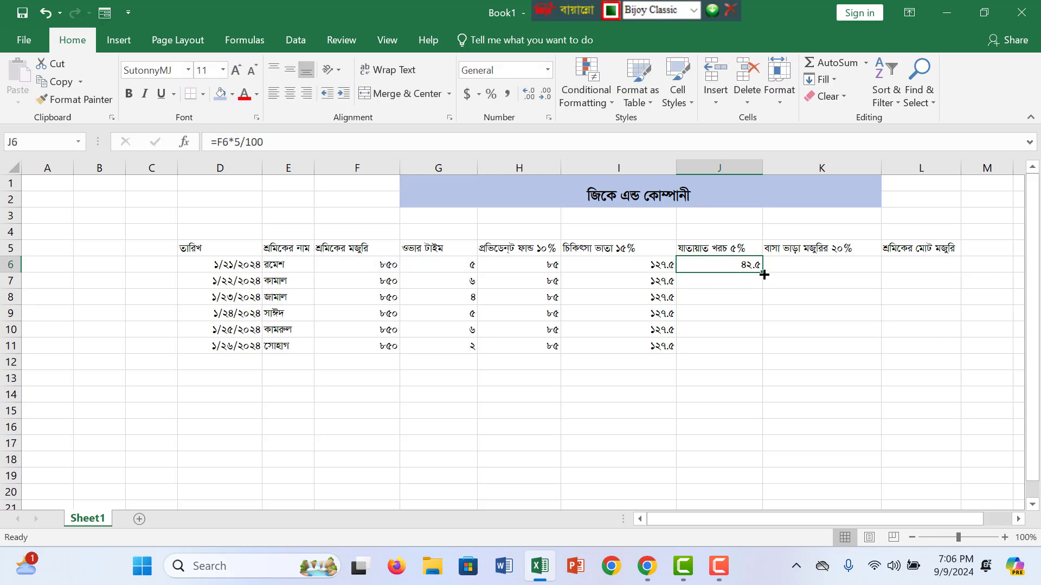
{"action": "left_click_drag", "start_coordinate": [764, 275], "coordinate": [758, 353]}
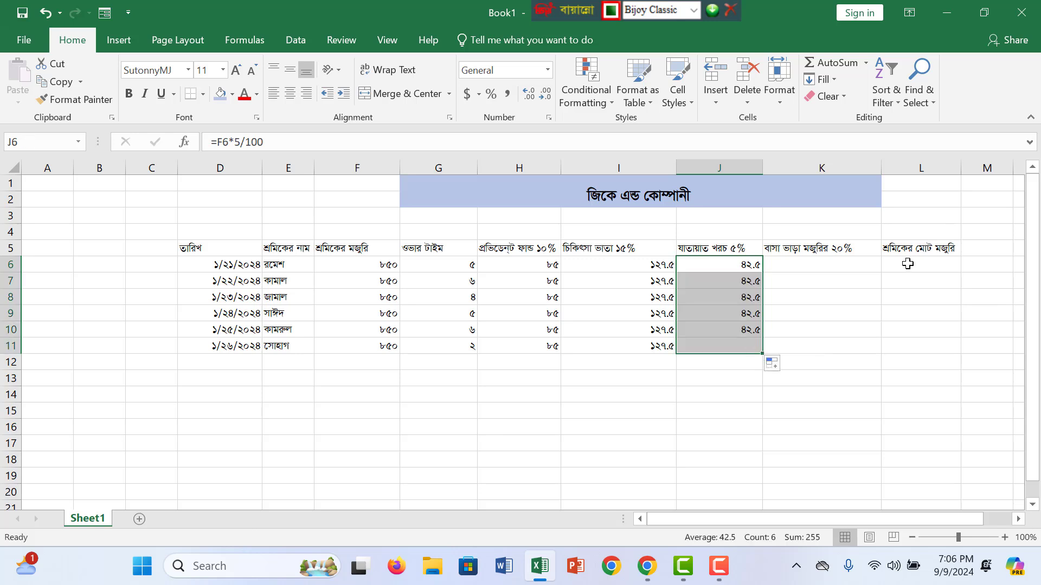
Step: Calculate the 20% house rent in K6 with =F6*20/100 and fill the formula down to K11
{"action": "left_click", "coordinate": [815, 264]}
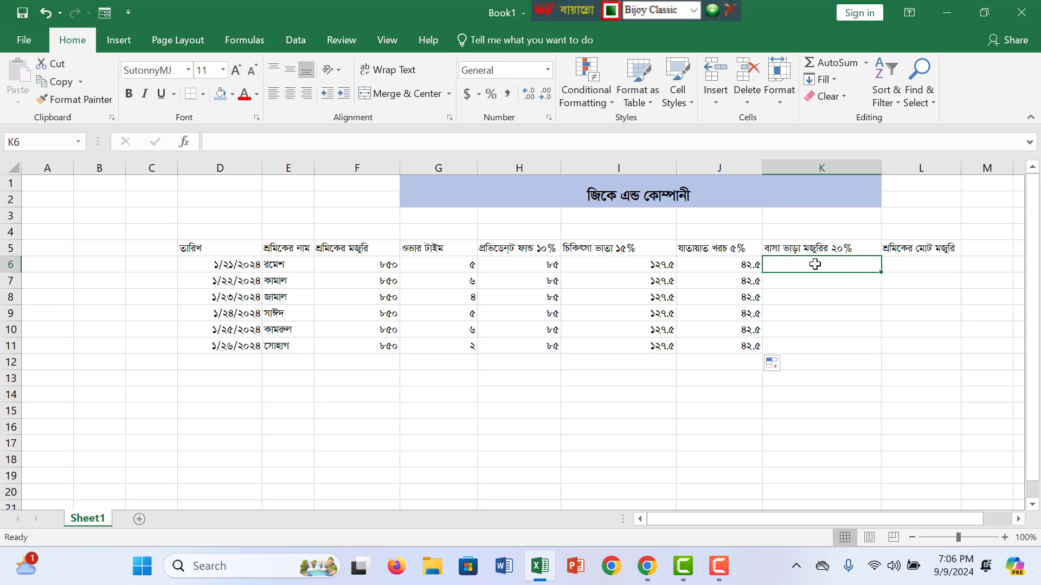
{"action": "type", "text": "="}
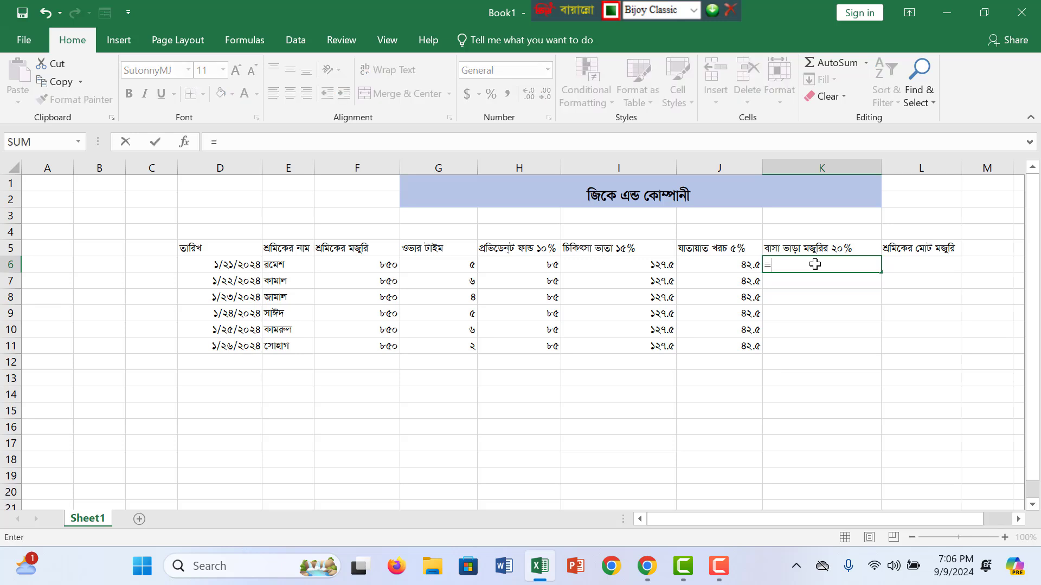
{"action": "left_click", "coordinate": [383, 264]}
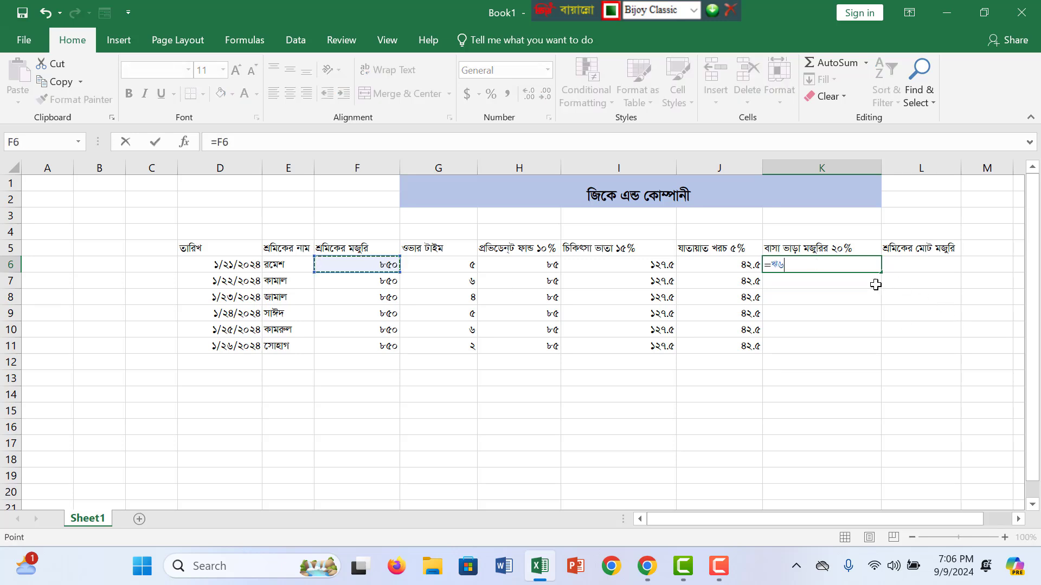
{"action": "type", "text": "*"}
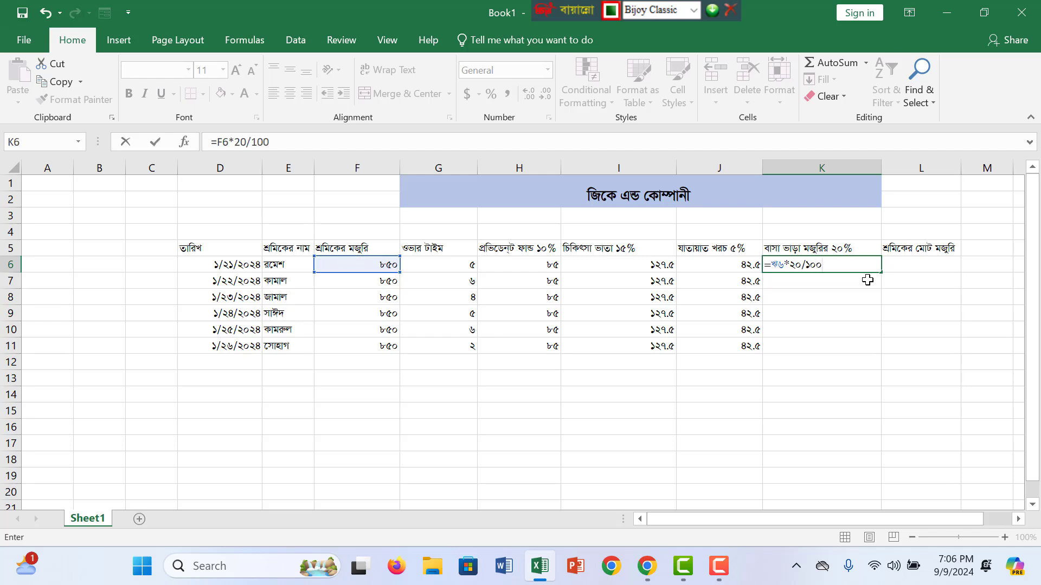
{"action": "type", "text": "20/100"}
{"action": "key", "text": "Return"}
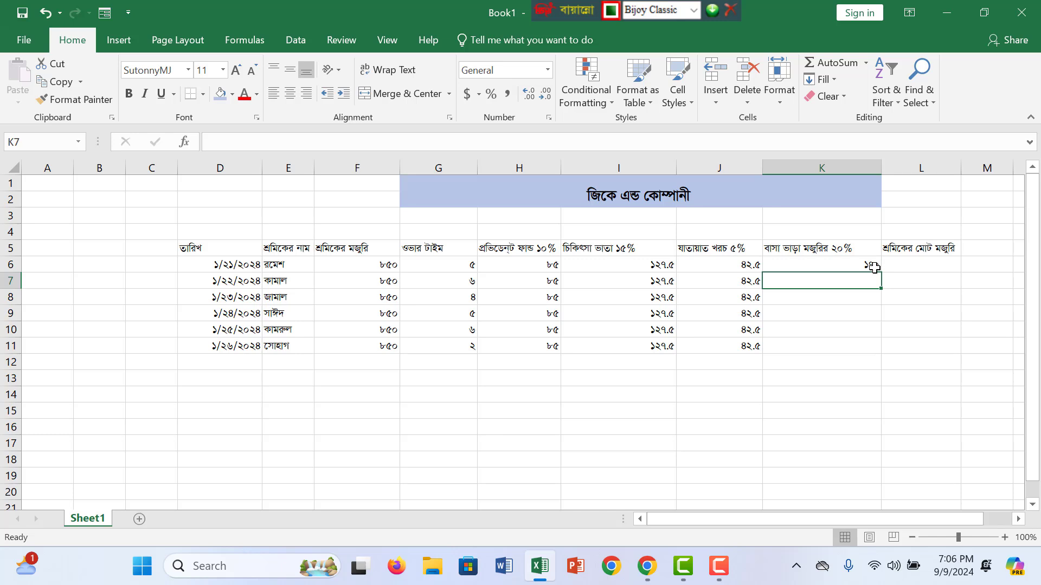
{"action": "left_click", "coordinate": [870, 264]}
{"action": "left_click_drag", "start_coordinate": [881, 272], "coordinate": [882, 349]}
Step: Try to start a SUM formula for the first worker's total wage in L6 and clear the entry
{"action": "left_click", "coordinate": [915, 265]}
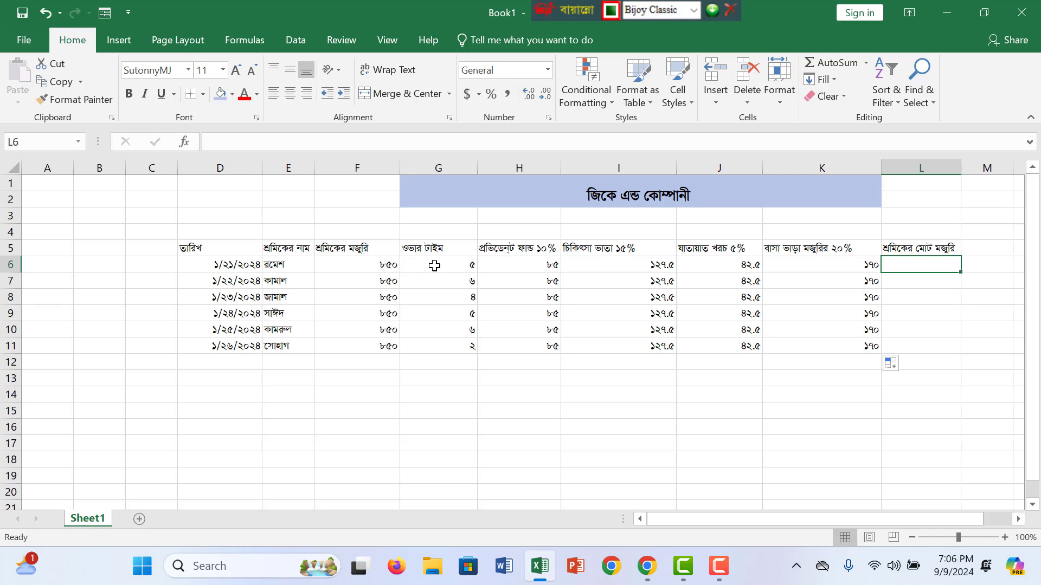
{"action": "double_click", "coordinate": [908, 266]}
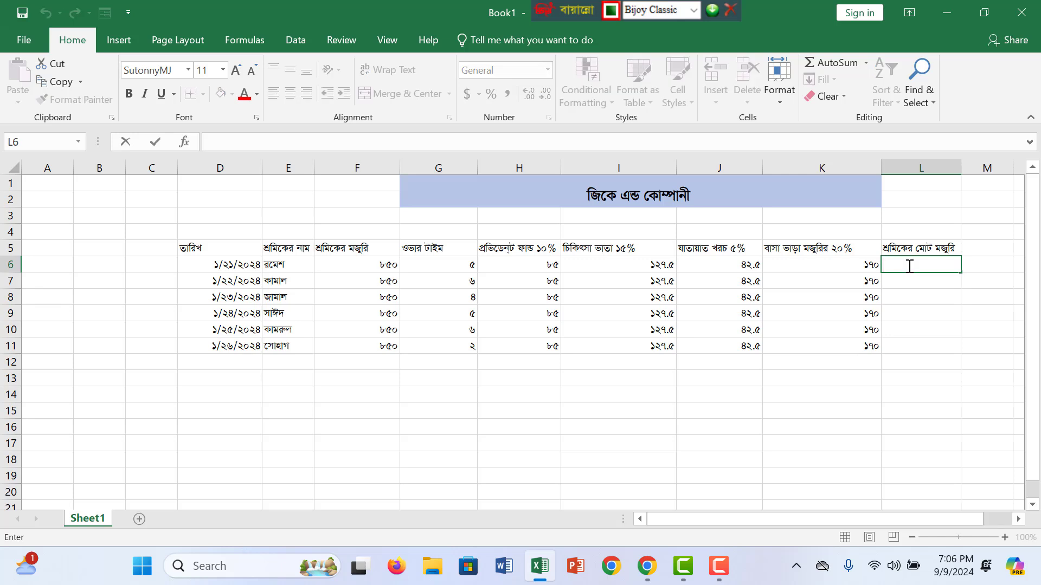
{"action": "type", "text": "="}
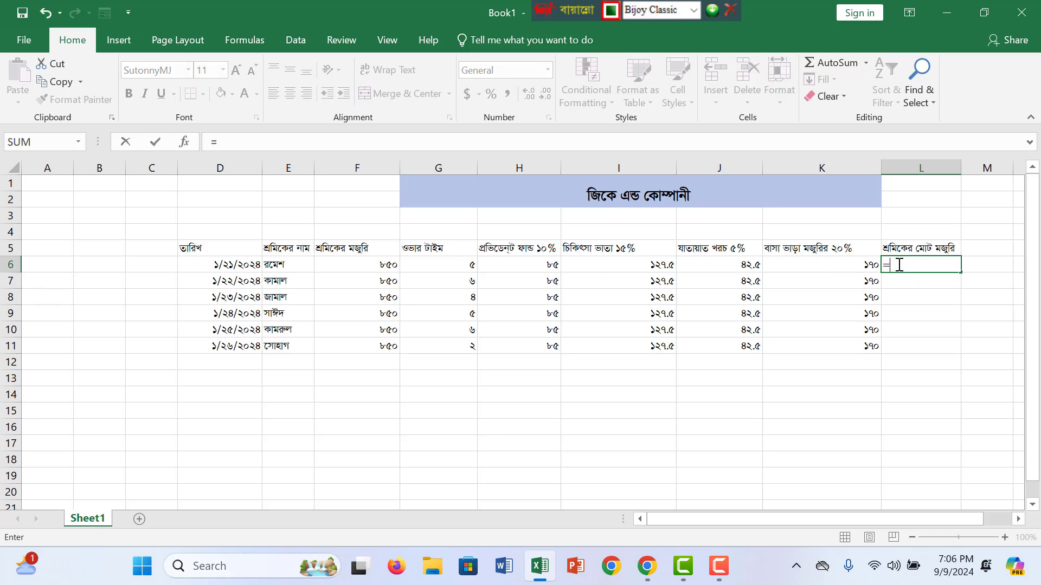
{"action": "type", "text": "yR"}
{"action": "key", "text": "BackSpace"}
{"action": "key", "text": "BackSpace"}
{"action": "key", "text": "BackSpace"}
{"action": "key", "text": "ctrl+alt+v"}
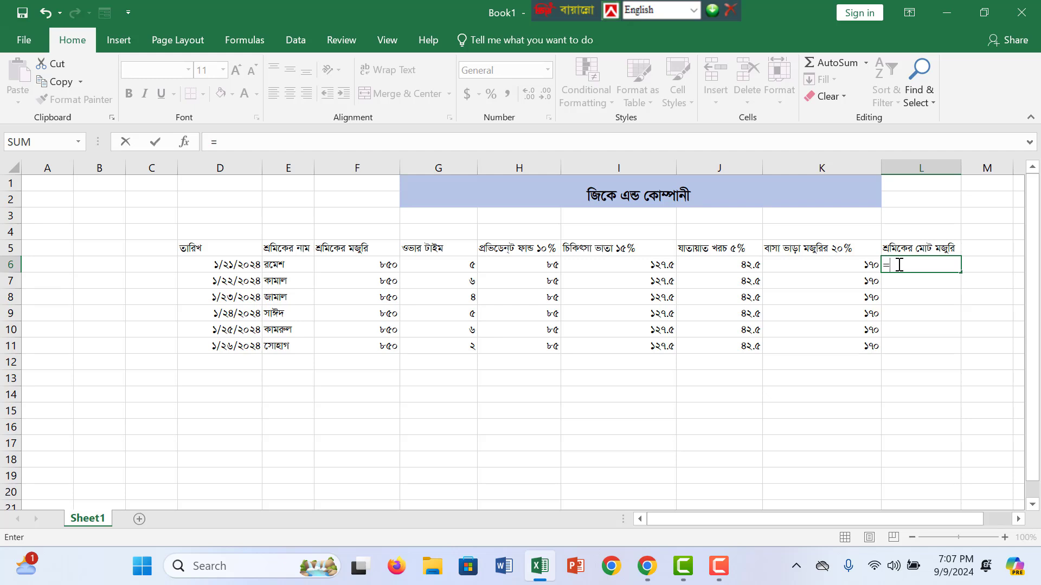
{"action": "type", "text": "sum"}
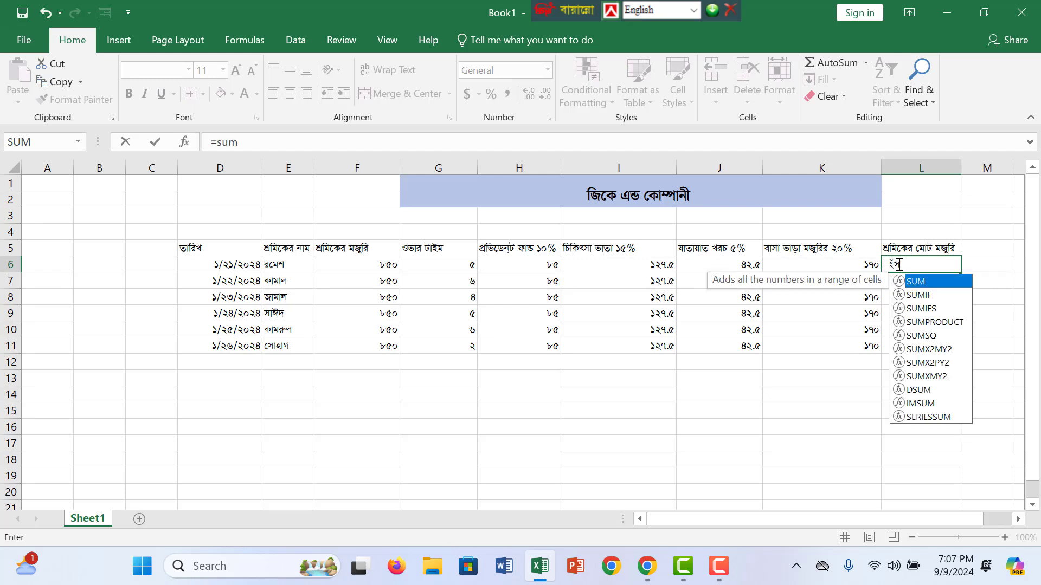
{"action": "key", "text": "BackSpace"}
{"action": "key", "text": "BackSpace"}
{"action": "key", "text": "BackSpace"}
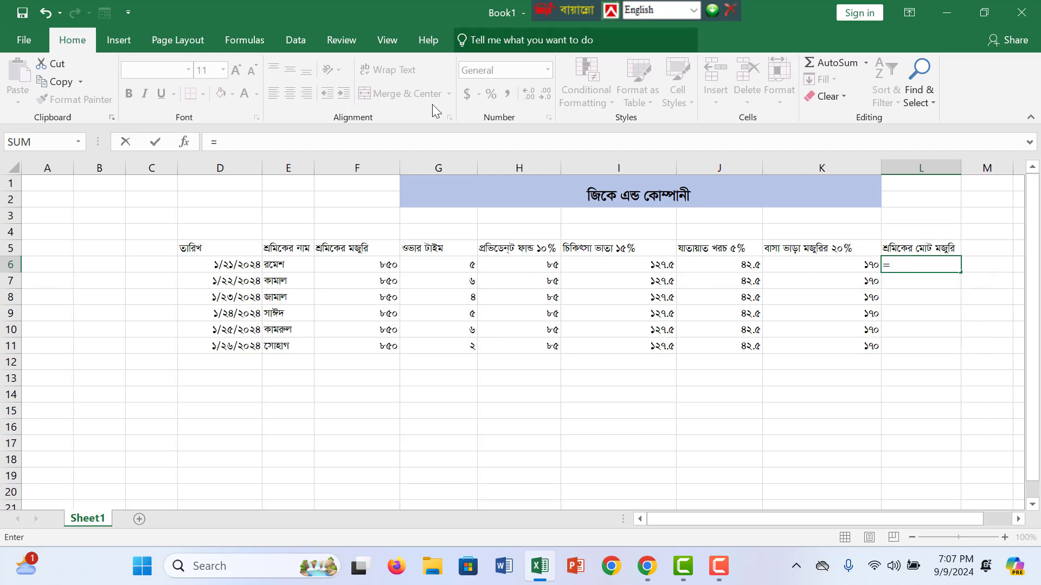
{"action": "left_click", "coordinate": [844, 496]}
{"action": "left_click", "coordinate": [920, 272]}
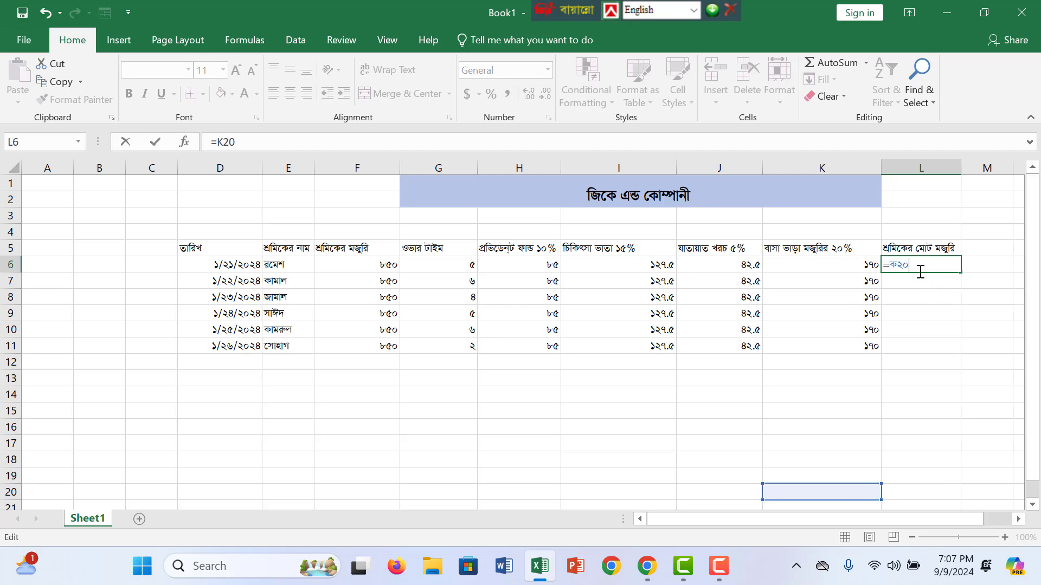
{"action": "key", "text": "BackSpace"}
{"action": "key", "text": "BackSpace"}
{"action": "key", "text": "BackSpace"}
{"action": "key", "text": "BackSpace"}
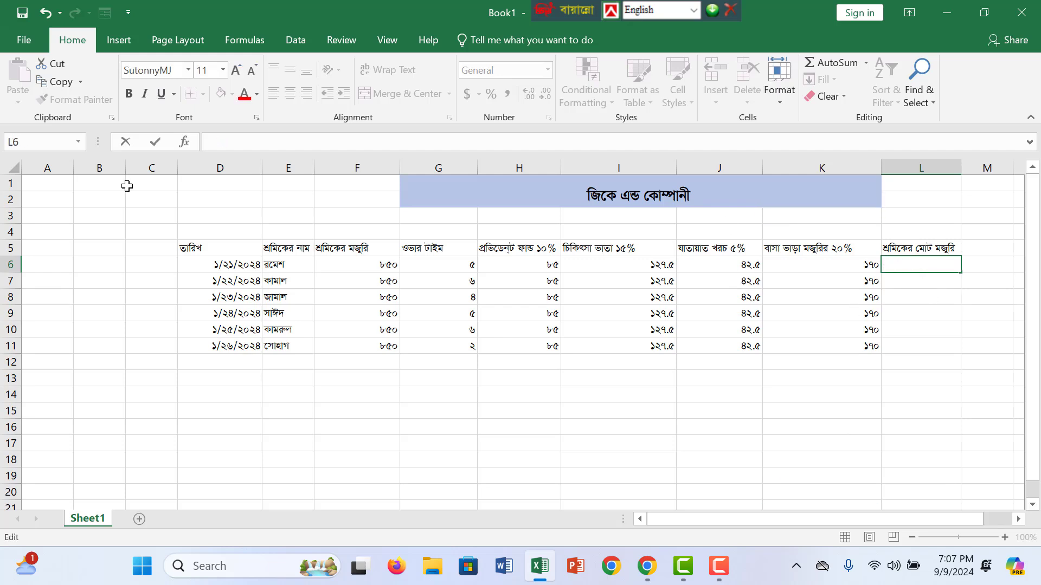
{"action": "left_click", "coordinate": [188, 70]}
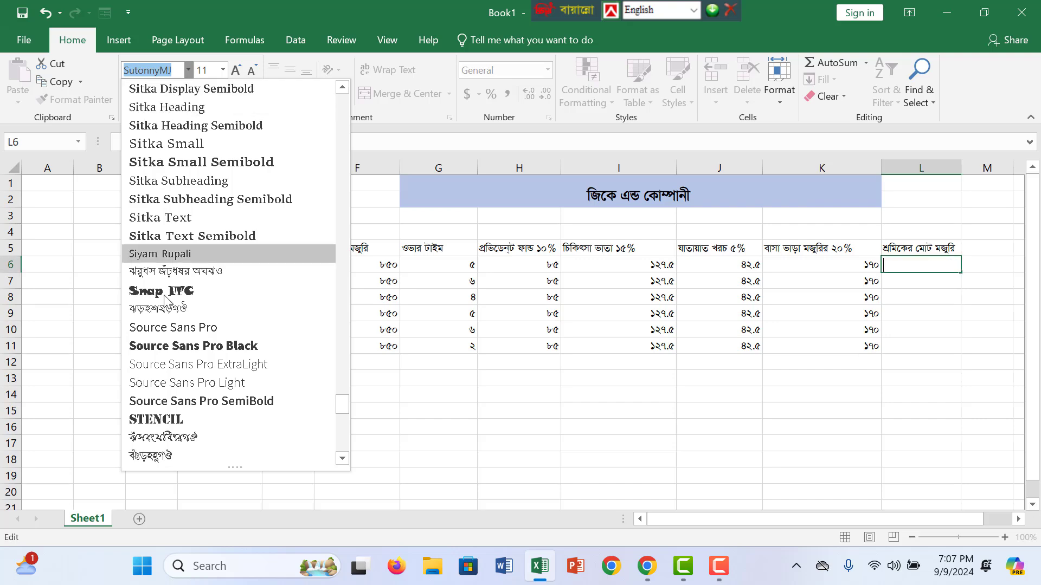
{"action": "scroll", "coordinate": [180, 309], "scroll_direction": "up", "scroll_amount": 15}
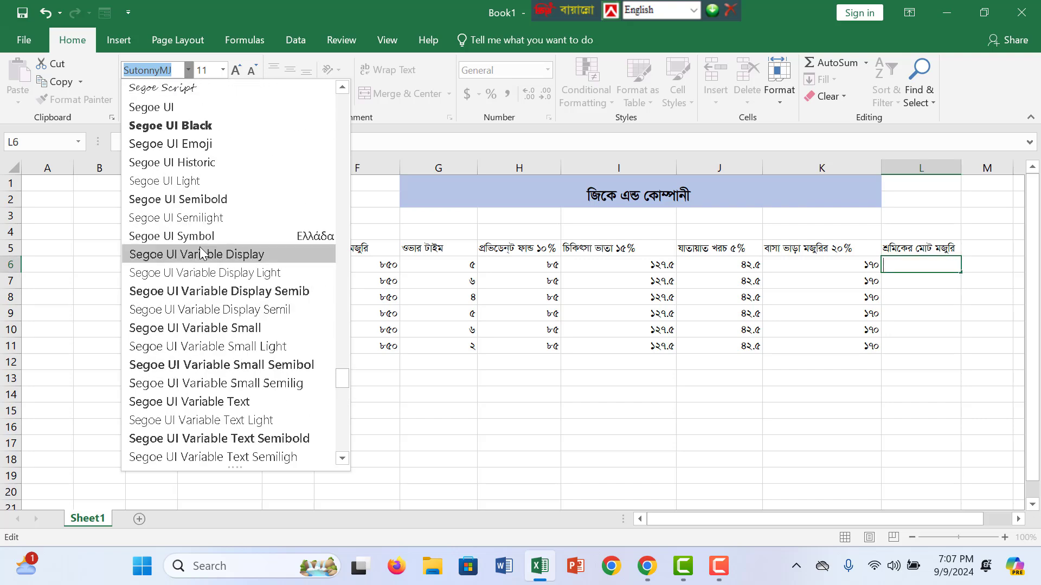
{"action": "scroll", "coordinate": [200, 252], "scroll_direction": "up", "scroll_amount": 4}
{"action": "left_click", "coordinate": [941, 295]}
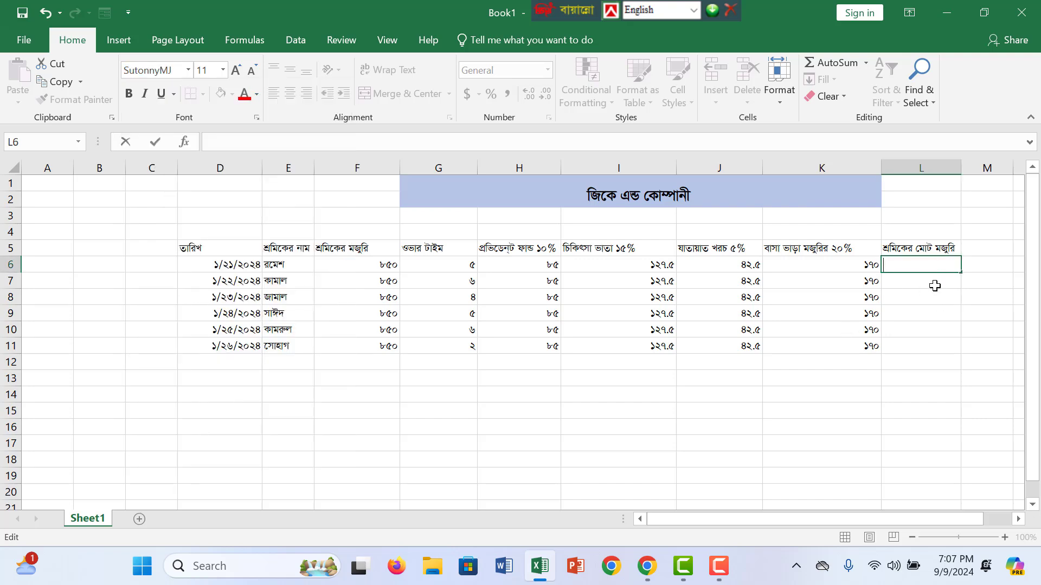
Step: Try to build the total wage formula in L6 as =sum(F6 with L6:L11 selected
{"action": "left_click", "coordinate": [934, 294]}
{"action": "left_click_drag", "start_coordinate": [932, 266], "coordinate": [928, 337]}
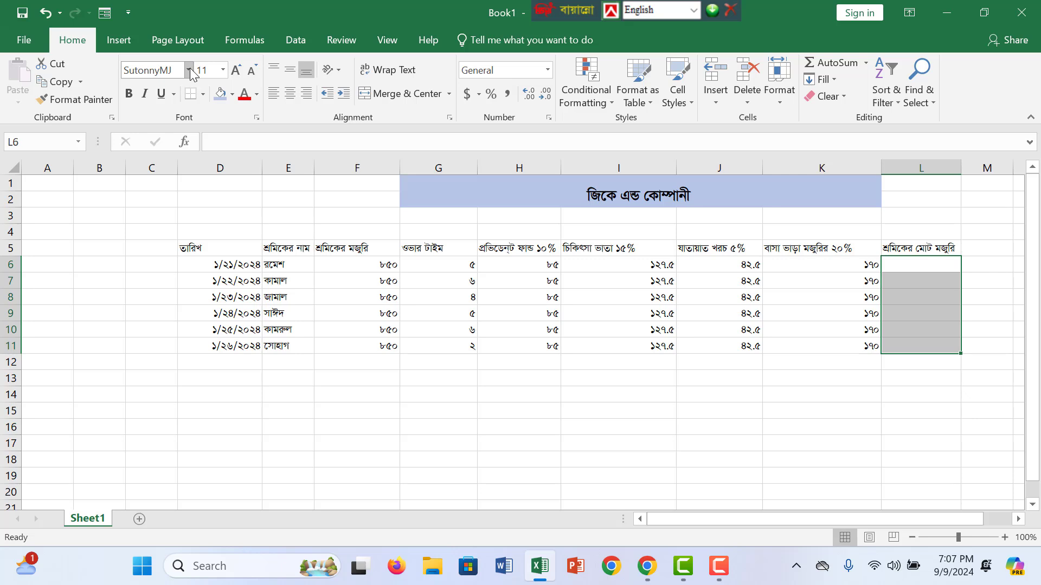
{"action": "key", "text": "ctrl+alt+b"}
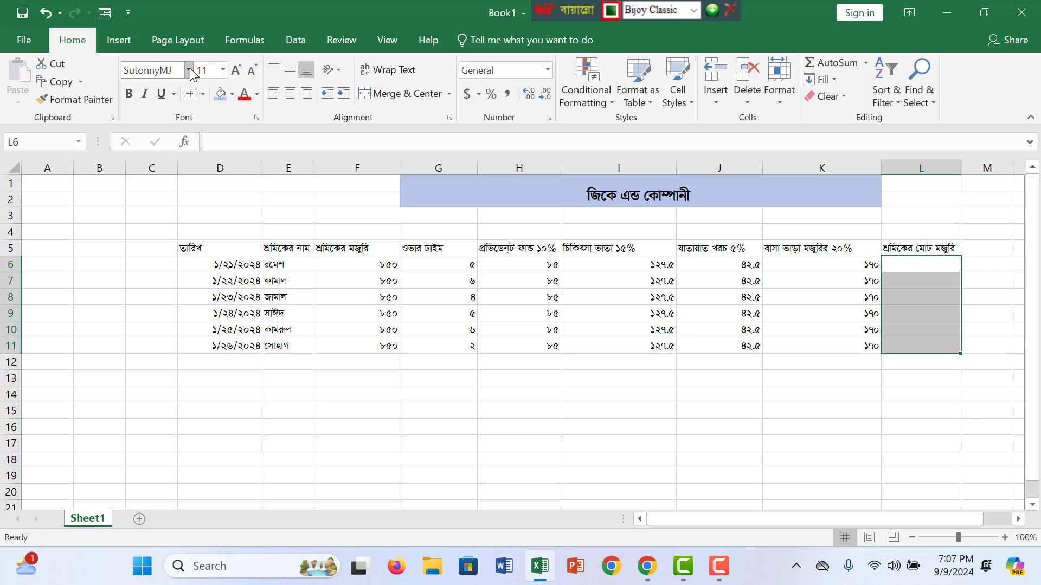
{"action": "type", "text": "=y"}
{"action": "key", "text": "BackSpace"}
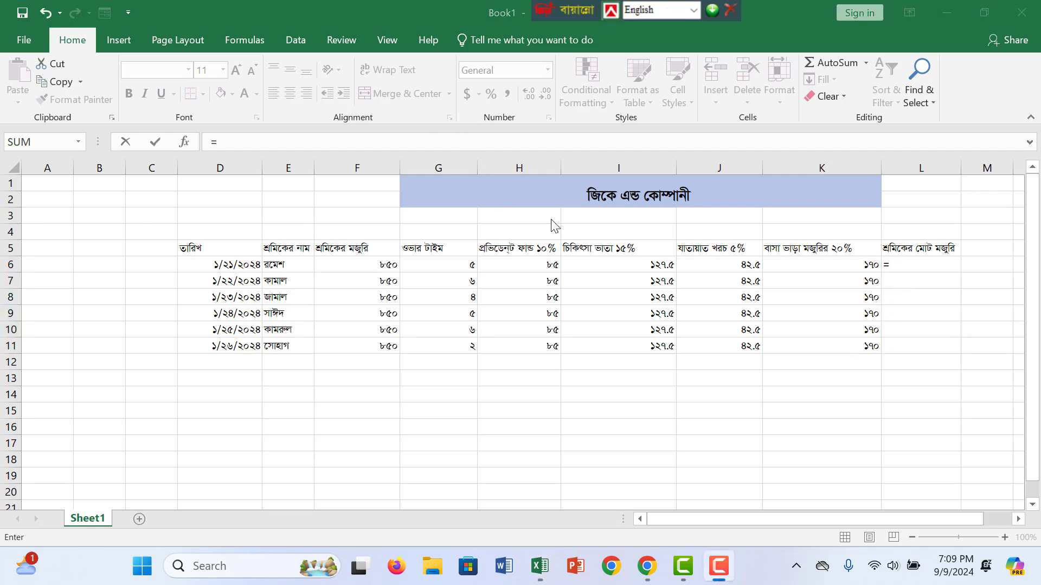
{"action": "left_click", "coordinate": [908, 268]}
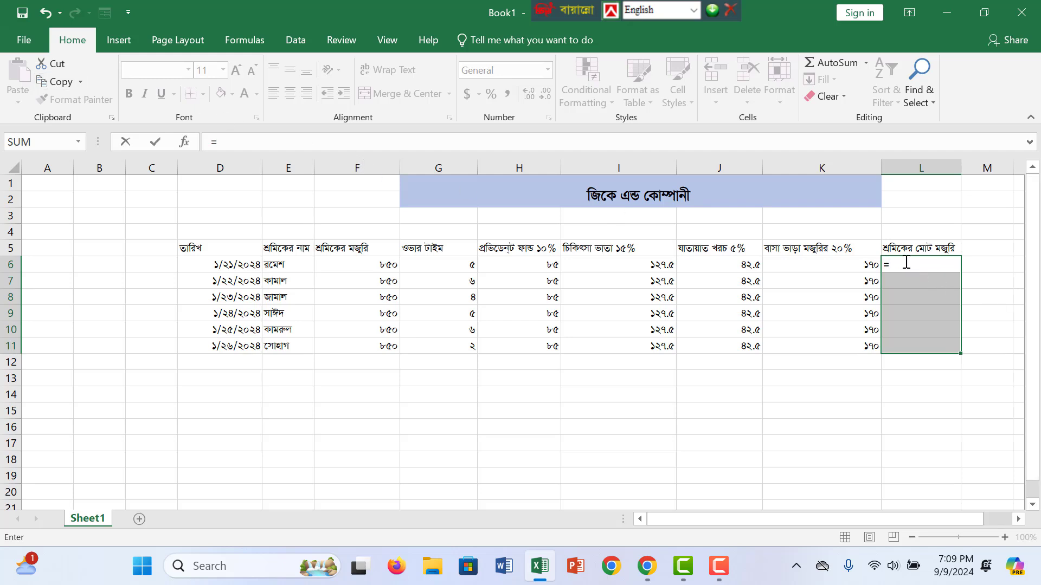
{"action": "type", "text": "sum"}
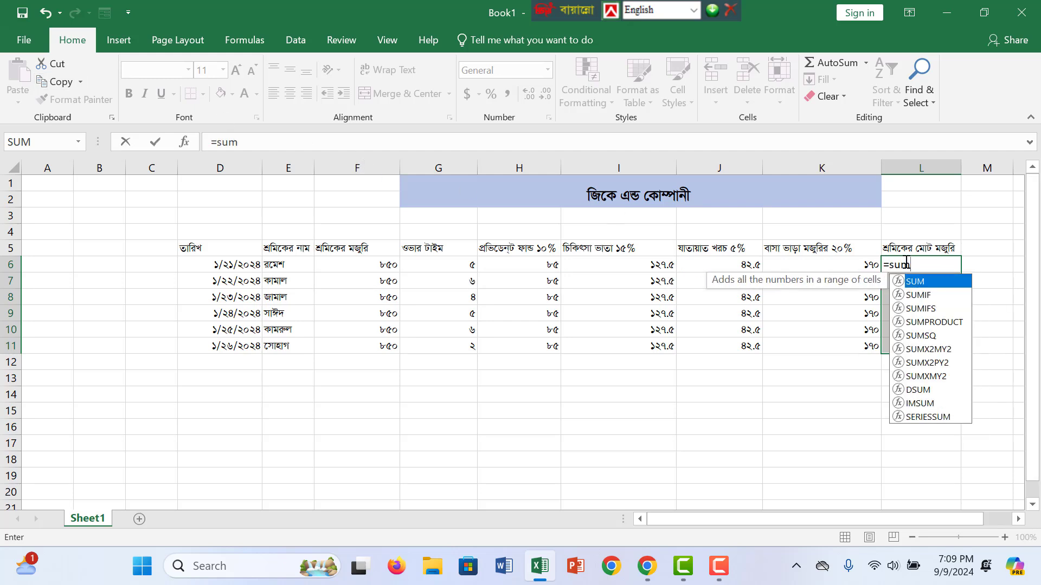
{"action": "type", "text": "("}
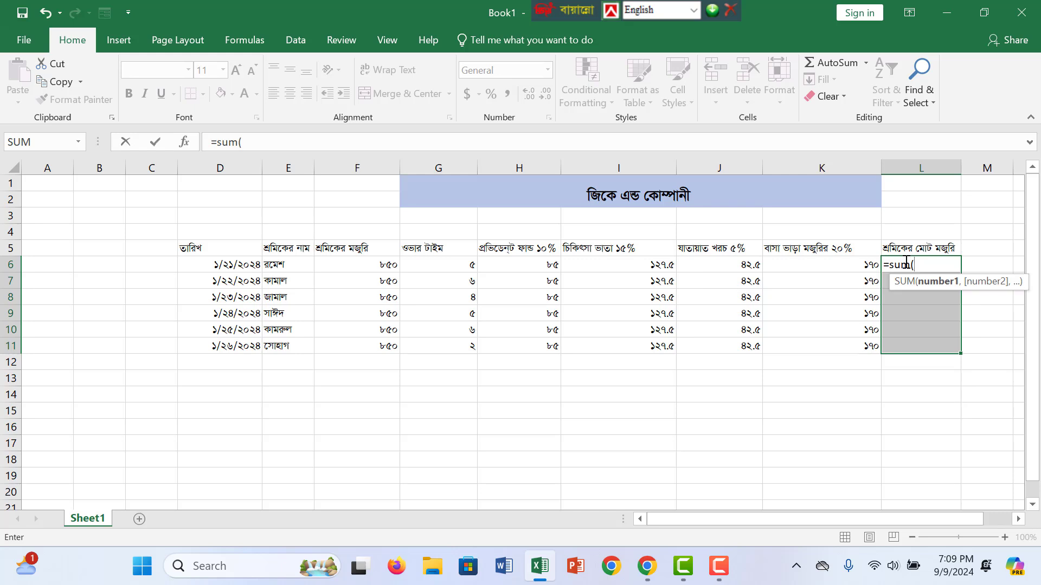
{"action": "left_click", "coordinate": [340, 269]}
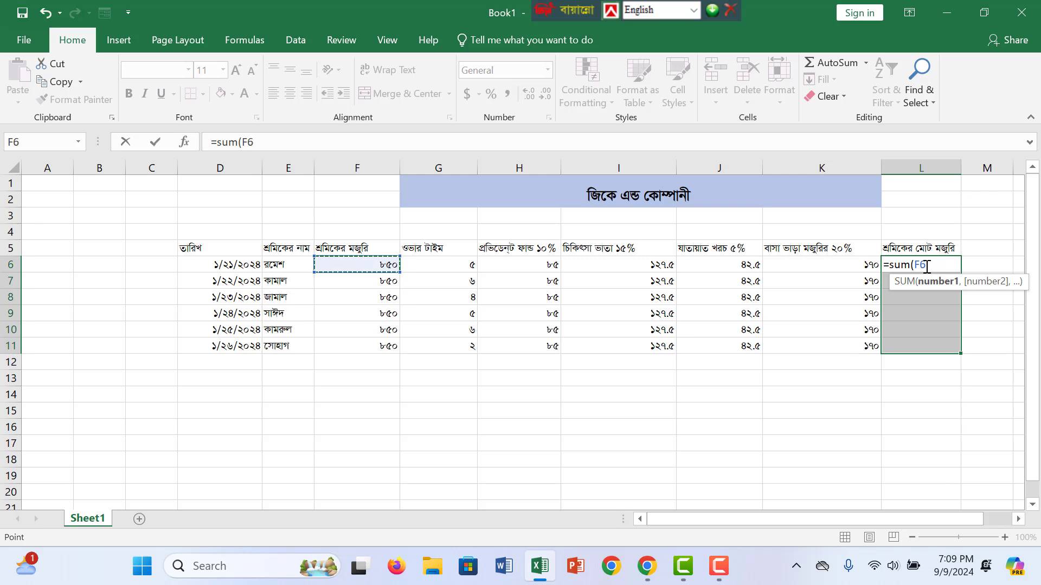
{"action": "key", "text": "BackSpace"}
{"action": "key", "text": "BackSpace"}
{"action": "key", "text": "BackSpace"}
{"action": "key", "text": "BackSpace"}
{"action": "key", "text": "BackSpace"}
{"action": "key", "text": "BackSpace"}
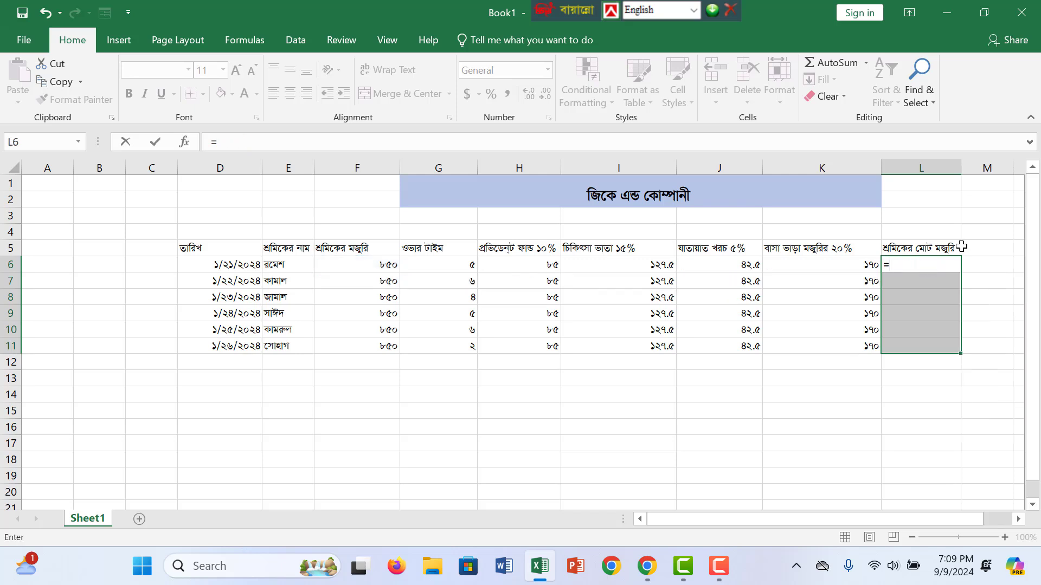
Step: Try to calculate the total wage in L6 by dividing wage by overtime with =F6/G6, and discard the formula
{"action": "left_click", "coordinate": [394, 264]}
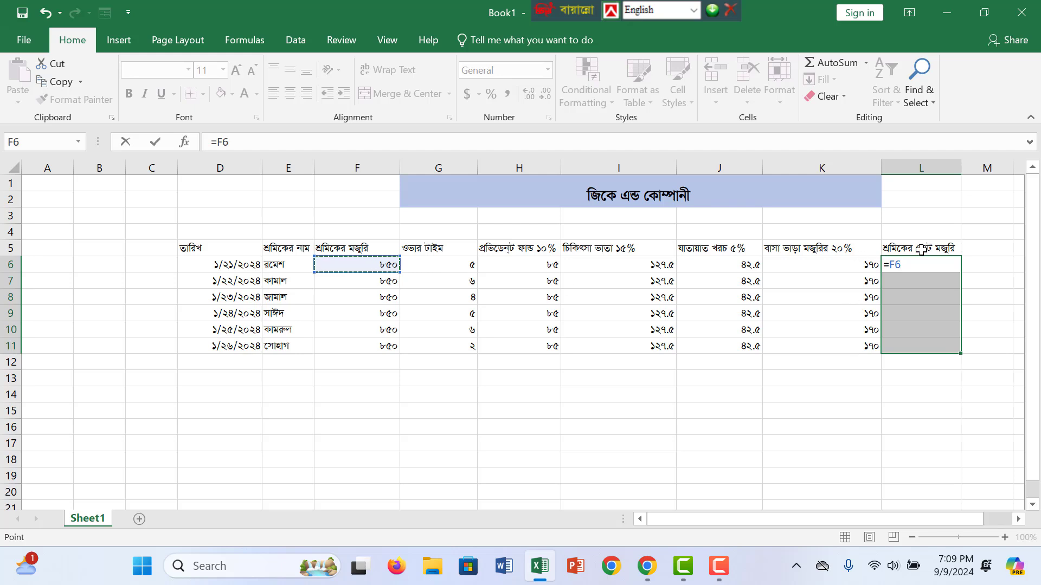
{"action": "type", "text": "/"}
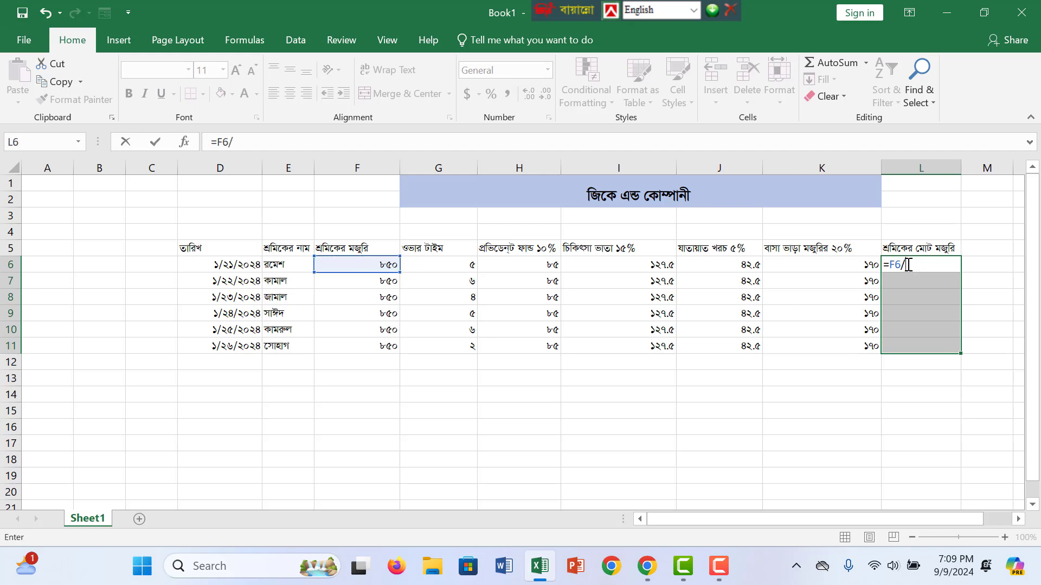
{"action": "left_click", "coordinate": [457, 269]}
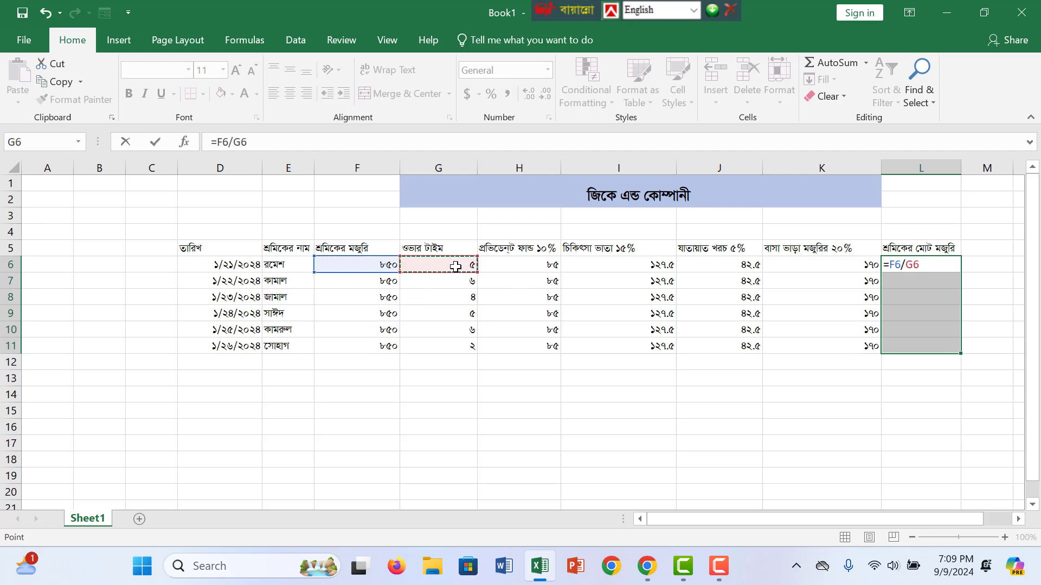
{"action": "left_click", "coordinate": [904, 266]}
{"action": "key", "text": "BackSpace"}
{"action": "key", "text": "BackSpace"}
{"action": "key", "text": "BackSpace"}
{"action": "key", "text": "BackSpace"}
{"action": "key", "text": "BackSpace"}
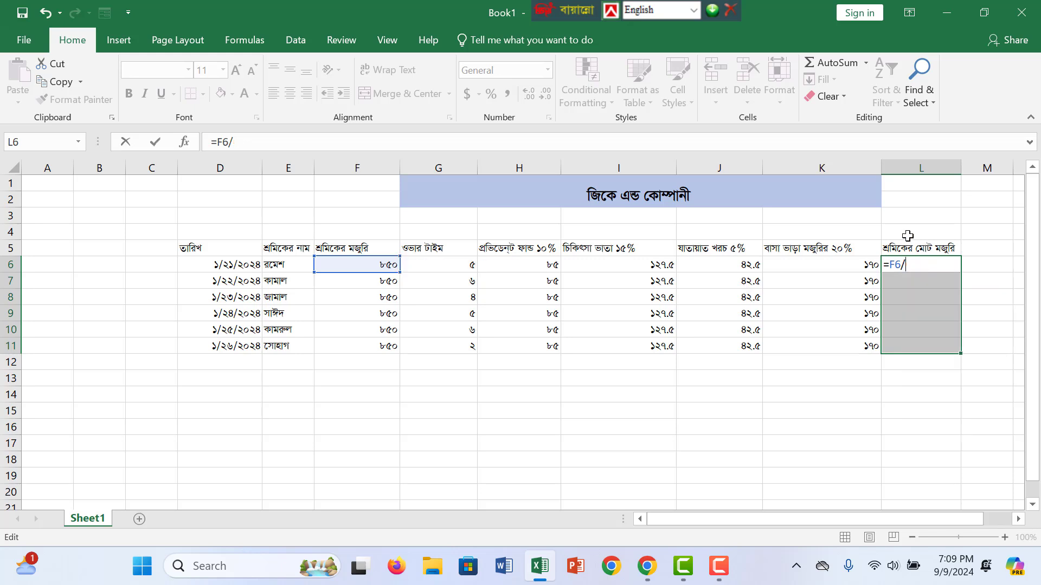
{"action": "key", "text": "Escape"}
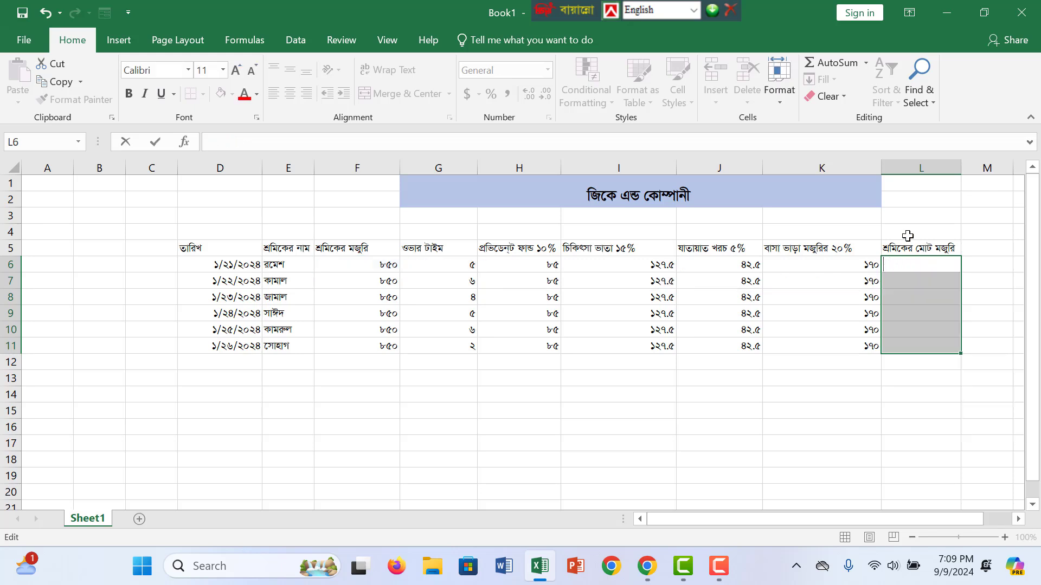
Step: Insert a new column L directly before the workers' total wage column
{"action": "left_click", "coordinate": [989, 248]}
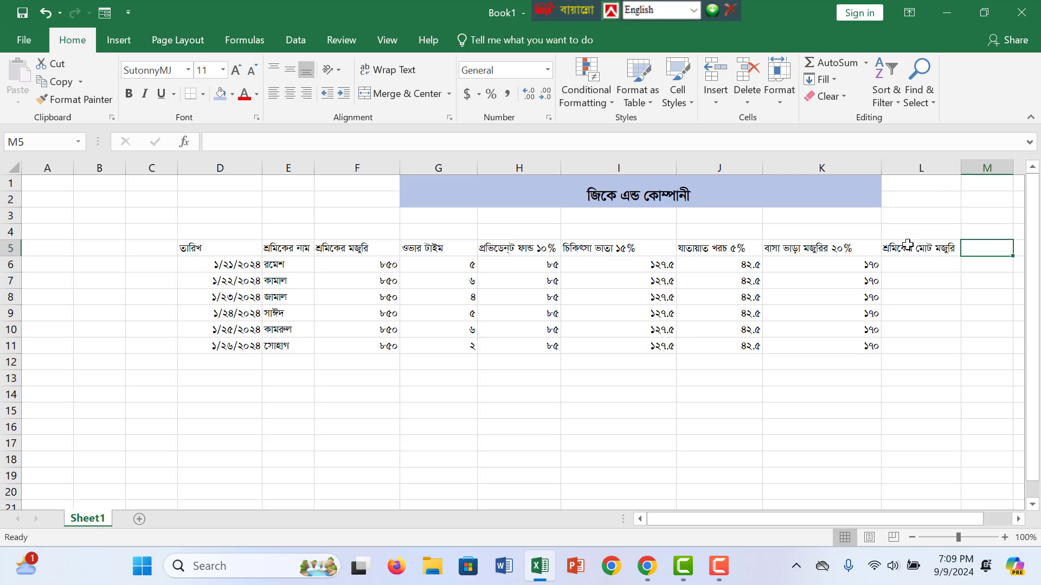
{"action": "left_click", "coordinate": [916, 168]}
{"action": "left_click", "coordinate": [727, 92]}
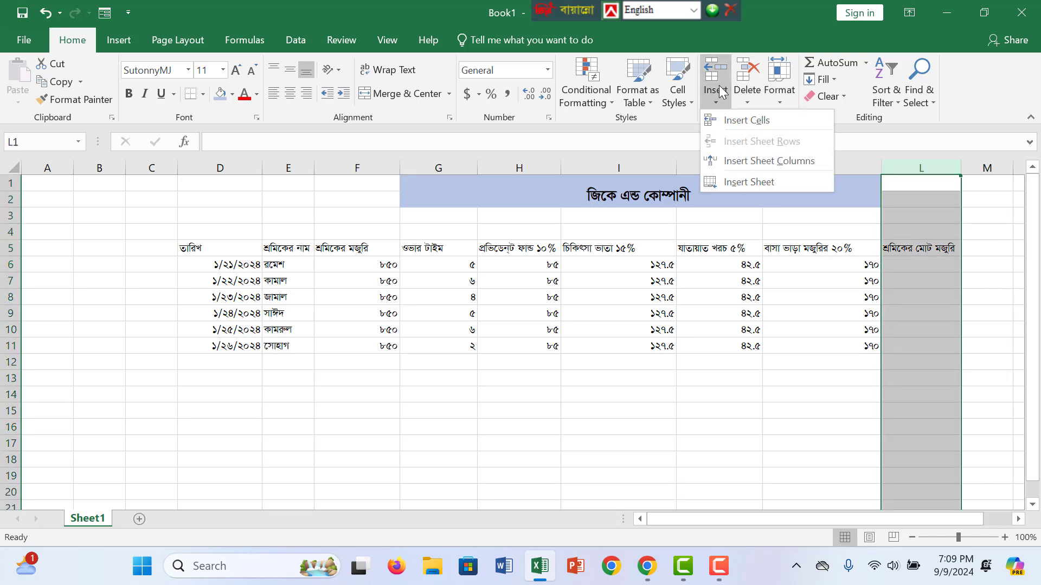
{"action": "left_click", "coordinate": [732, 119]}
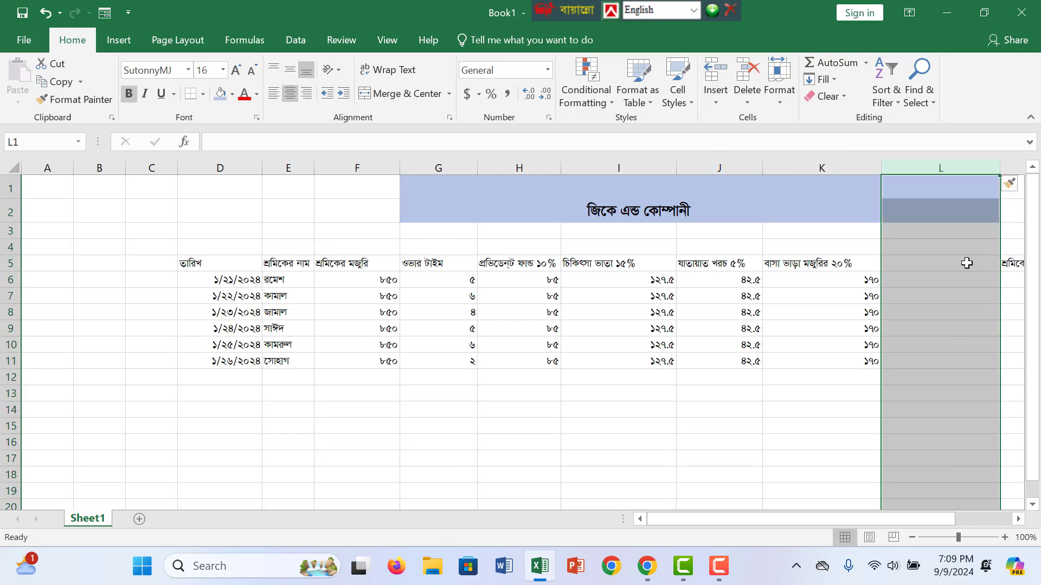
Step: Enter the overtime wage header "শ্রমিকের ্ওভারটাইম মজুরি" in L5 using Unicode Bengali input, and widen column L
{"action": "left_click", "coordinate": [931, 265]}
{"action": "type", "text": "M"}
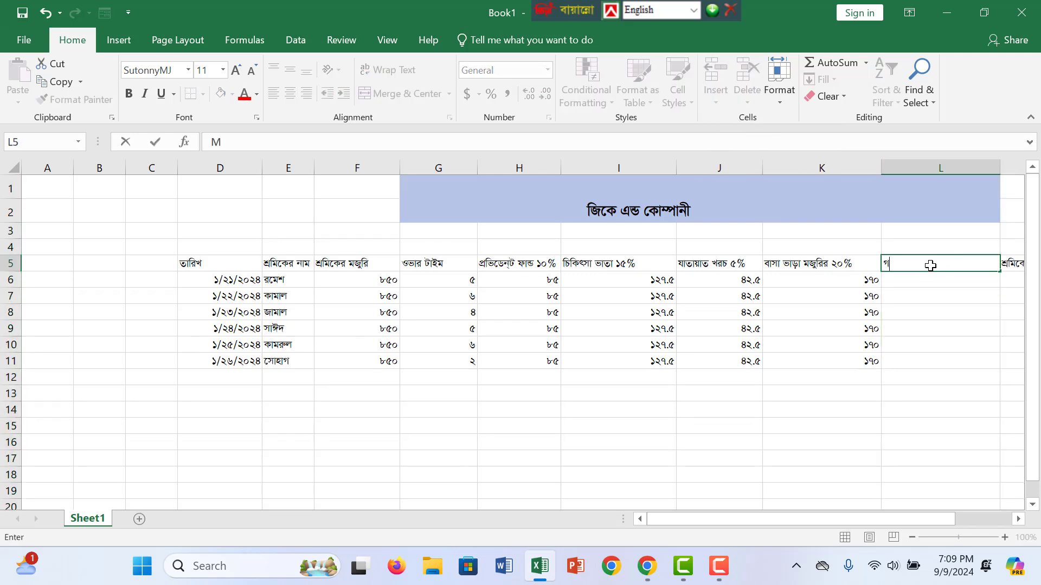
{"action": "key", "text": "BackSpace"}
{"action": "key", "text": "BackSpace"}
{"action": "key", "text": "ctrl+alt+b"}
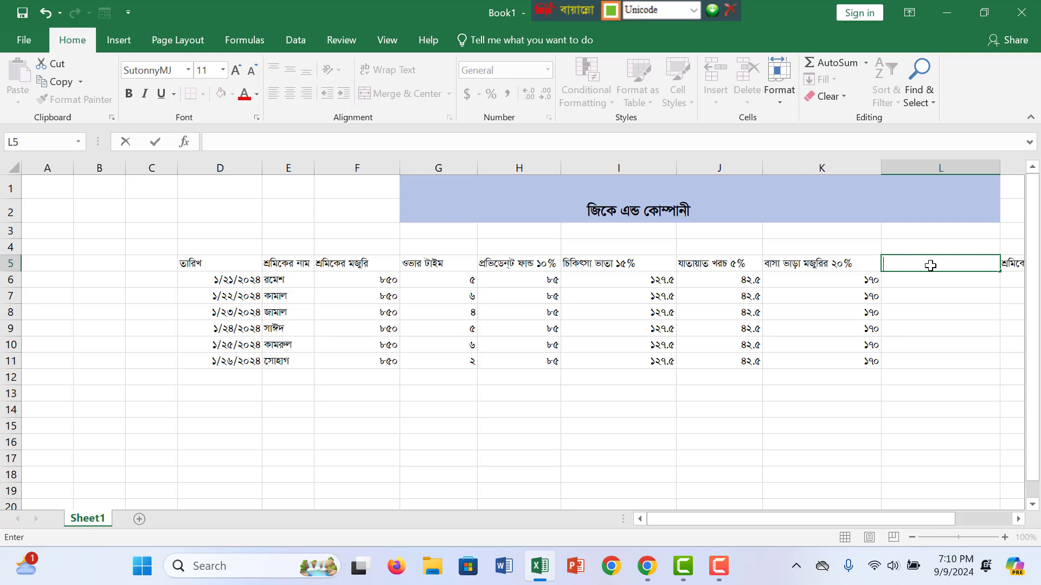
{"action": "type", "text": "ম"}
{"action": "key", "text": "BackSpace"}
{"action": "type", "text": "শ্রমিকের"}
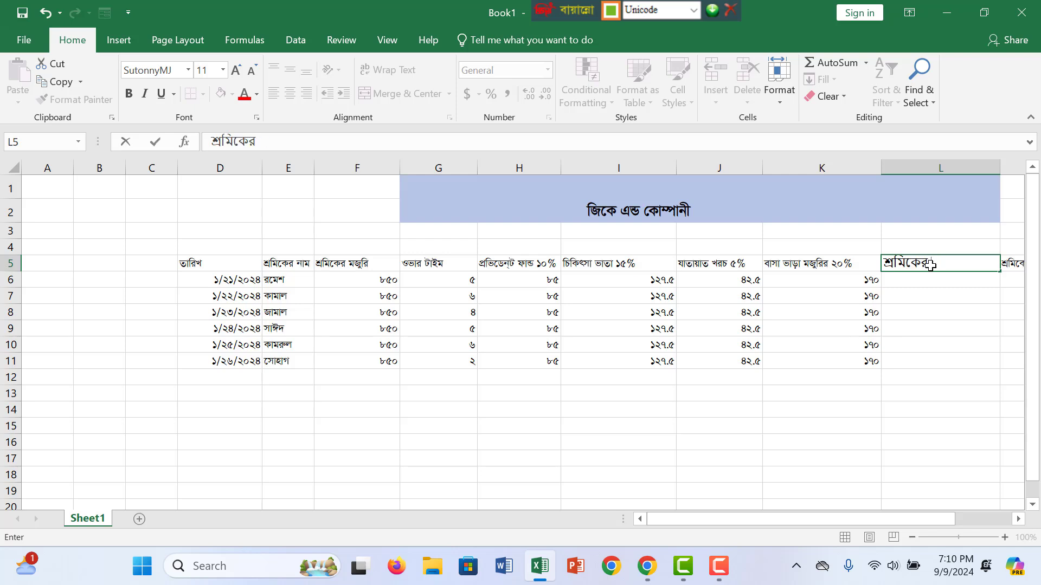
{"action": "type", "text": "এ"}
{"action": "type", "text": "ও"}
{"action": "type", "text": "খা"}
{"action": "key", "text": "BackSpace"}
{"action": "type", "text": "ভা"}
{"action": "type", "text": "ল"}
{"action": "key", "text": "BackSpace"}
{"action": "type", "text": "রপ"}
{"action": "key", "text": "BackSpace"}
{"action": "type", "text": "টাই"}
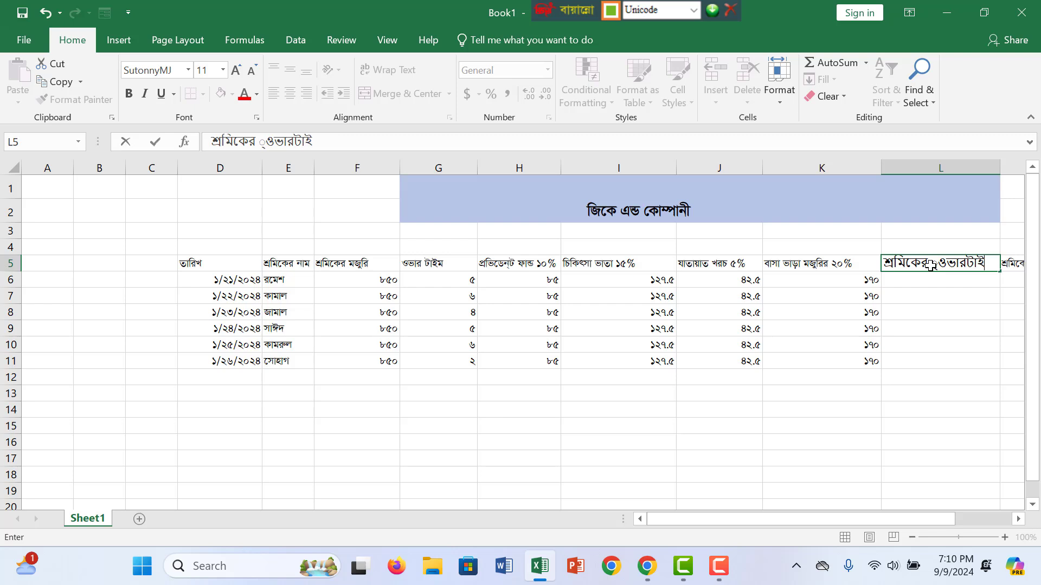
{"action": "type", "text": "ম মজুরি"}
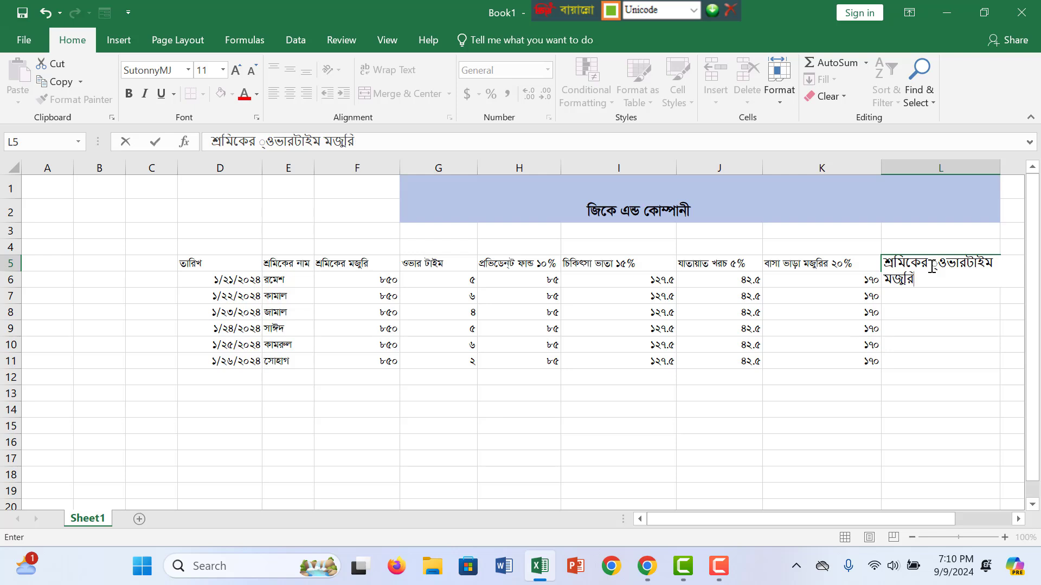
{"action": "left_click", "coordinate": [925, 360]}
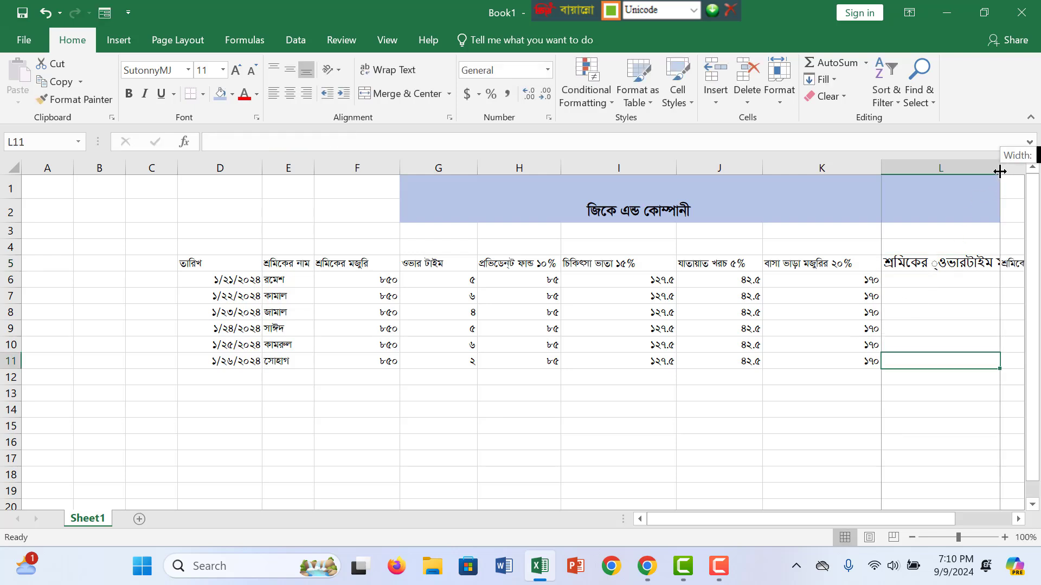
{"action": "left_click_drag", "start_coordinate": [1002, 172], "coordinate": [1023, 171]}
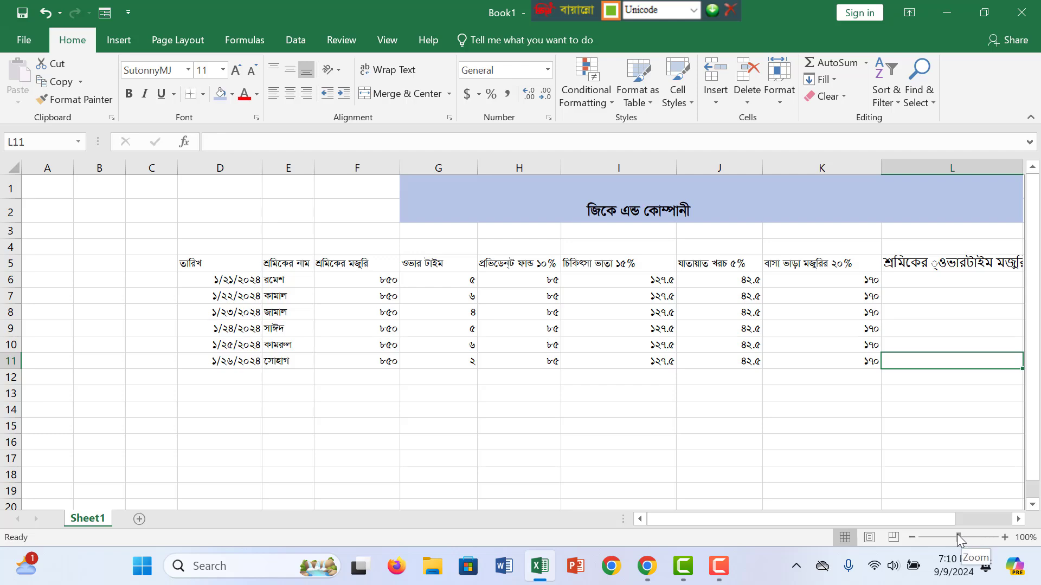
{"action": "left_click_drag", "start_coordinate": [955, 536], "coordinate": [953, 537]}
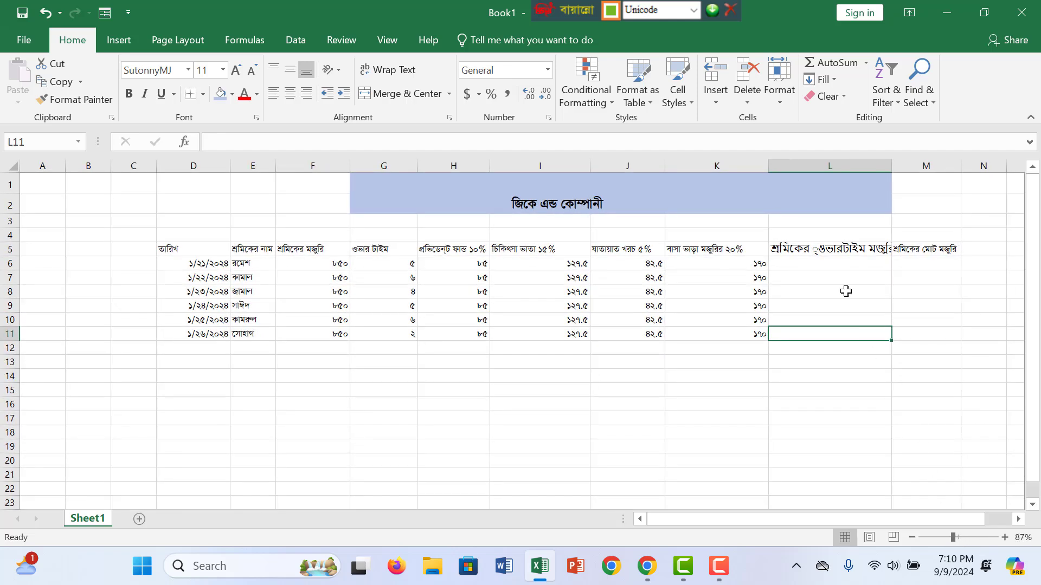
Step: Remove the stray mark from the overtime wage header in L5 so it reads "শ্রমিকের ওভারটাইম মজুরি"
{"action": "left_click", "coordinate": [841, 267]}
{"action": "left_click", "coordinate": [861, 245]}
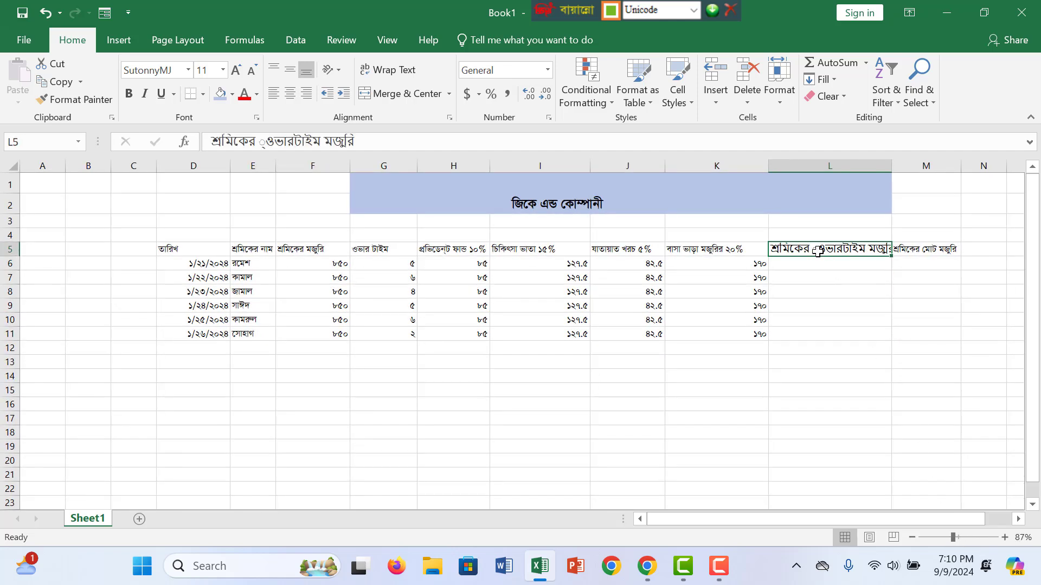
{"action": "double_click", "coordinate": [819, 253]}
{"action": "key", "text": "BackSpace"}
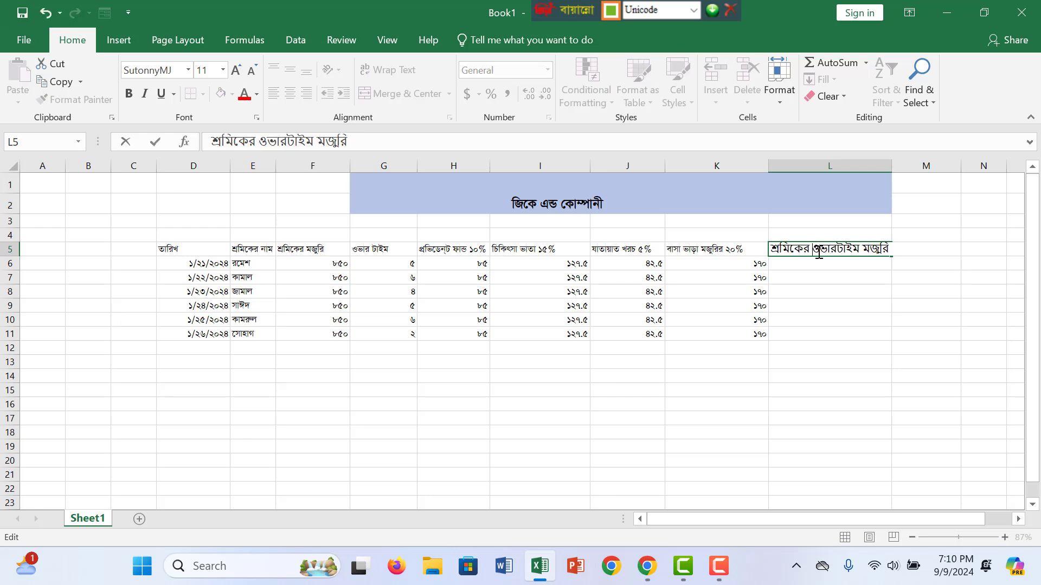
{"action": "left_click", "coordinate": [258, 69]}
{"action": "left_click", "coordinate": [820, 302]}
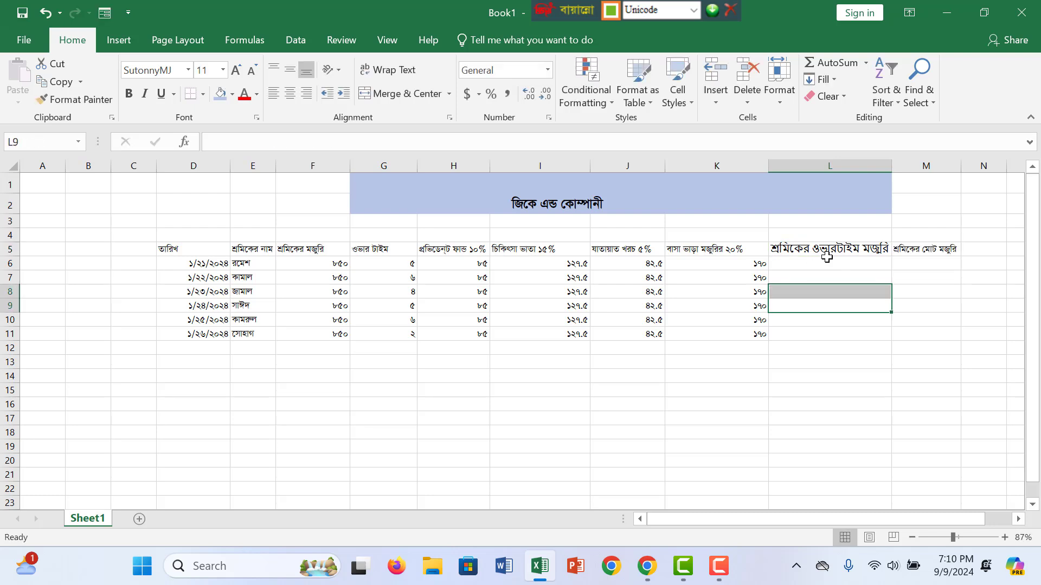
Step: Reduce the font size of the overtime wage header in L5 to 9
{"action": "left_click", "coordinate": [823, 260]}
{"action": "left_click", "coordinate": [821, 250]}
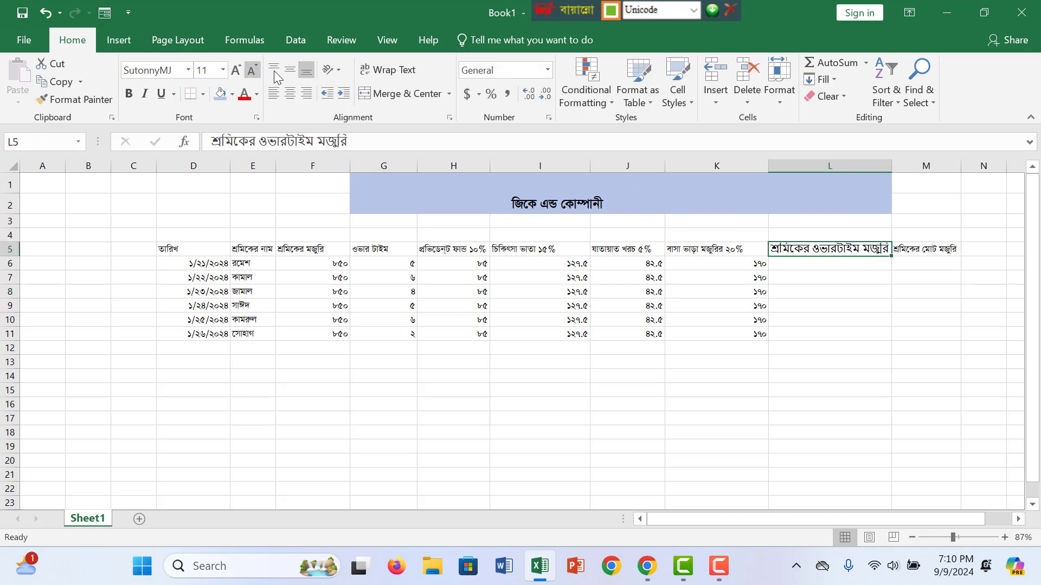
{"action": "left_click", "coordinate": [252, 70]}
{"action": "key", "text": "ctrl+z"}
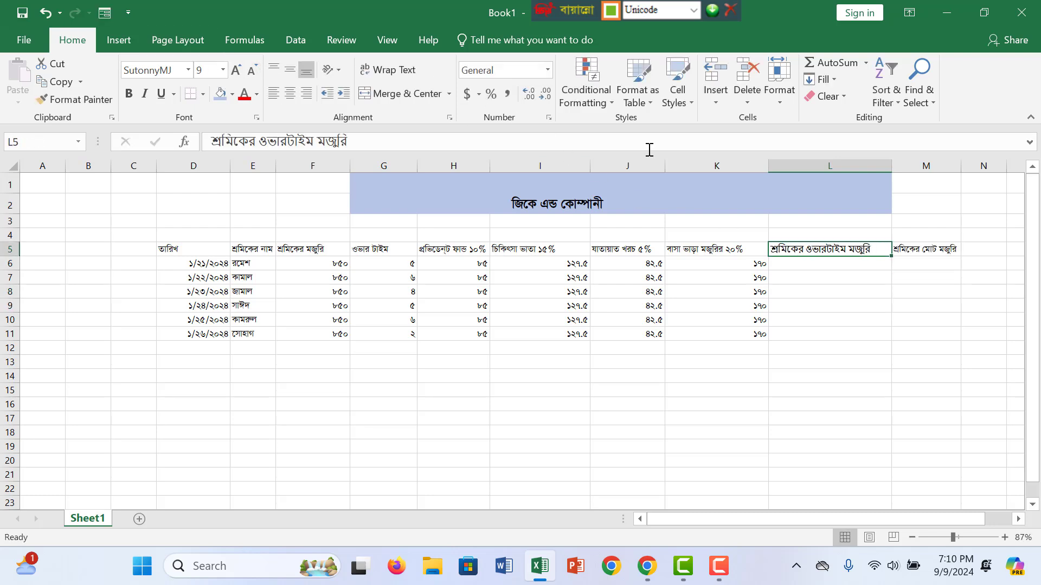
Step: Enter the overtime wage formula =F6/24*5 in L6 for the first worker
{"action": "left_click", "coordinate": [830, 269]}
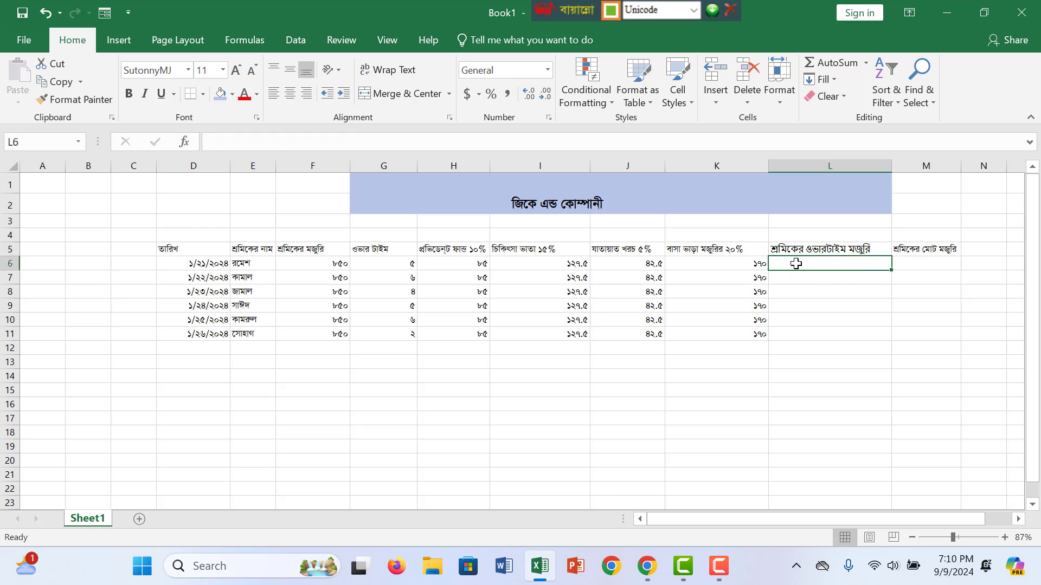
{"action": "type", "text": "="}
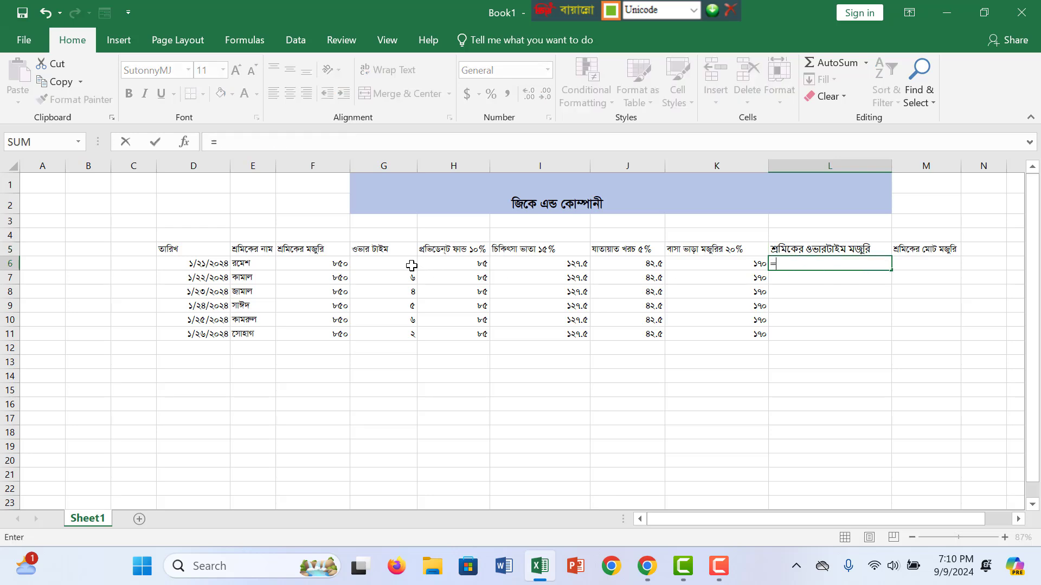
{"action": "left_click", "coordinate": [341, 264]}
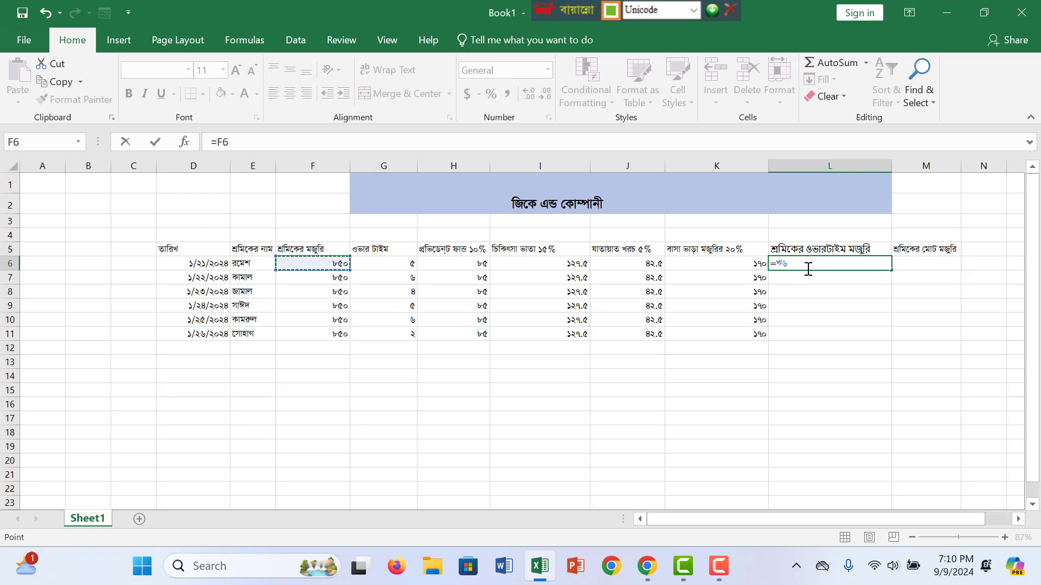
{"action": "type", "text": "/24*5"}
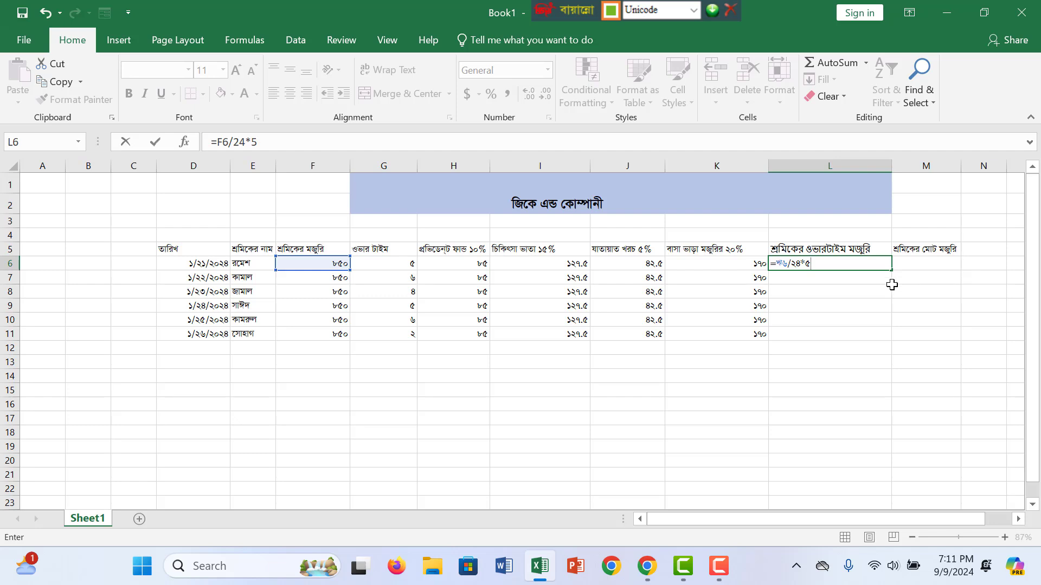
{"action": "key", "text": "Return"}
Step: Copy the overtime wage formula with the fixed 5 hours from L6 down to L11 and check the copied formula
{"action": "left_click", "coordinate": [859, 264]}
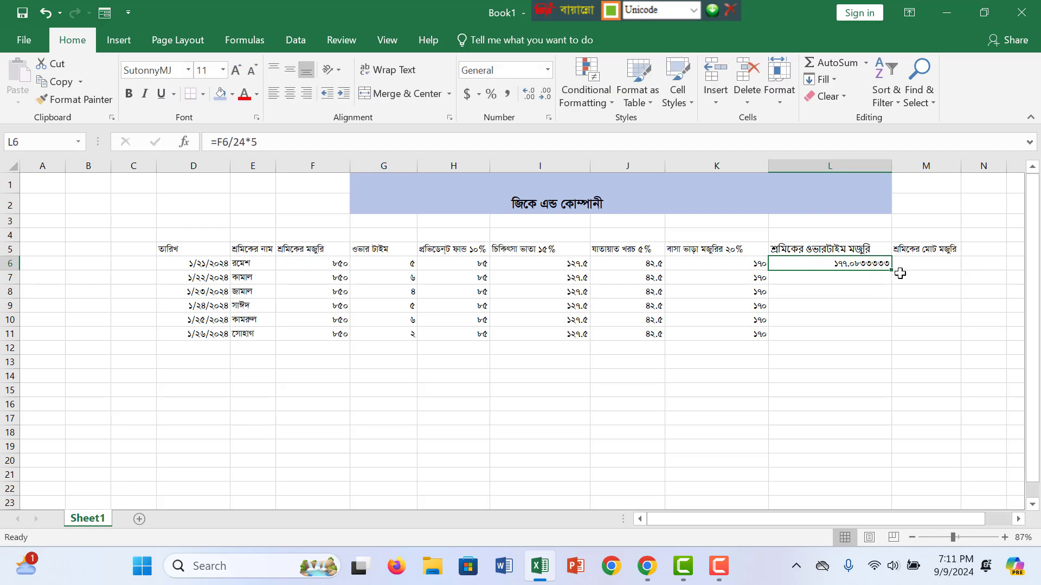
{"action": "left_click_drag", "start_coordinate": [890, 270], "coordinate": [889, 336]}
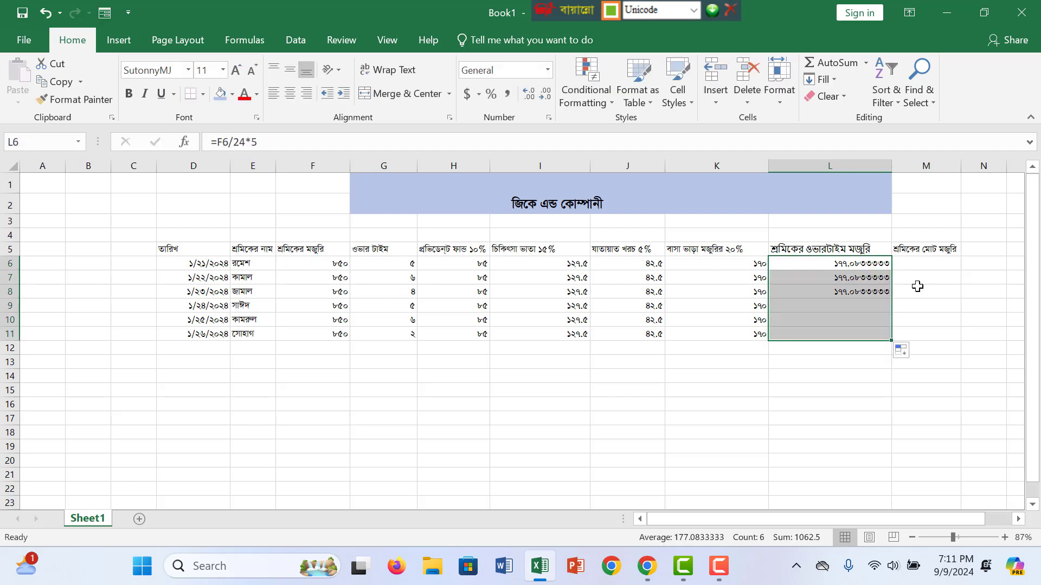
{"action": "left_click", "coordinate": [924, 261]}
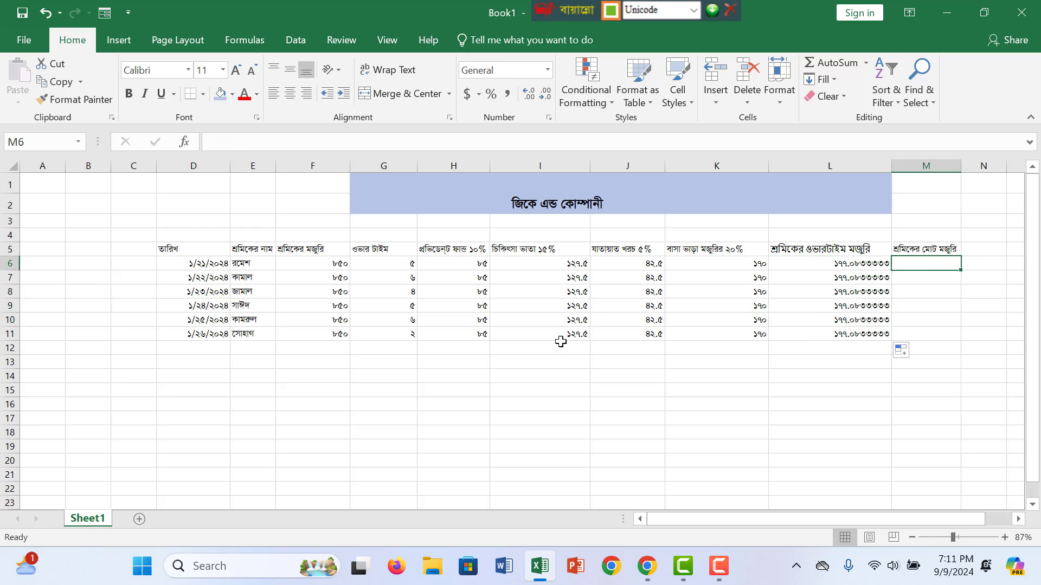
{"action": "left_click", "coordinate": [838, 335]}
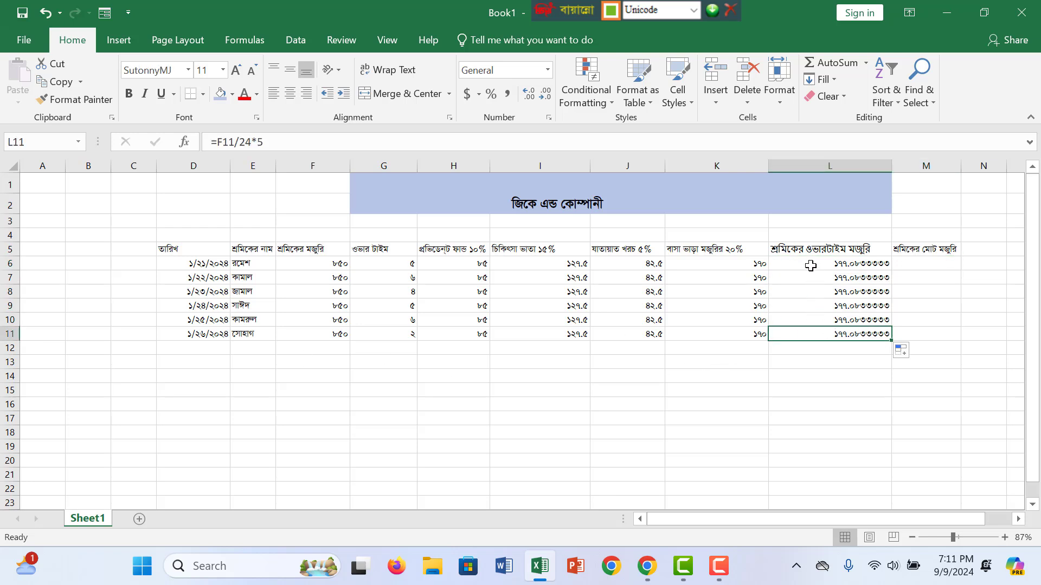
Step: Replace the fixed 5 in L6 with the overtime hours cell, making =F6/24*G6, and copy the formula down to L11
{"action": "double_click", "coordinate": [860, 268]}
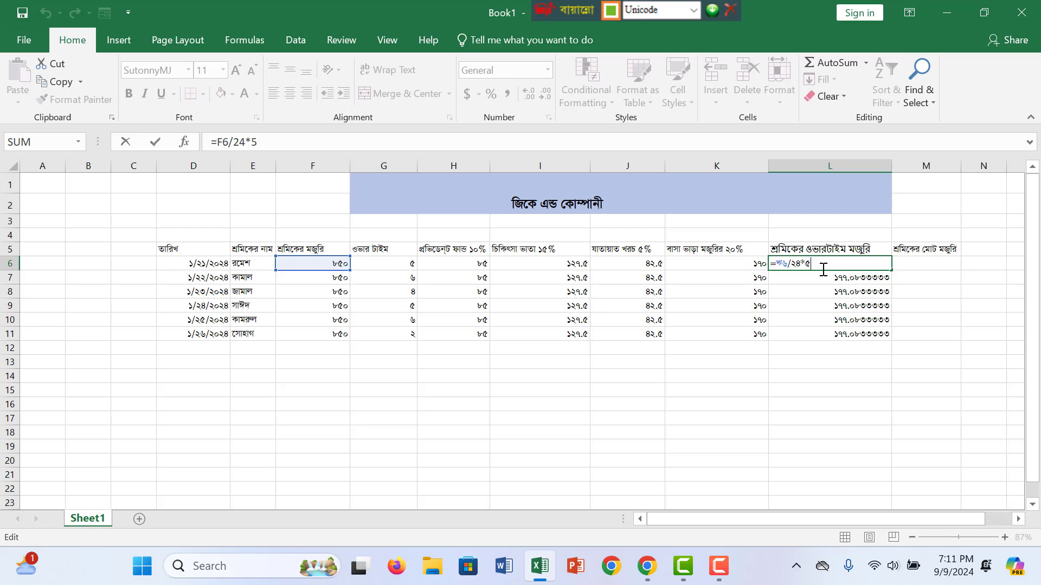
{"action": "key", "text": "BackSpace"}
{"action": "left_click", "coordinate": [387, 265]}
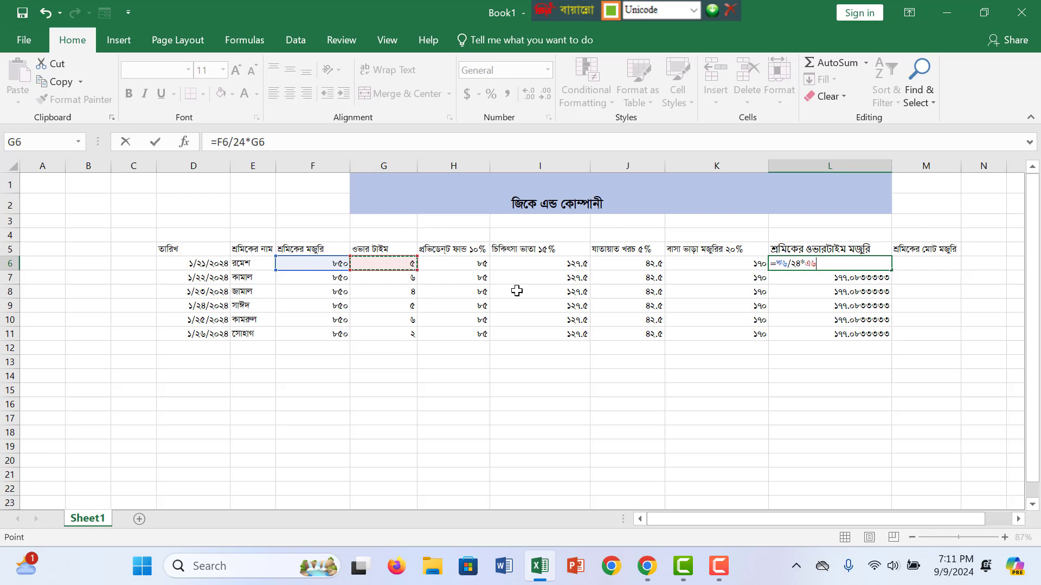
{"action": "key", "text": "Return"}
{"action": "left_click", "coordinate": [835, 264]}
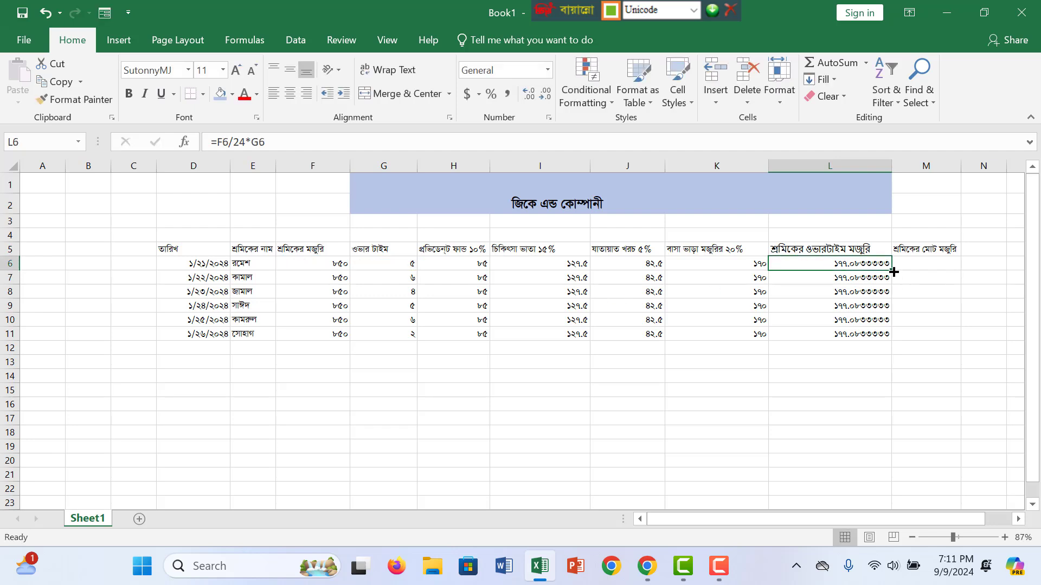
{"action": "left_click_drag", "start_coordinate": [894, 272], "coordinate": [892, 337]}
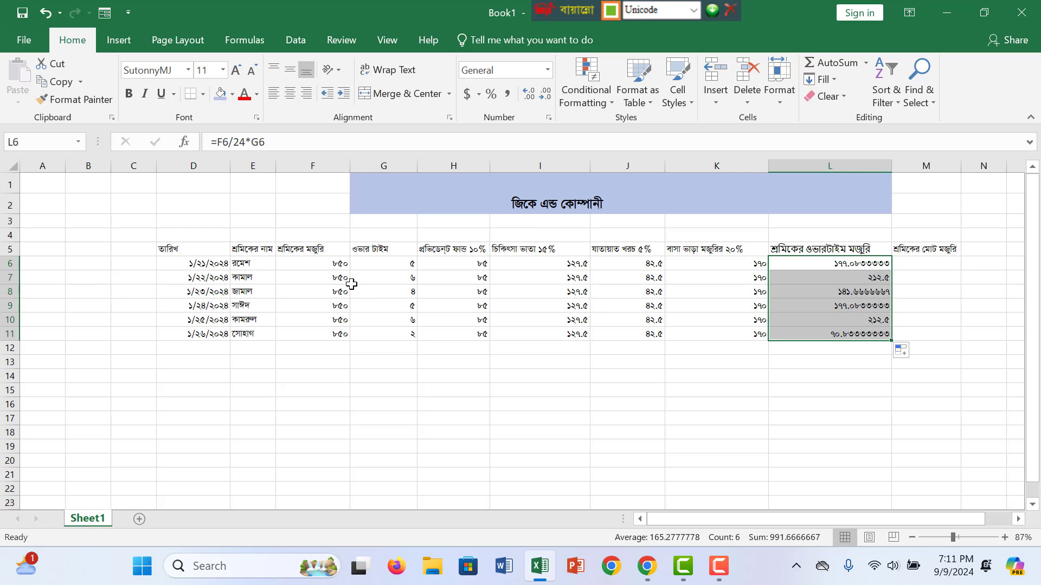
Step: Try to total the first worker's wages in M6 with the Bengali function name, as =যোগ (F6:L6)
{"action": "left_click", "coordinate": [922, 264]}
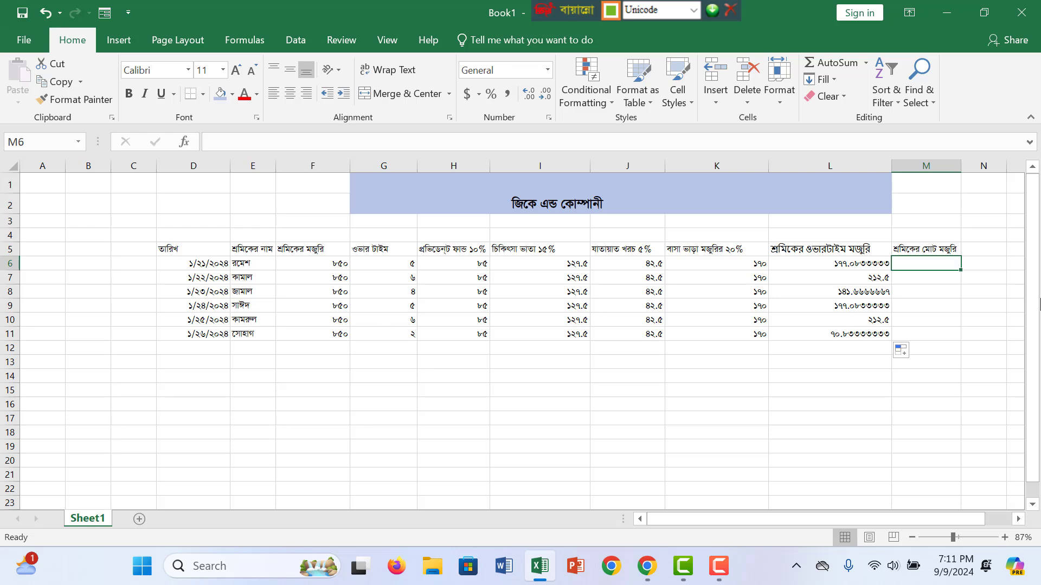
{"action": "type", "text": "="}
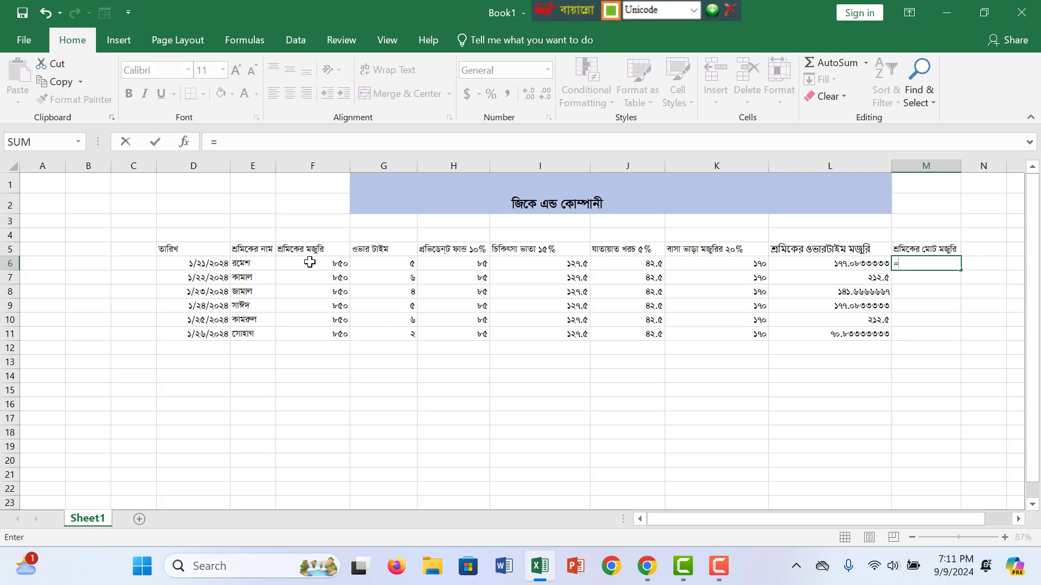
{"action": "type", "text": "ুযে"}
{"action": "left_click_drag", "start_coordinate": [310, 259], "coordinate": [844, 261]}
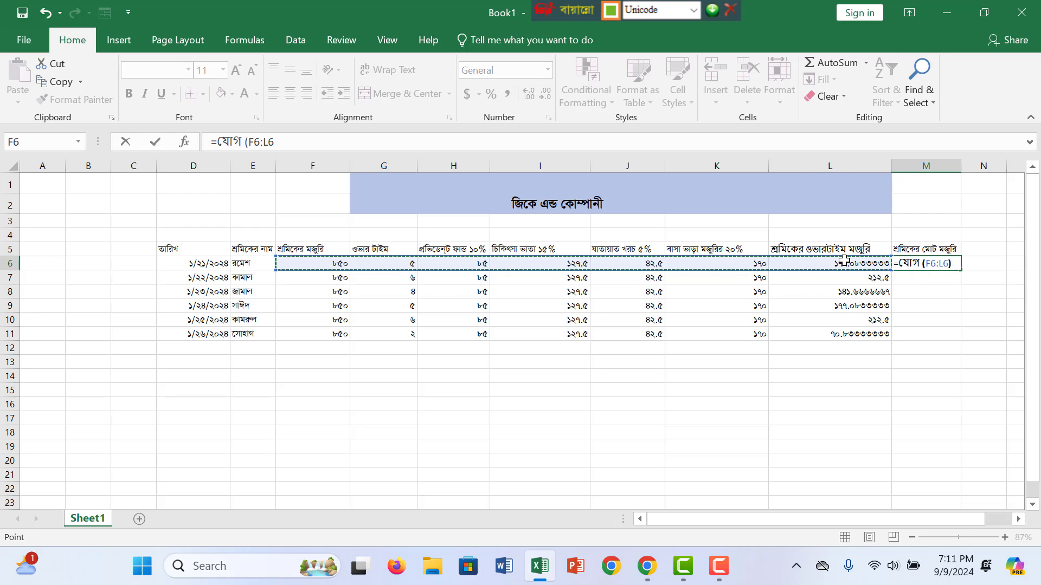
{"action": "type", "text": ")"}
{"action": "key", "text": "Return"}
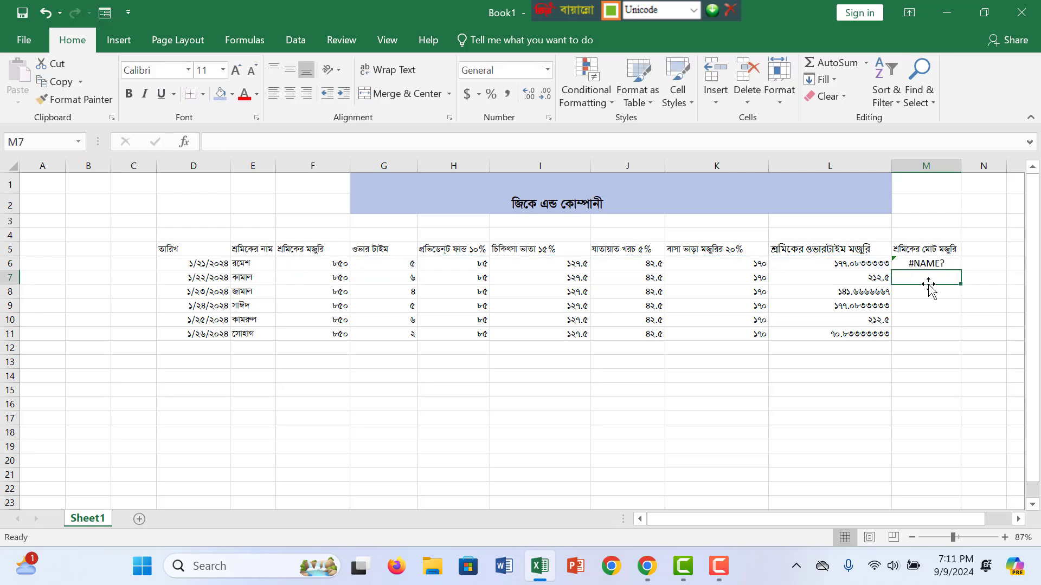
Step: Try the total in M6 without a function name by removing the Bengali word, leaving =(F6:L6)
{"action": "left_click", "coordinate": [927, 264]}
{"action": "double_click", "coordinate": [927, 264]}
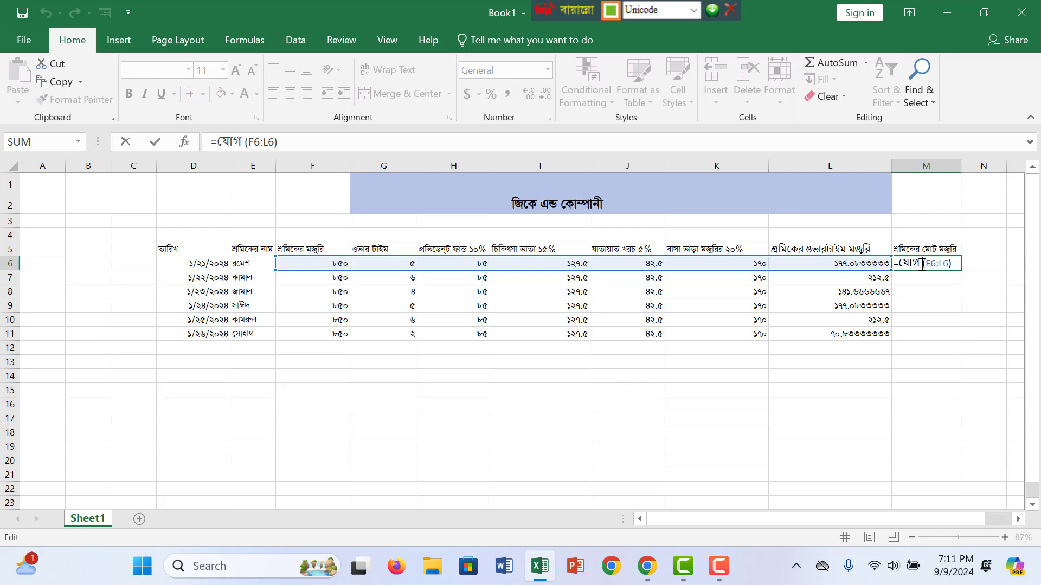
{"action": "key", "text": "BackSpace"}
{"action": "key", "text": "BackSpace"}
{"action": "key", "text": "BackSpace"}
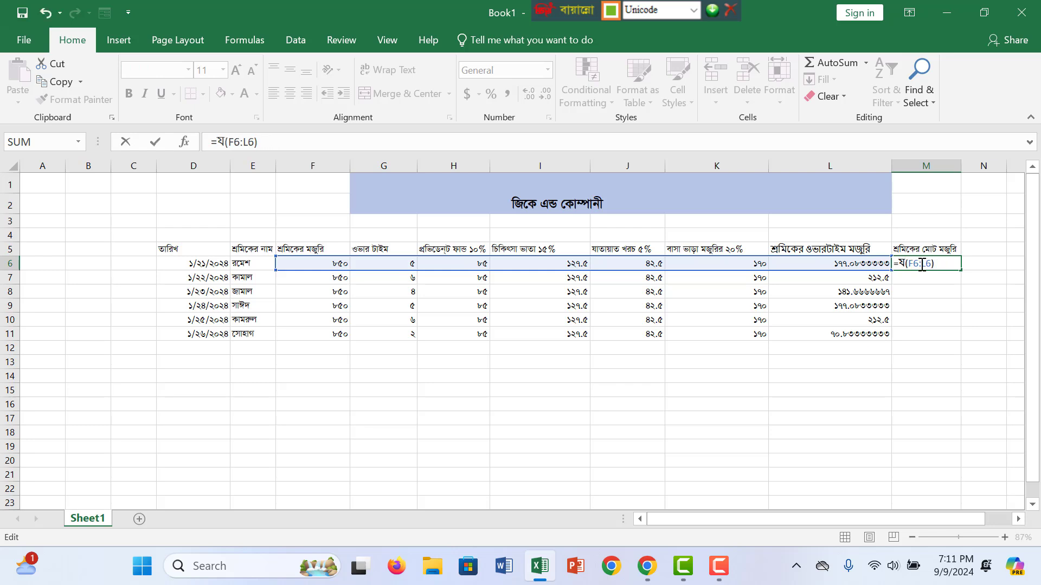
{"action": "key", "text": "BackSpace"}
{"action": "key", "text": "Return"}
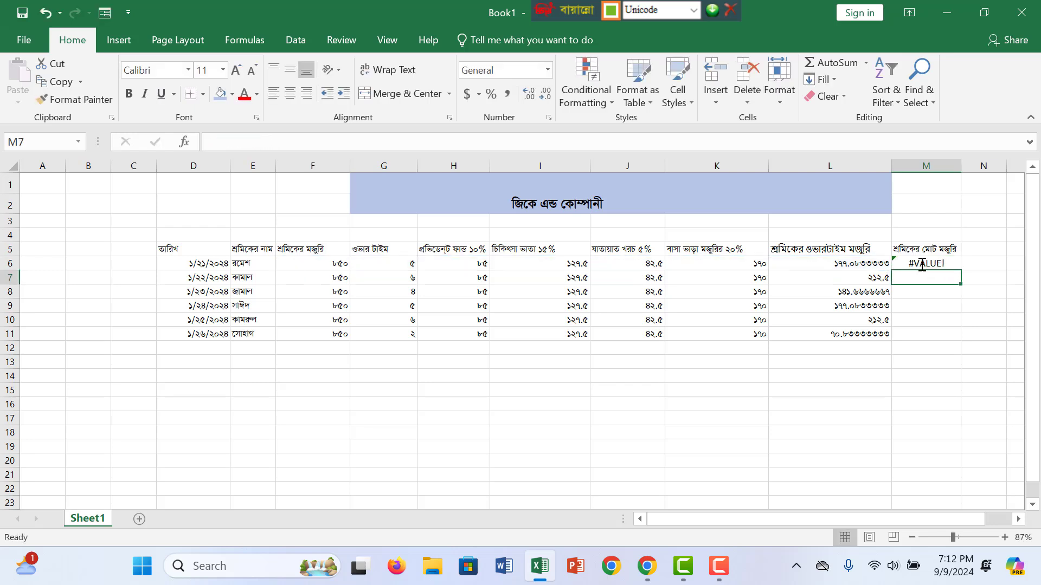
Step: Erase the whole total wage formula from M6
{"action": "double_click", "coordinate": [912, 263]}
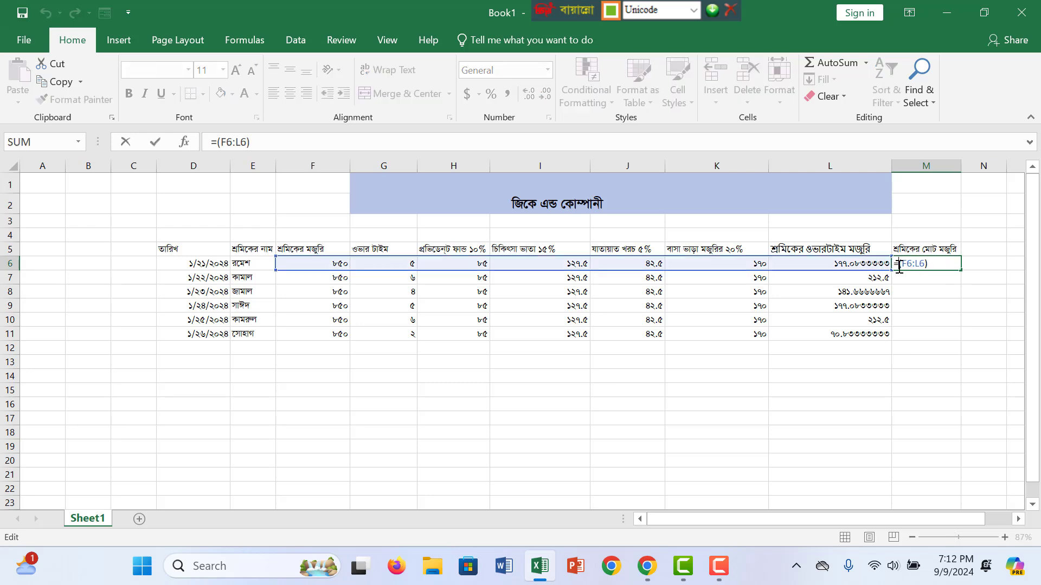
{"action": "left_click_drag", "start_coordinate": [930, 266], "coordinate": [893, 269]}
{"action": "key", "text": "BackSpace"}
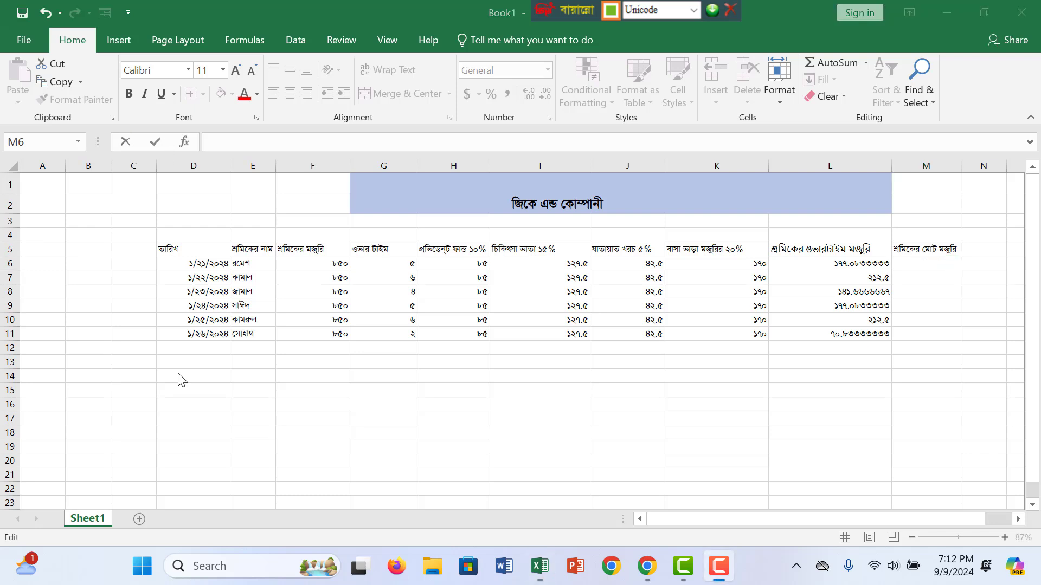
Step: Switch to English input, enter =sum(F6,H6:L6) in M6 as the total wage, and copy it down to M11
{"action": "left_click", "coordinate": [946, 261]}
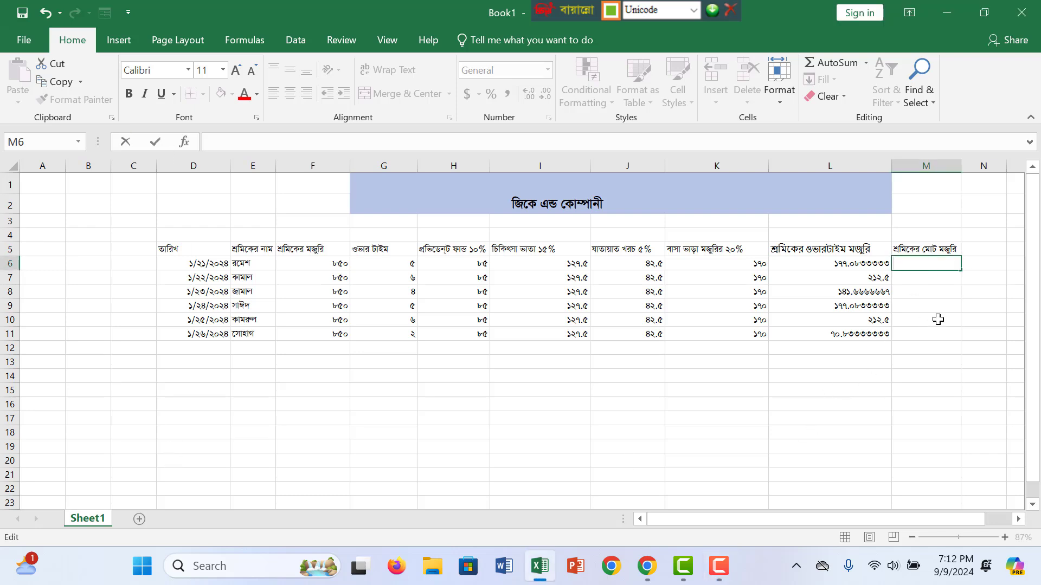
{"action": "key", "text": "ctrl+alt+b"}
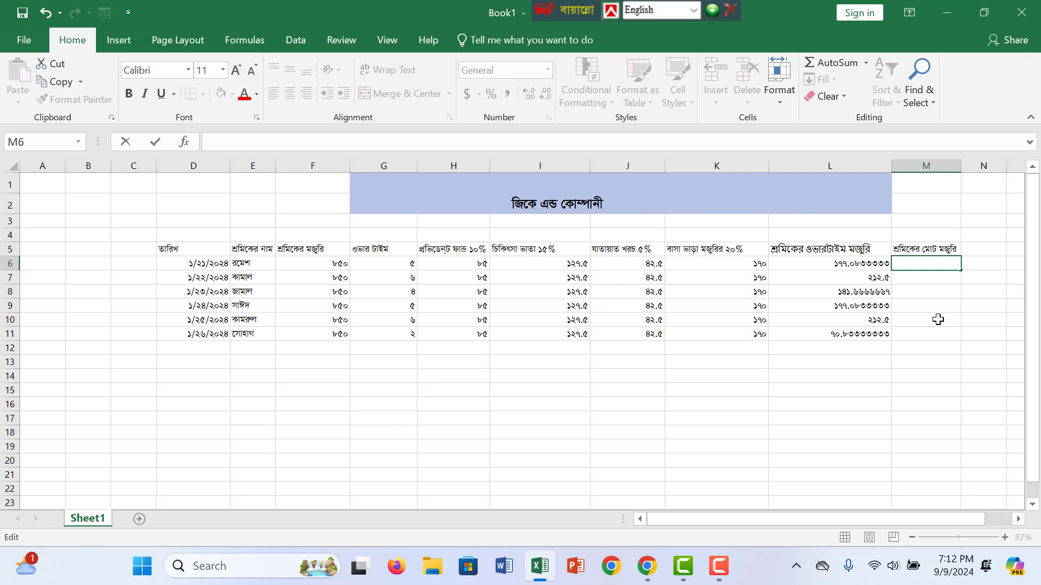
{"action": "type", "text": "=s"}
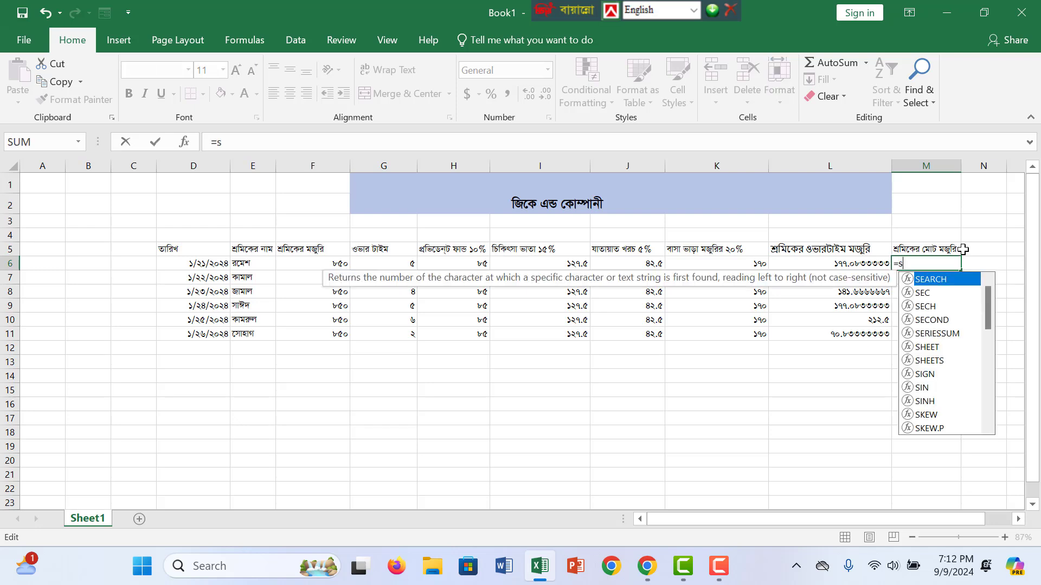
{"action": "type", "text": "um("}
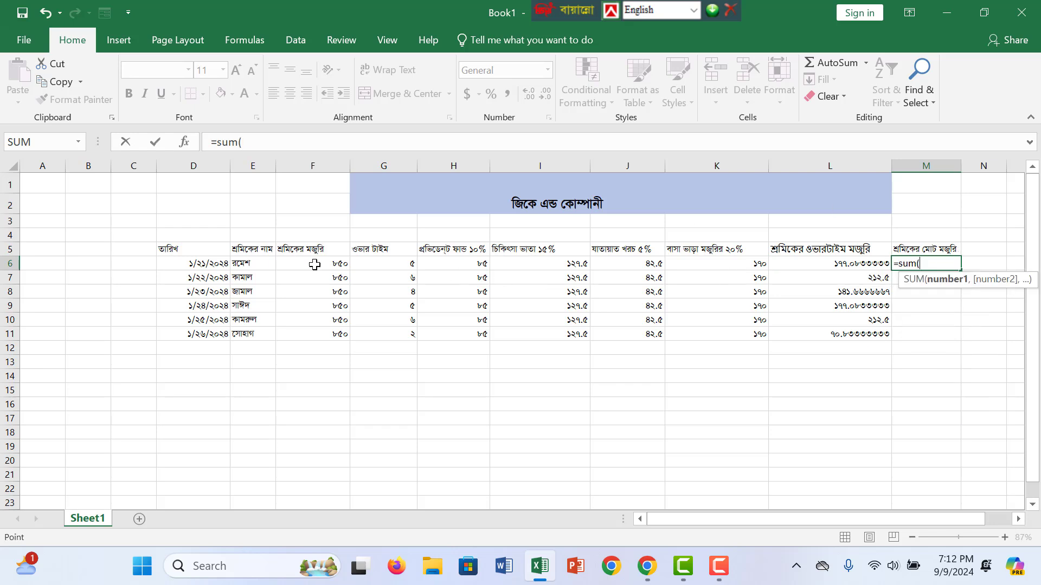
{"action": "left_click_drag", "start_coordinate": [315, 264], "coordinate": [339, 262]}
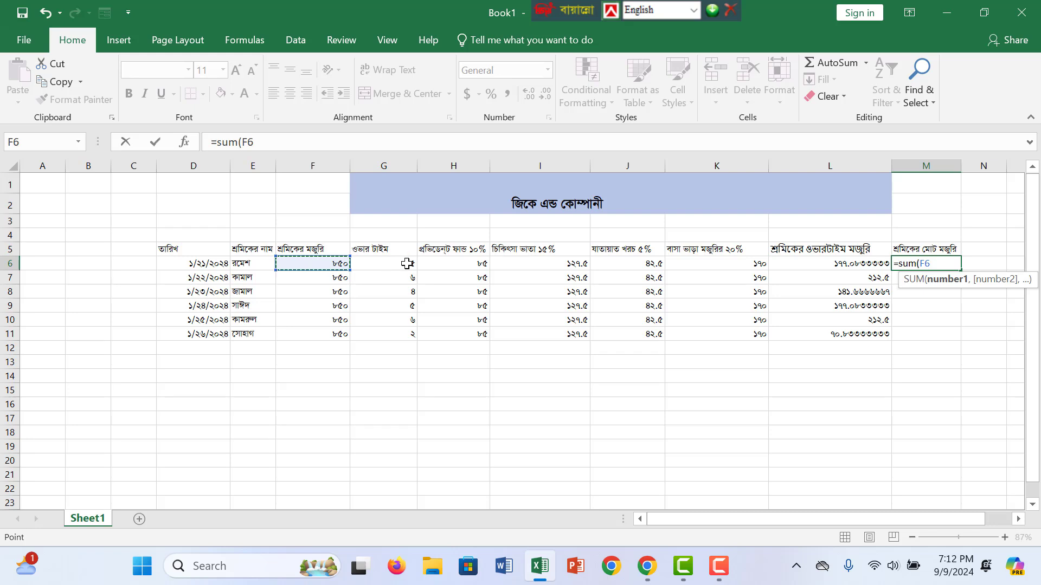
{"action": "type", "text": ","}
{"action": "left_click_drag", "start_coordinate": [439, 263], "coordinate": [871, 265]}
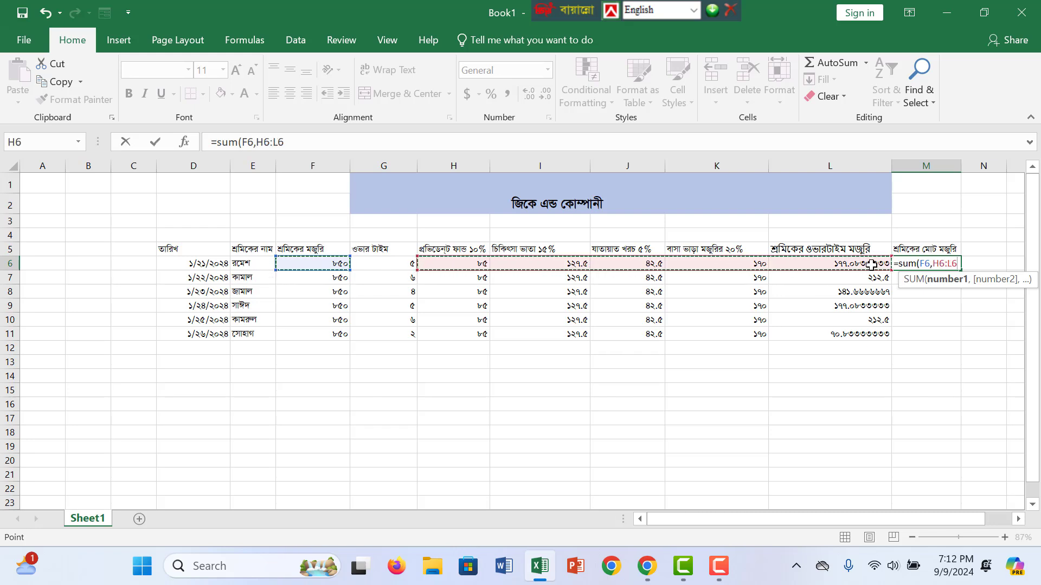
{"action": "type", "text": ")"}
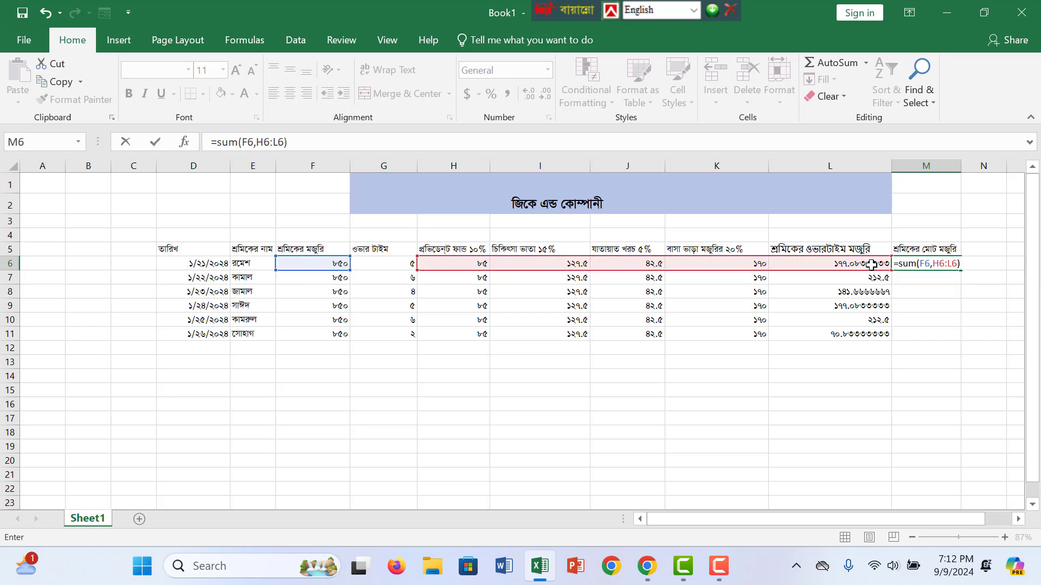
{"action": "key", "text": "Return"}
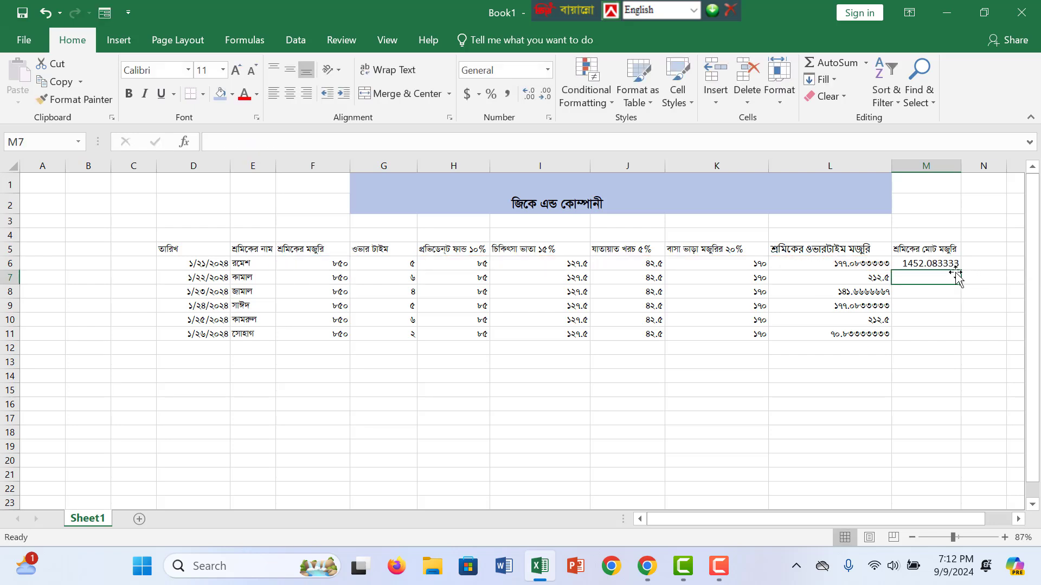
{"action": "left_click", "coordinate": [954, 266]}
{"action": "left_click_drag", "start_coordinate": [960, 271], "coordinate": [955, 337]}
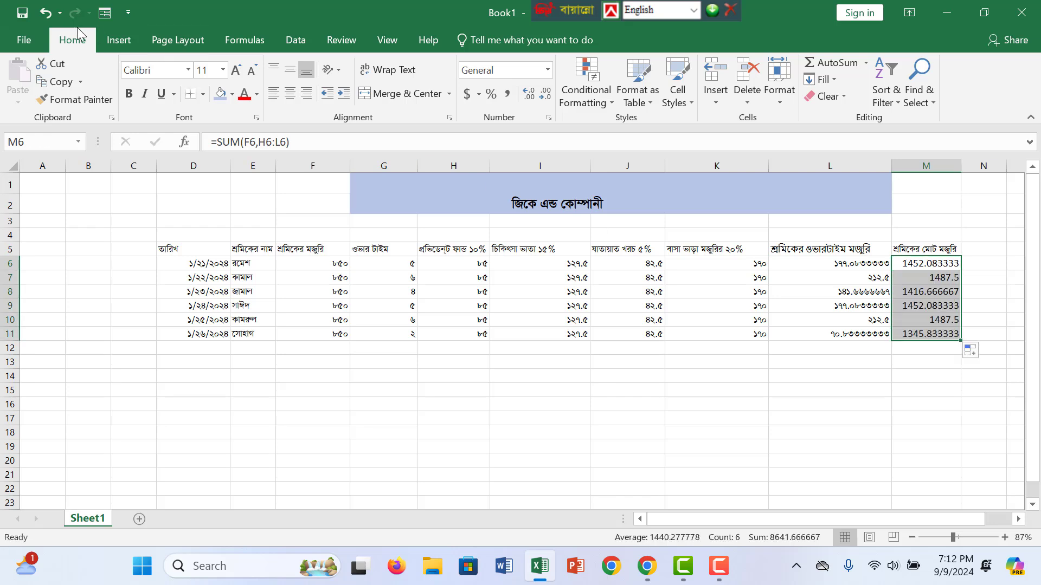
Step: Set the font of the total wages in M6:M11 to SutonnyMJ and switch the Bengali keyboard to Unicode
{"action": "left_click", "coordinate": [188, 70]}
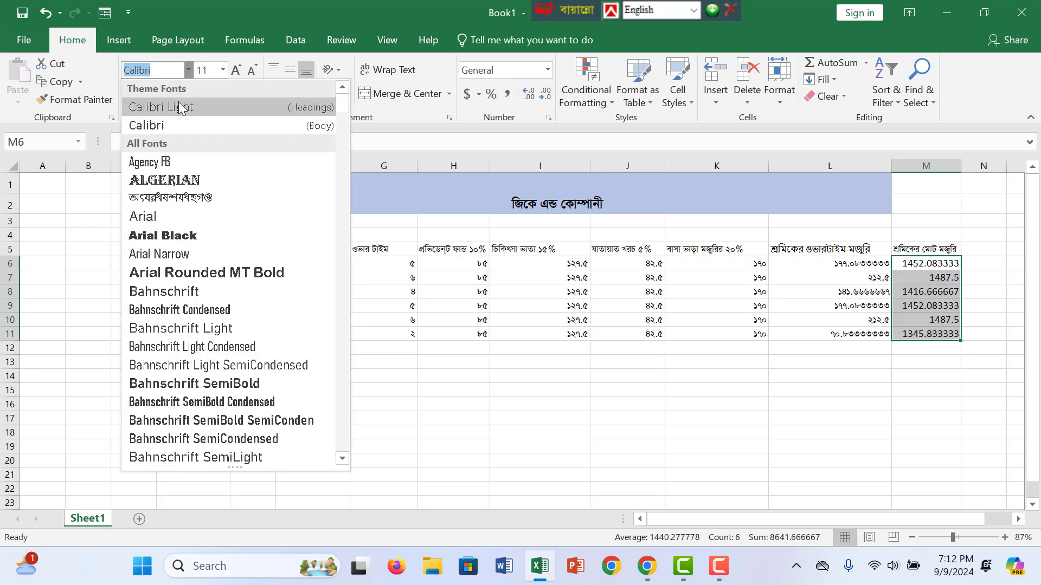
{"action": "type", "text": "s"}
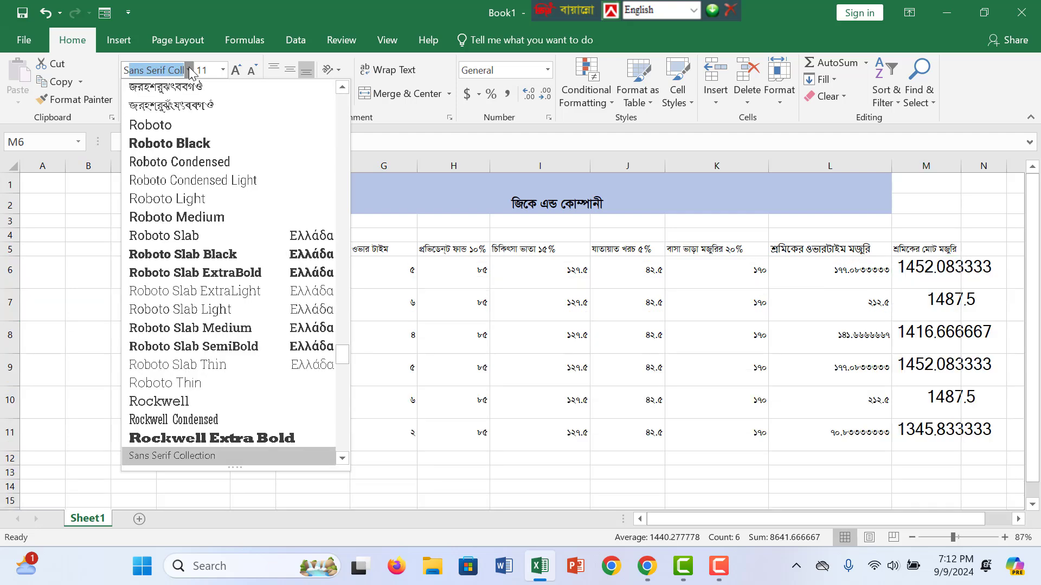
{"action": "type", "text": "u"}
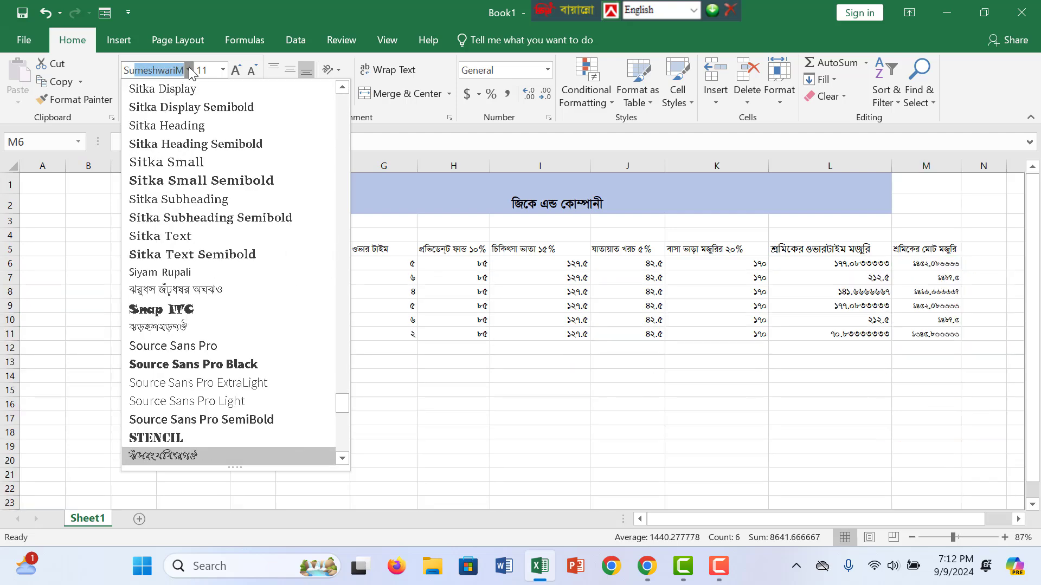
{"action": "type", "text": "tonnyMJ"}
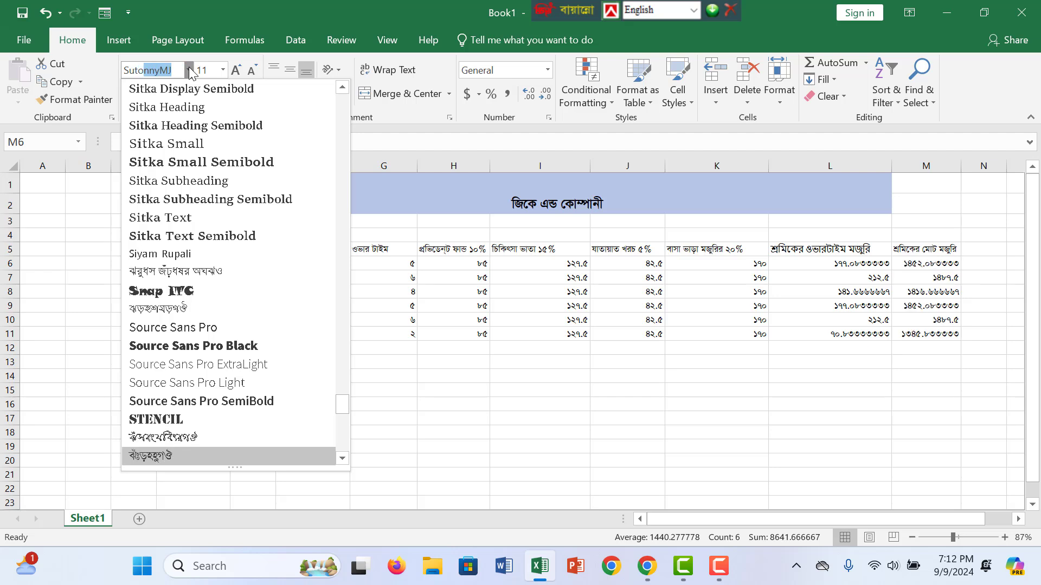
{"action": "key", "text": "Return"}
{"action": "key", "text": "ctrl+alt+b"}
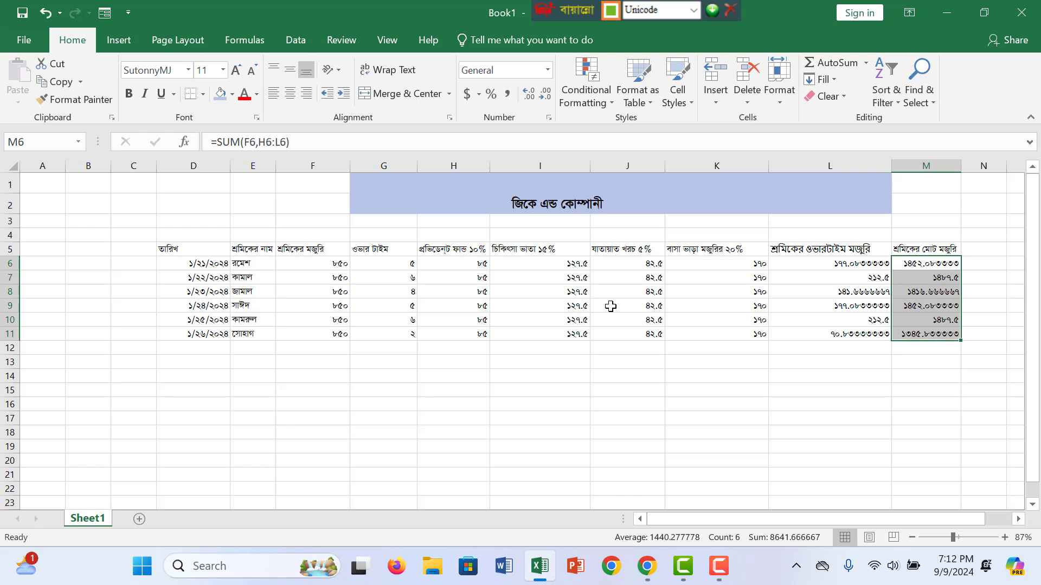
{"action": "left_click_drag", "start_coordinate": [926, 405], "coordinate": [925, 394]}
Step: Try to apply a fill color to the header row D5:M5
{"action": "left_click_drag", "start_coordinate": [219, 253], "coordinate": [938, 249]}
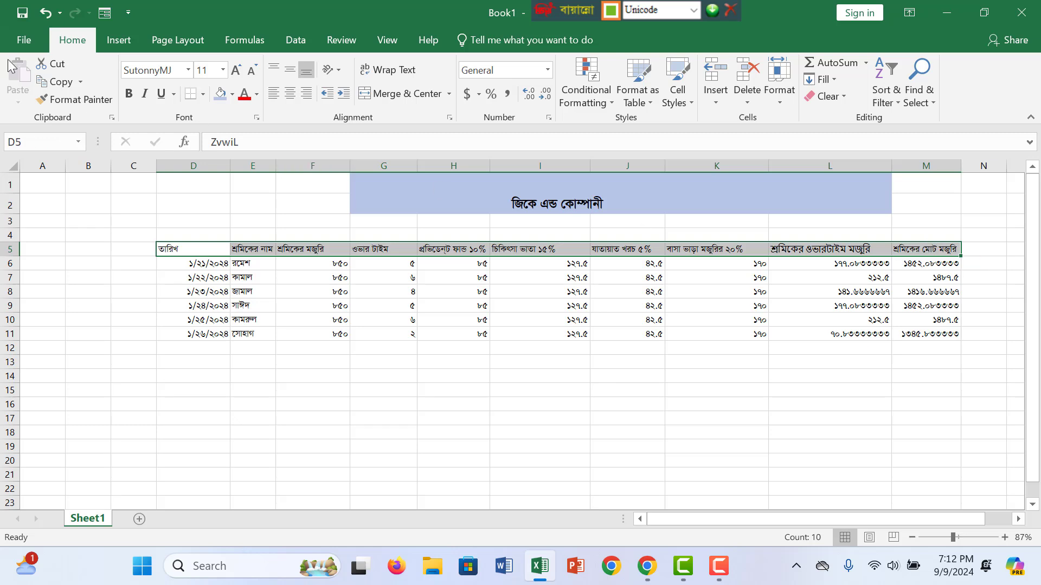
{"action": "left_click", "coordinate": [232, 95]}
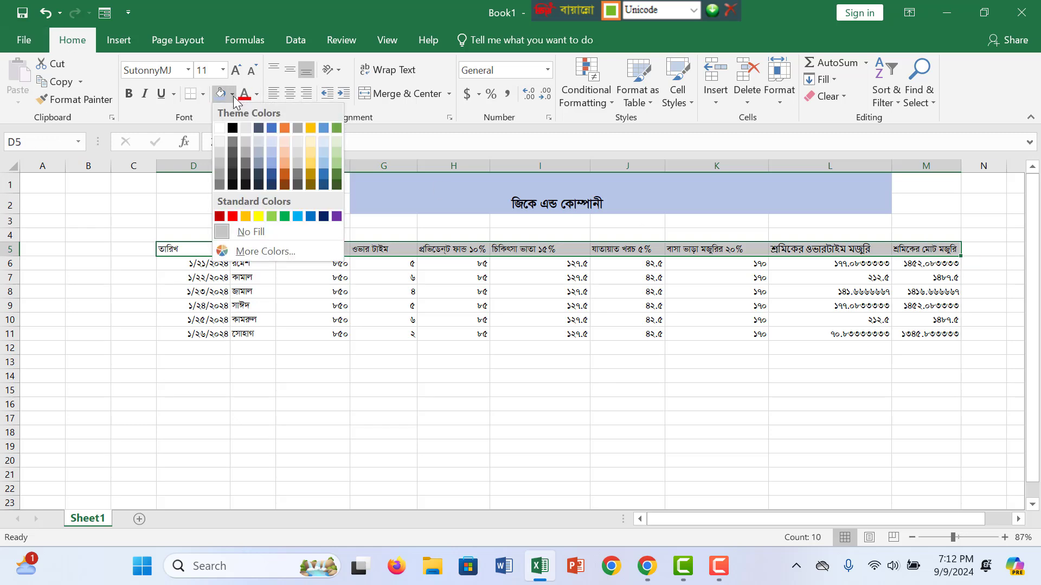
{"action": "left_click", "coordinate": [261, 135]}
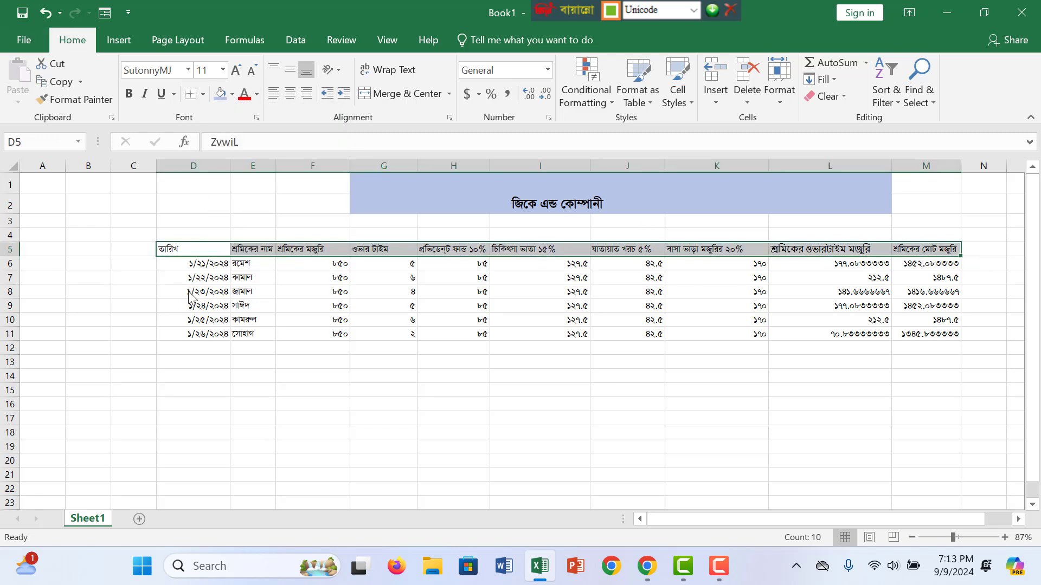
{"action": "left_click", "coordinate": [234, 291]}
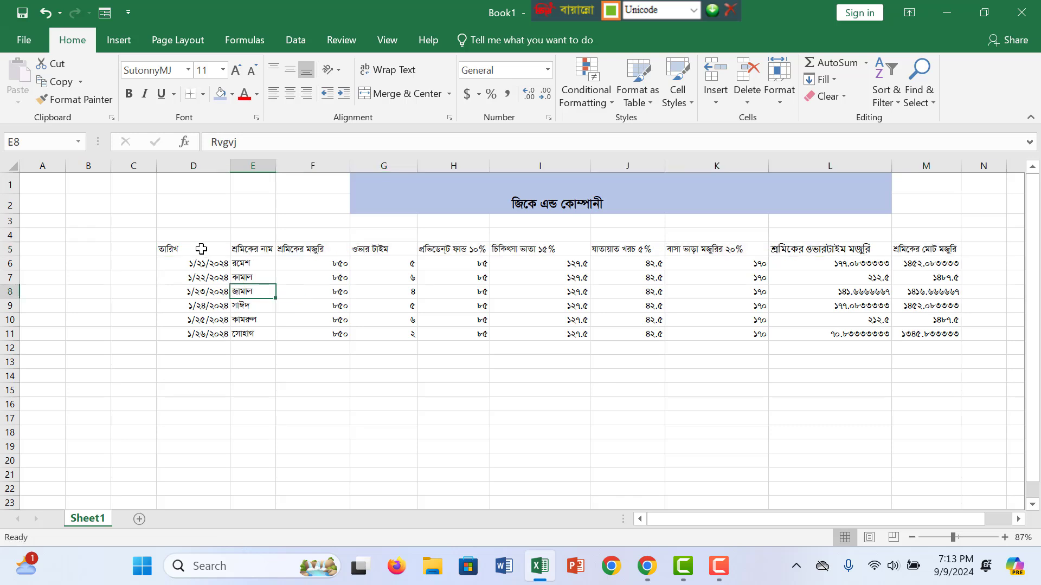
Step: Fill the header row D5:M5 with light gray and make its text bold
{"action": "left_click_drag", "start_coordinate": [204, 249], "coordinate": [933, 252]}
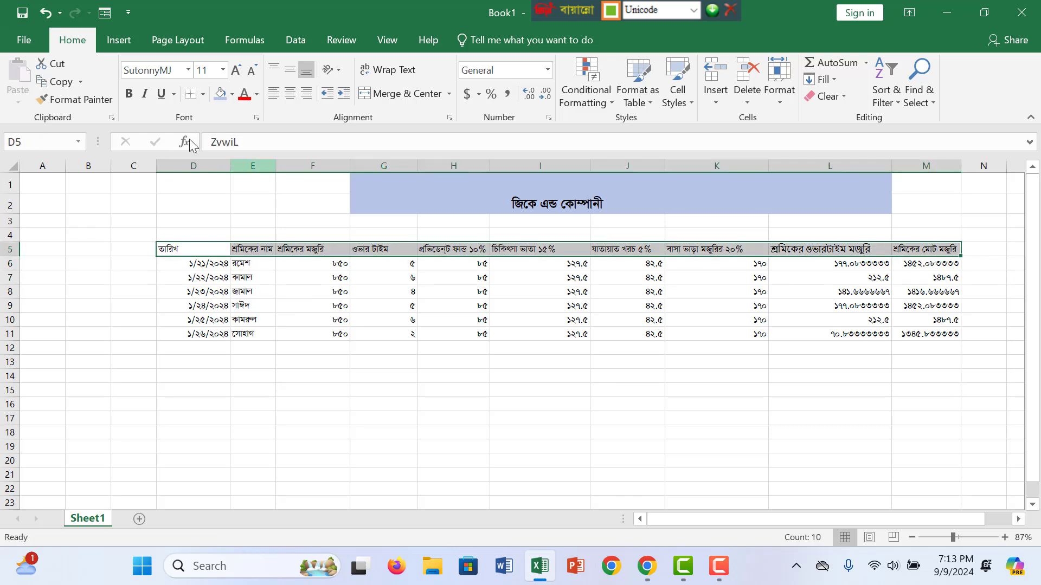
{"action": "left_click", "coordinate": [232, 95]}
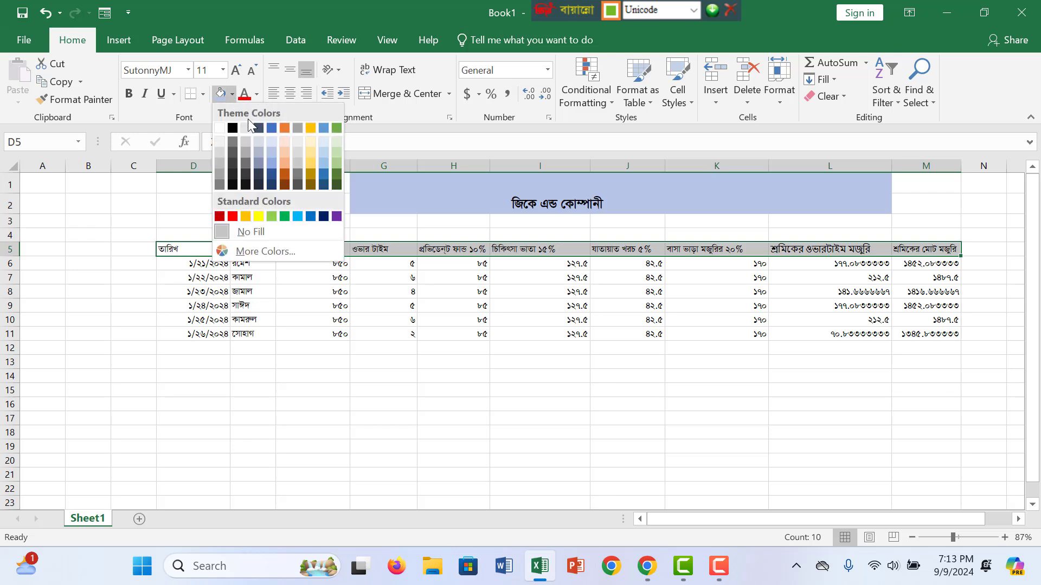
{"action": "left_click", "coordinate": [293, 142]}
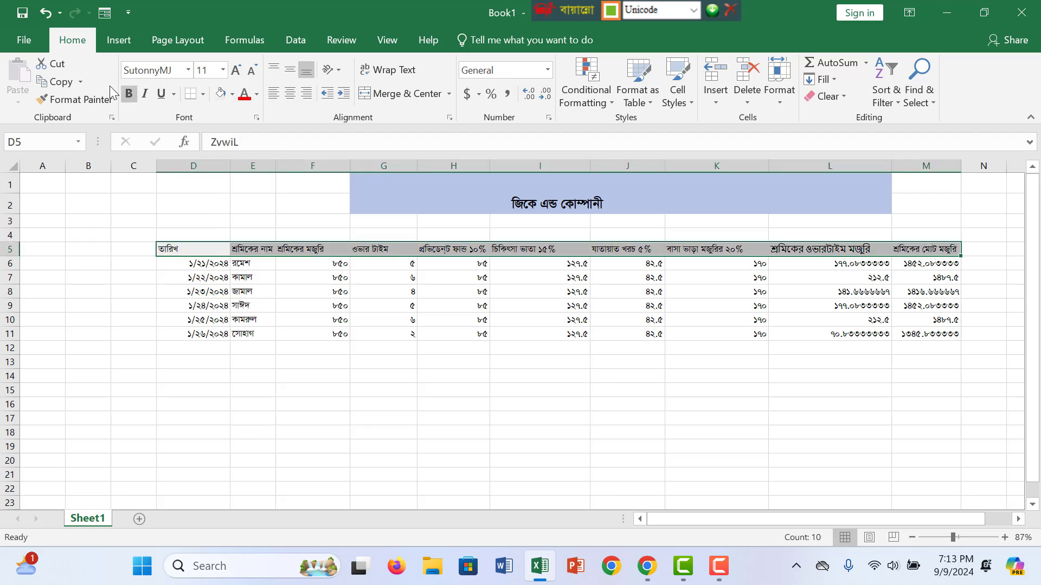
{"action": "left_click", "coordinate": [130, 94]}
{"action": "left_click", "coordinate": [342, 249]}
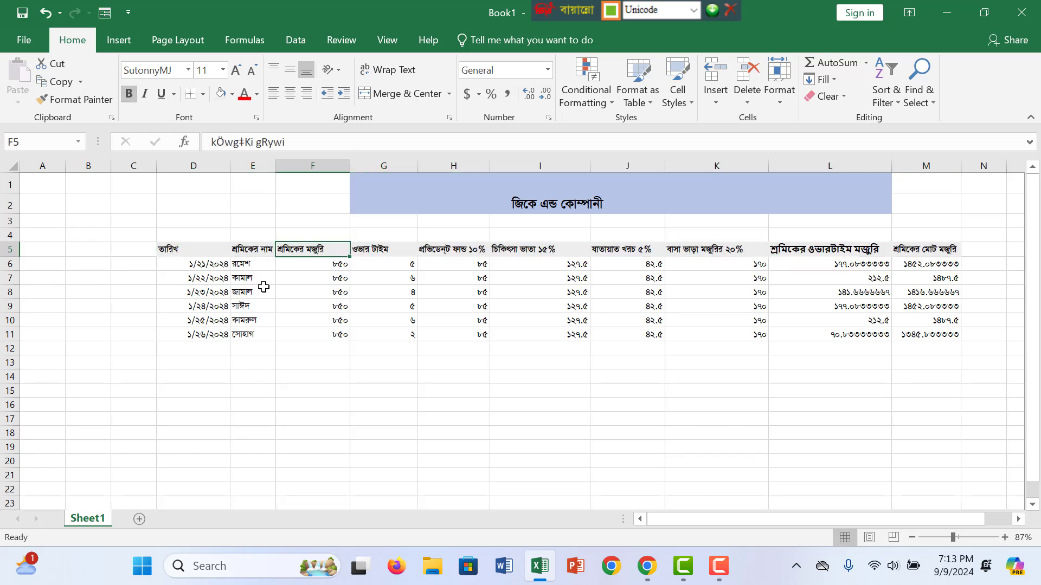
Step: Widen column E to give the worker name heading more room, and select the overtime wage heading in L5
{"action": "left_click_drag", "start_coordinate": [274, 163], "coordinate": [290, 166]}
{"action": "left_click", "coordinate": [439, 393]}
{"action": "left_click", "coordinate": [960, 322]}
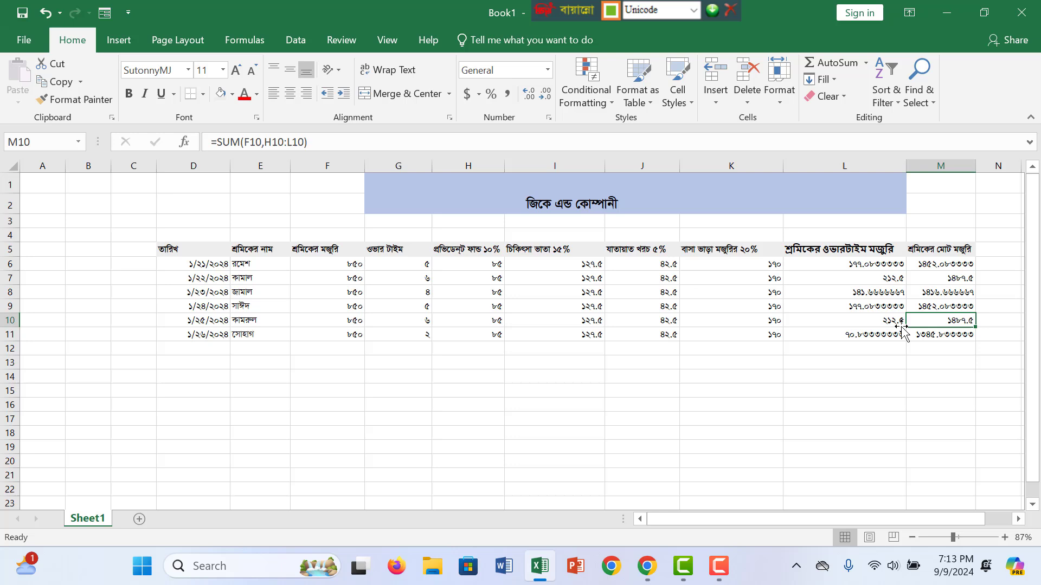
{"action": "left_click", "coordinate": [844, 256]}
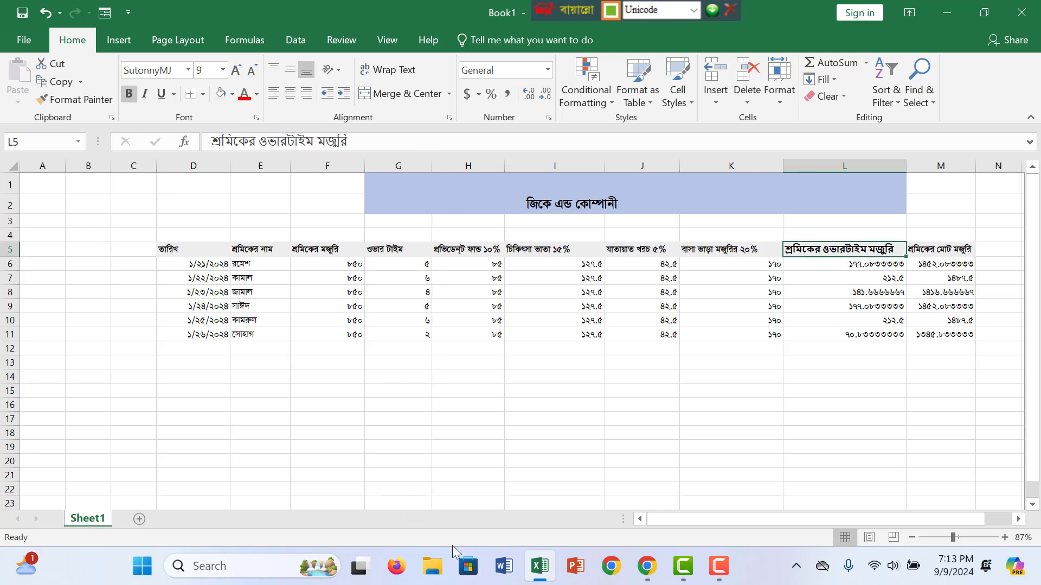